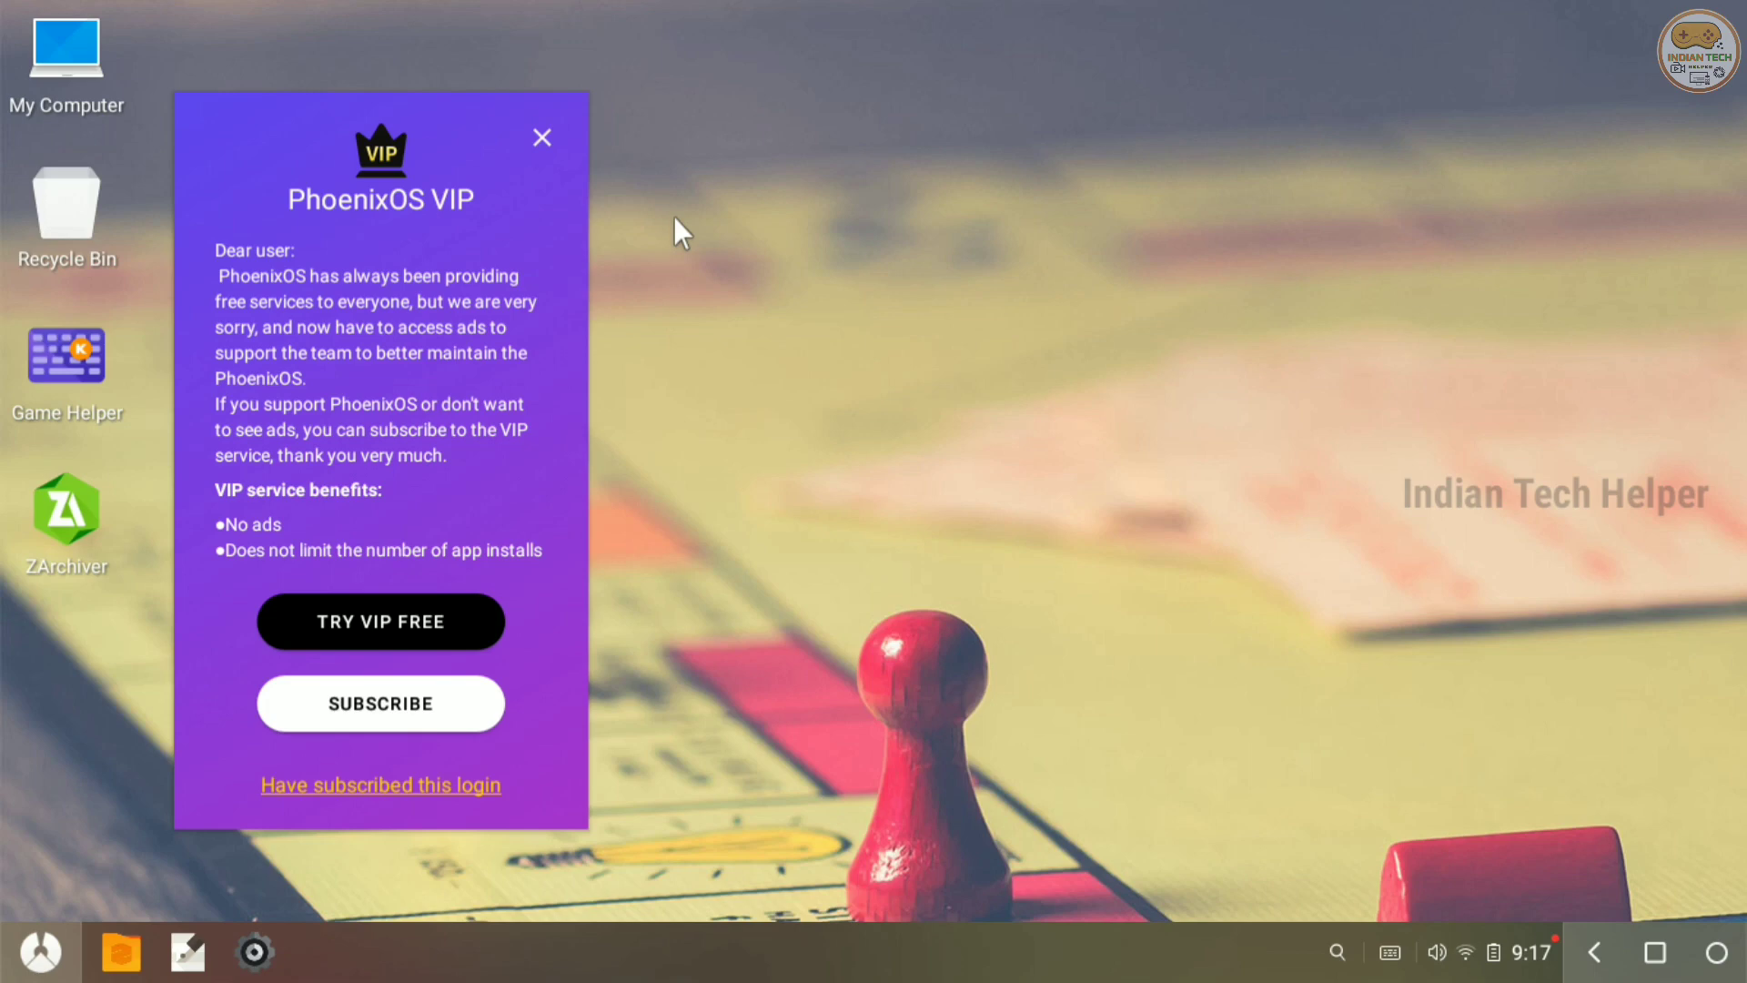
Step: Dismiss the PhoenixOS VIP offers and the advertisement pop-ups covering the desktop
click(551, 142)
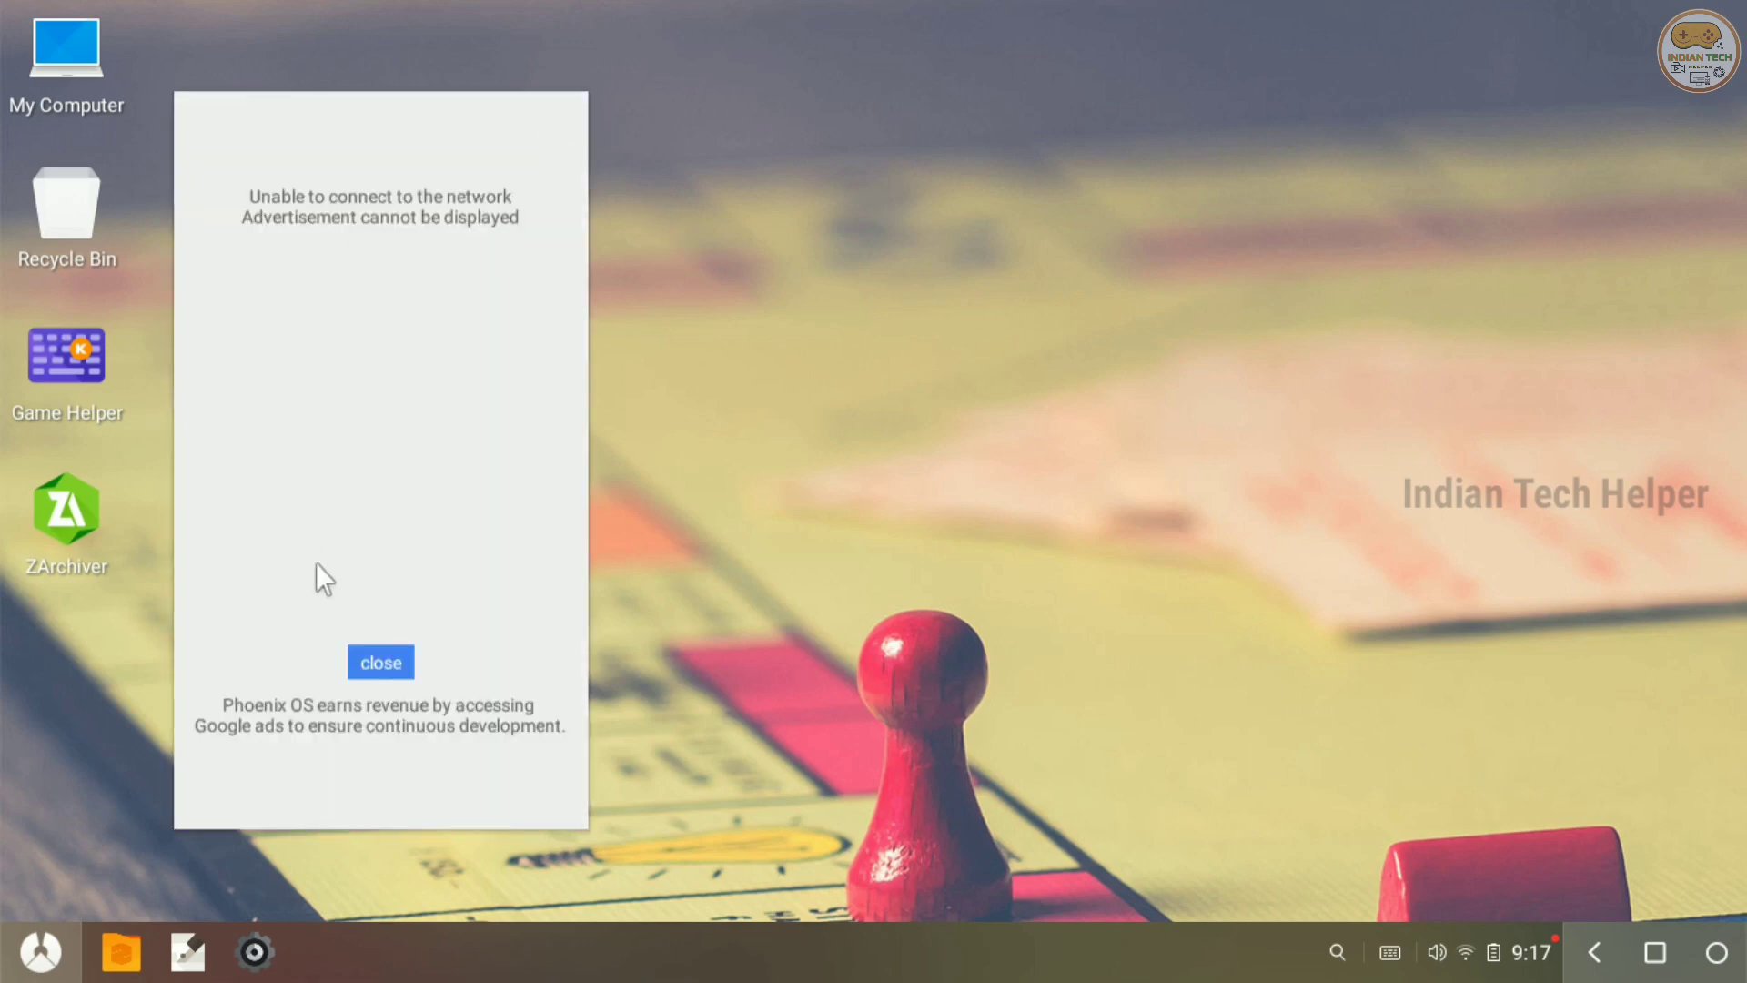
click(380, 657)
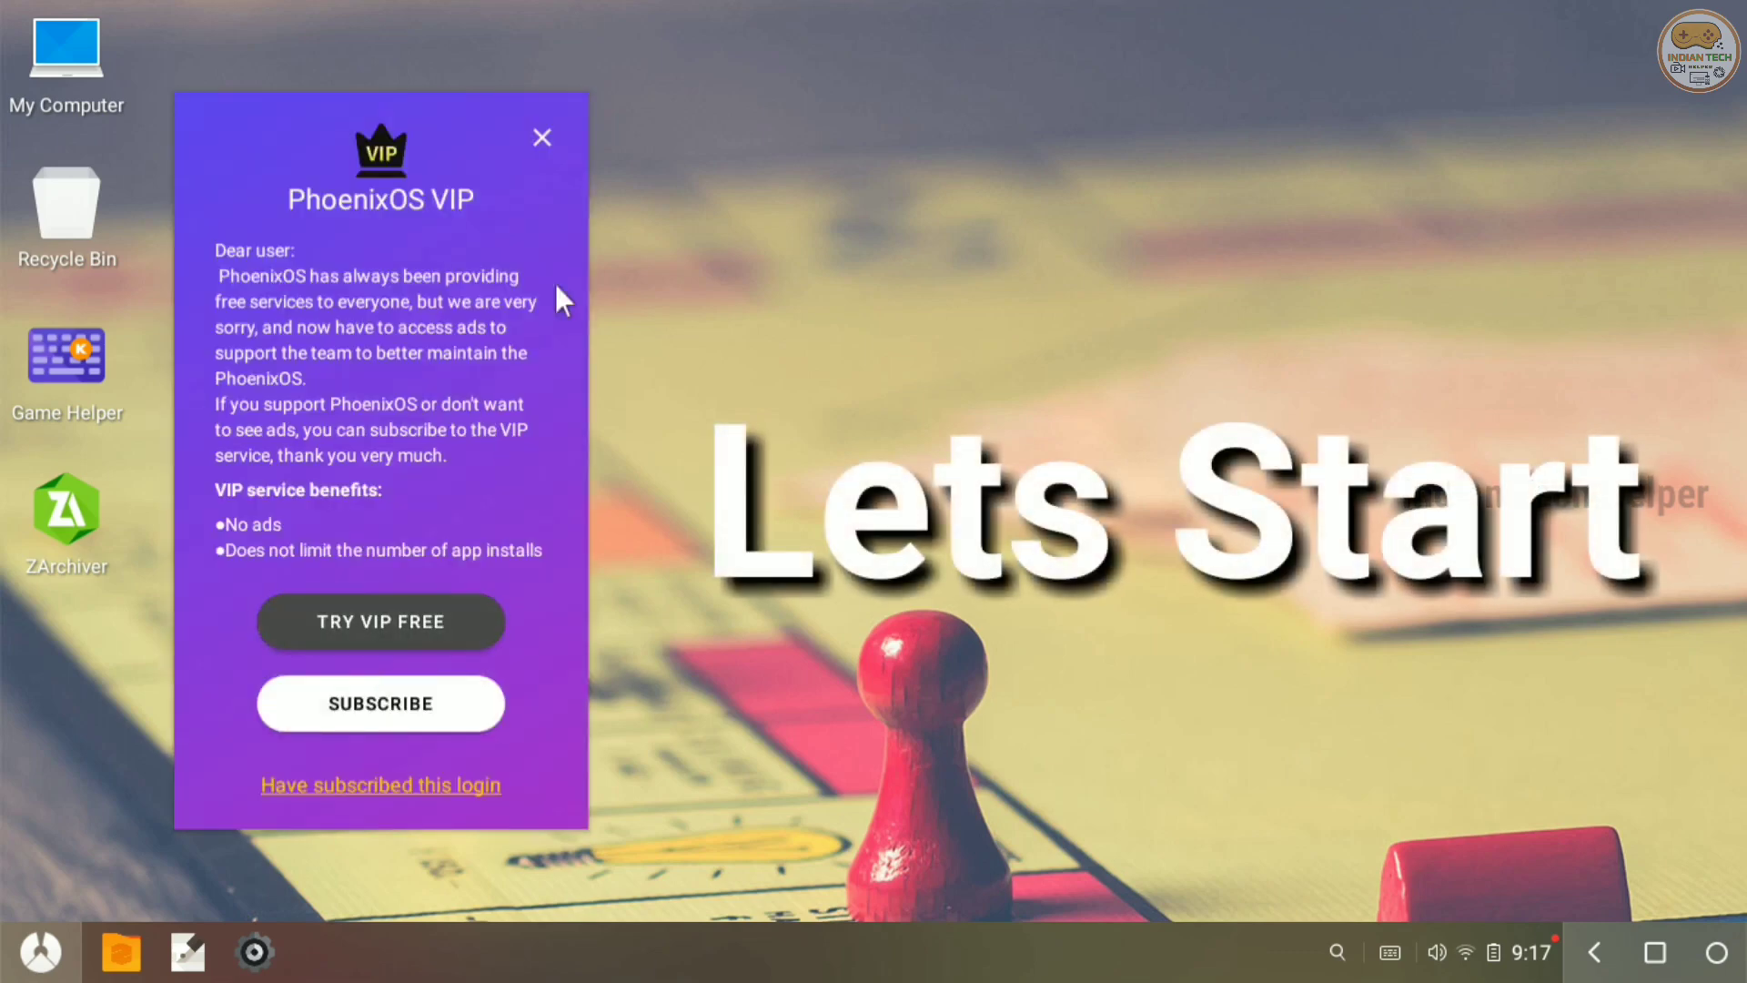
click(542, 137)
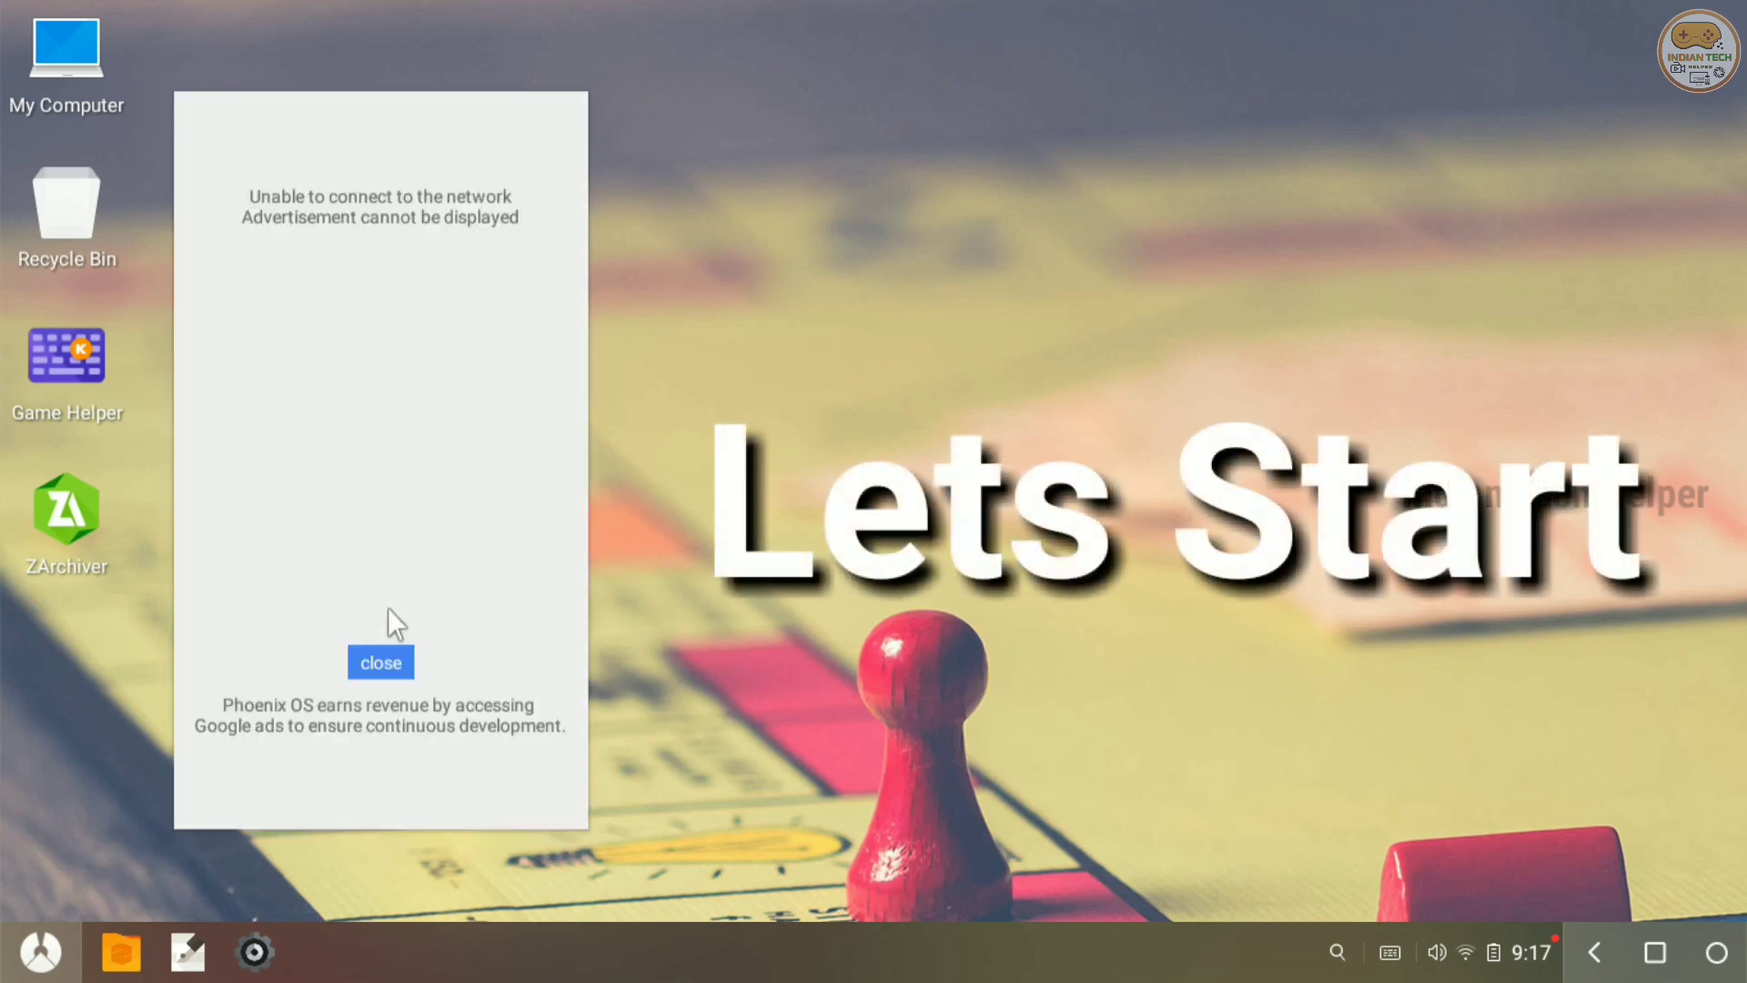
click(377, 662)
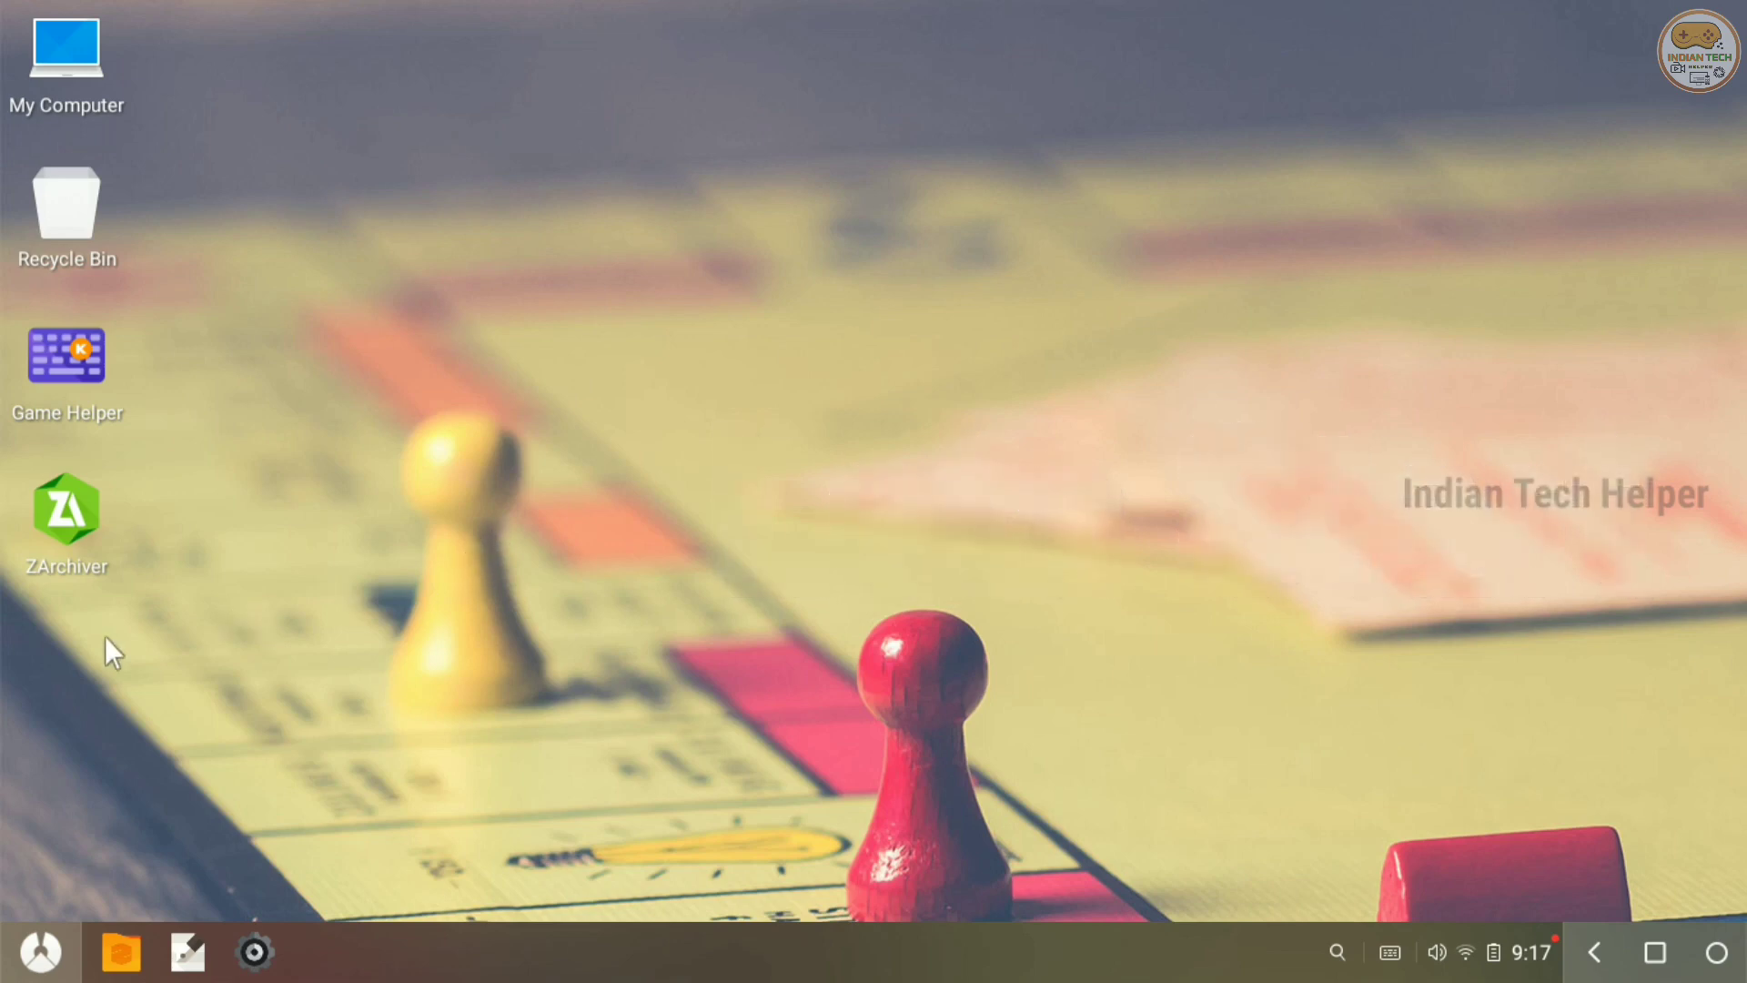
Step: Look up the Phoenix OS version in the system settings under About tablet
click(18, 946)
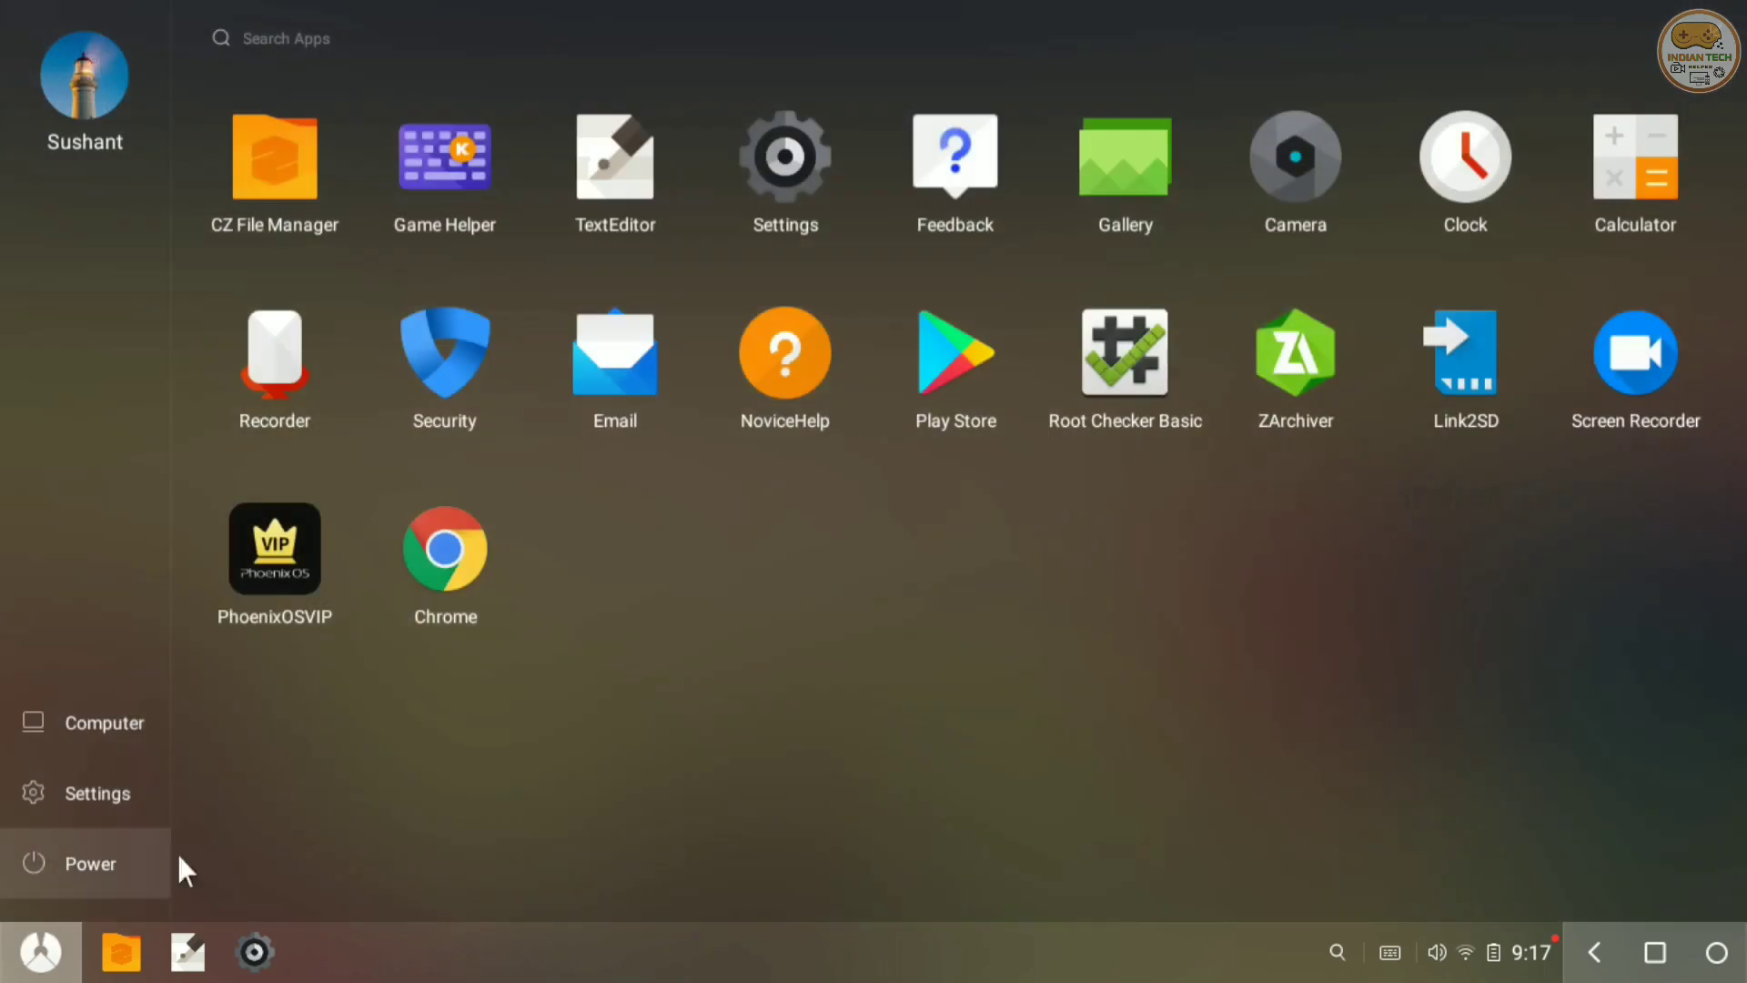
click(769, 177)
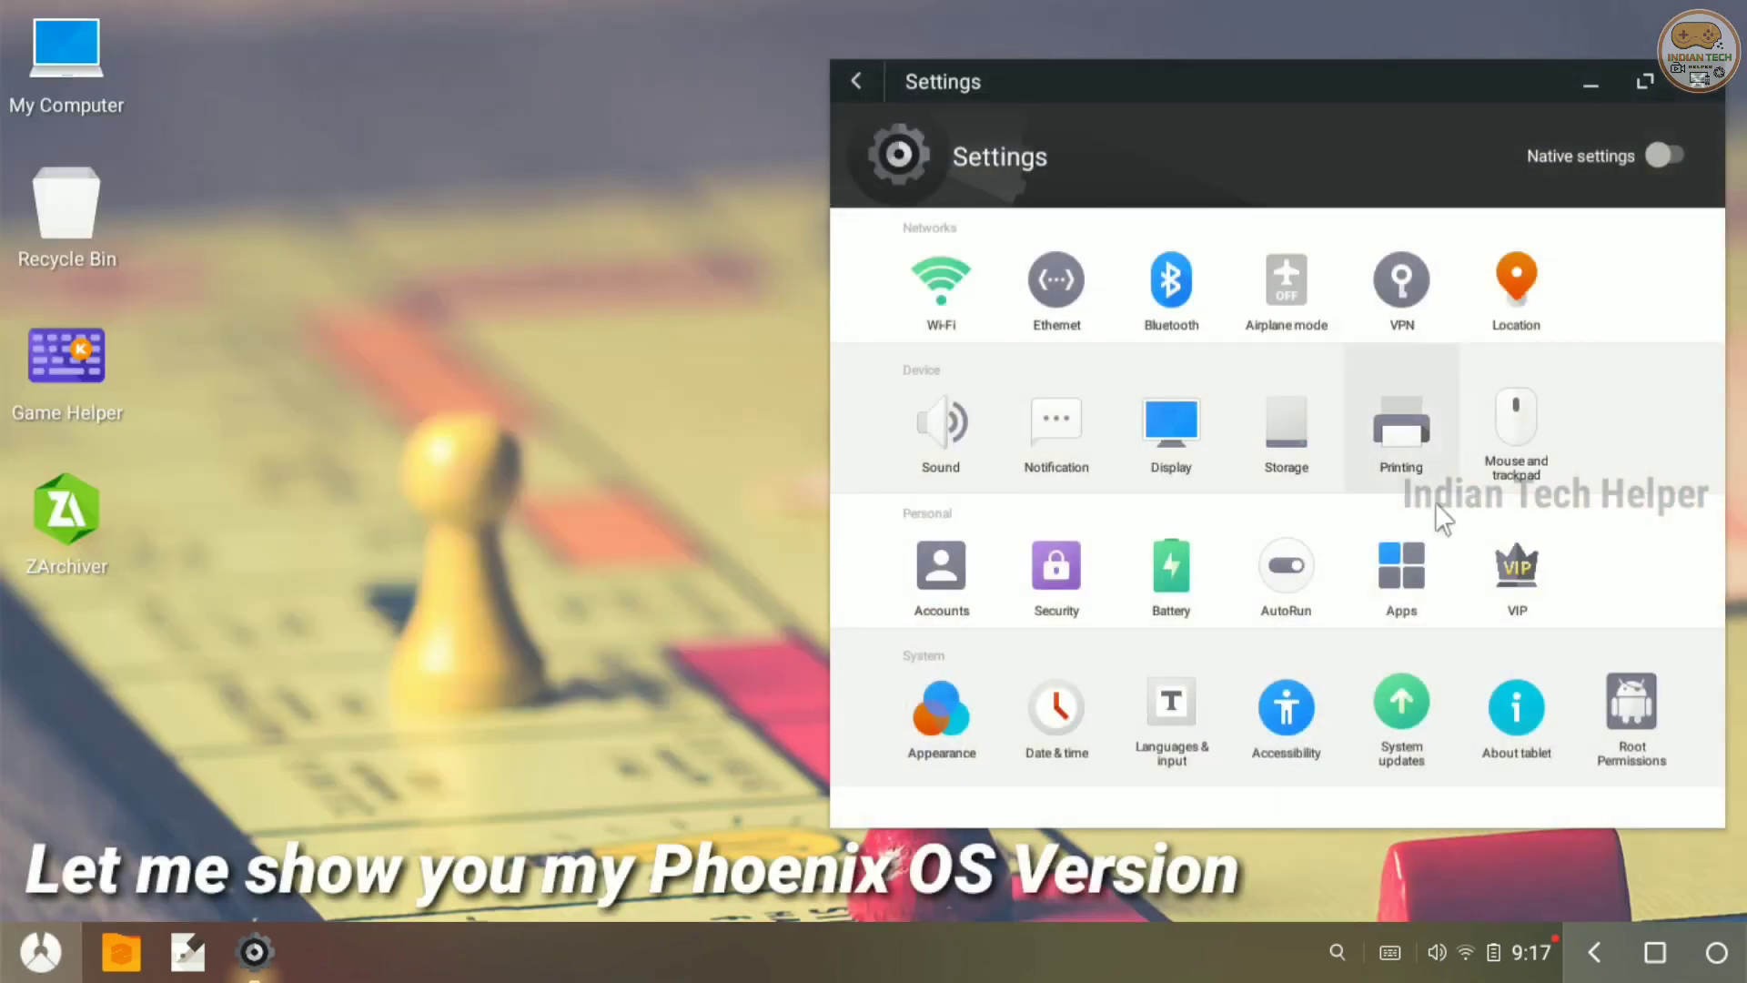
click(1470, 708)
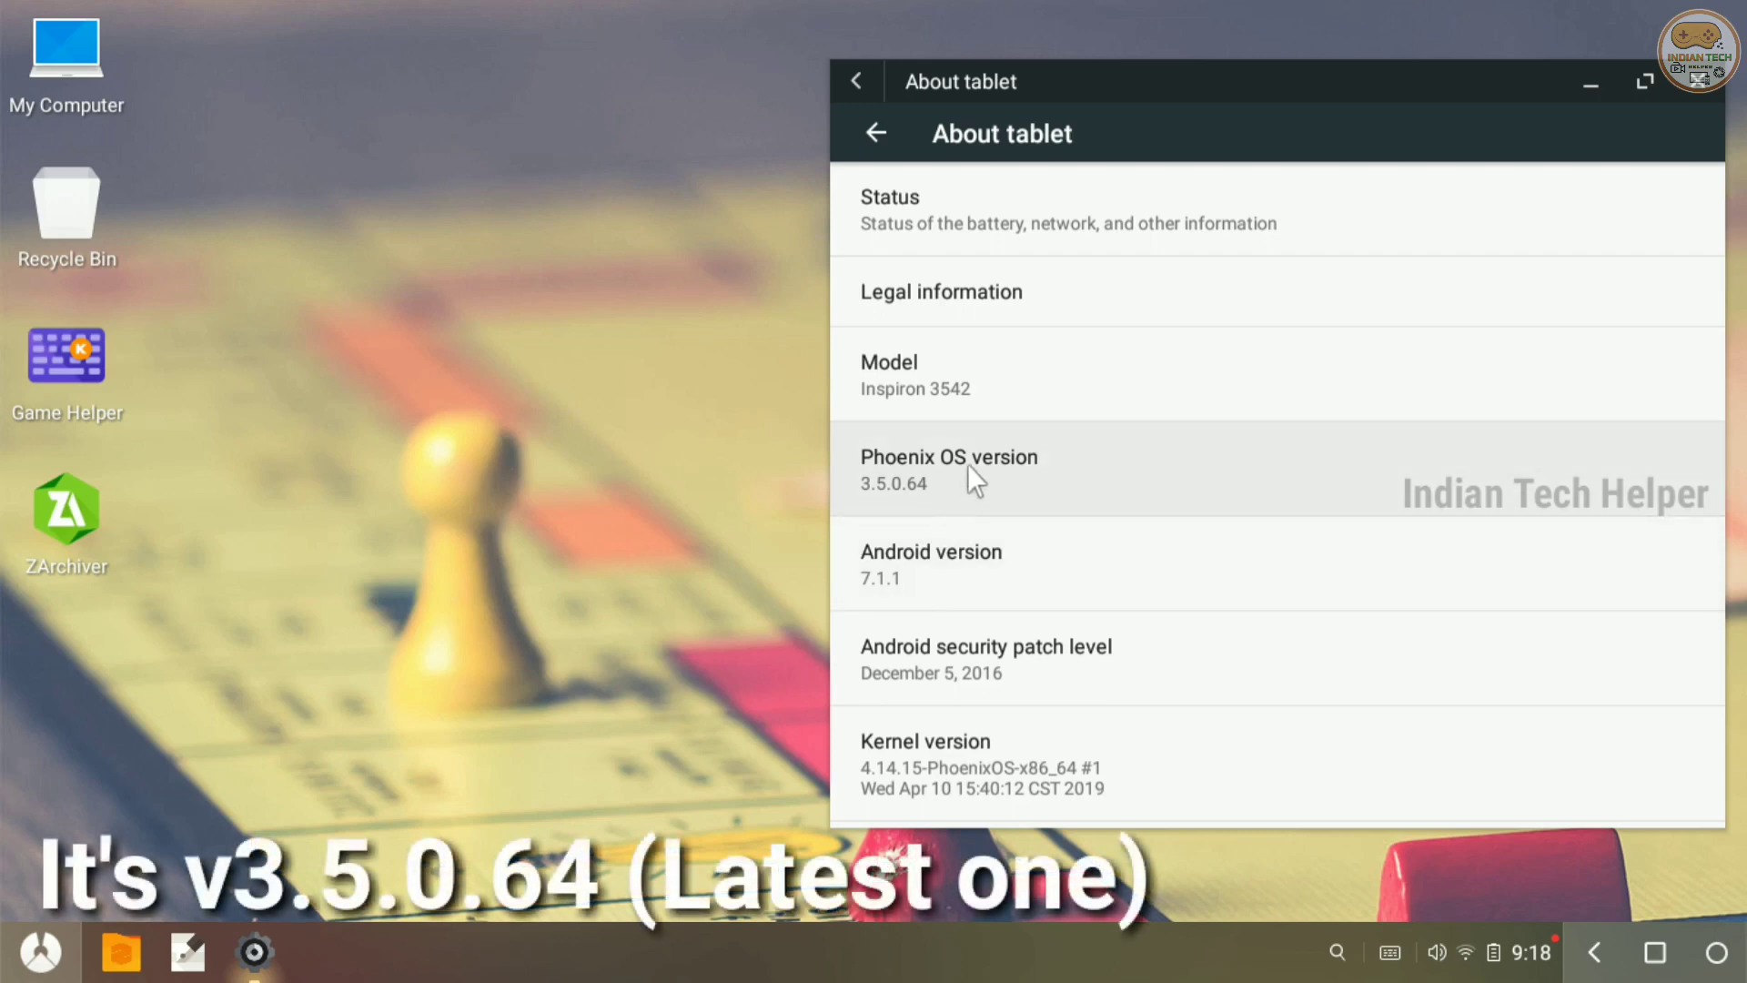
Step: Make sure Root is enabled in the system's Root Permissions, and close the system settings
click(889, 133)
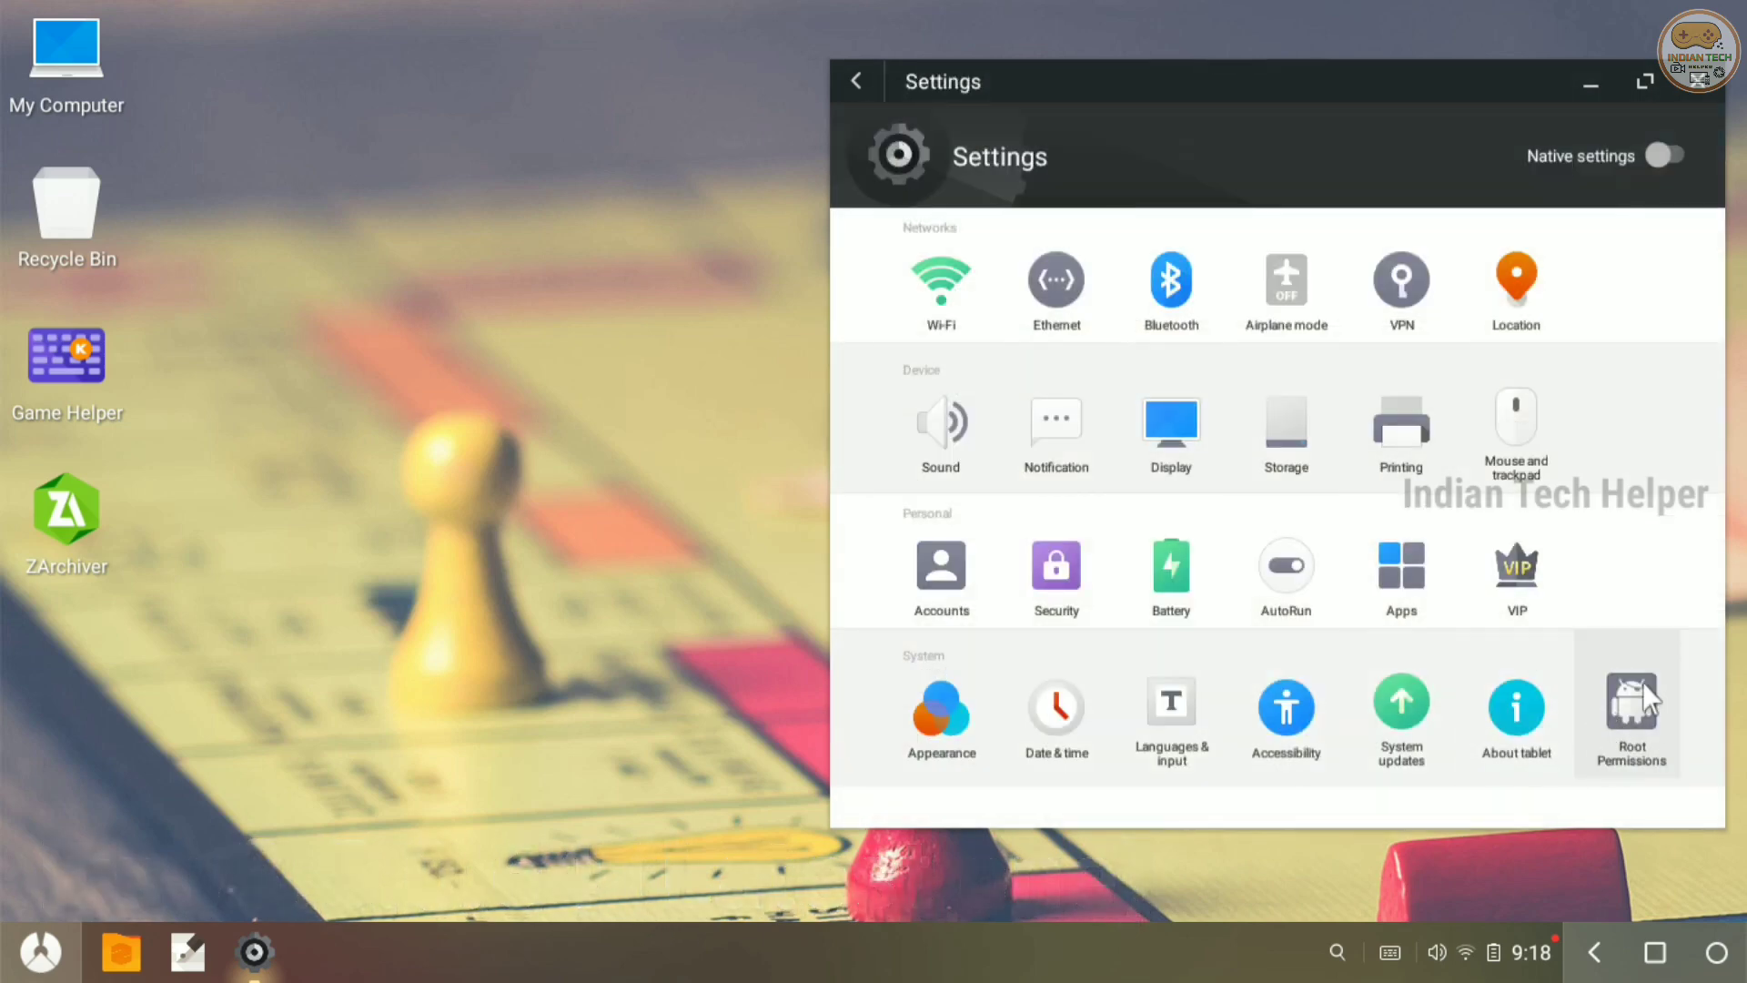
click(1615, 725)
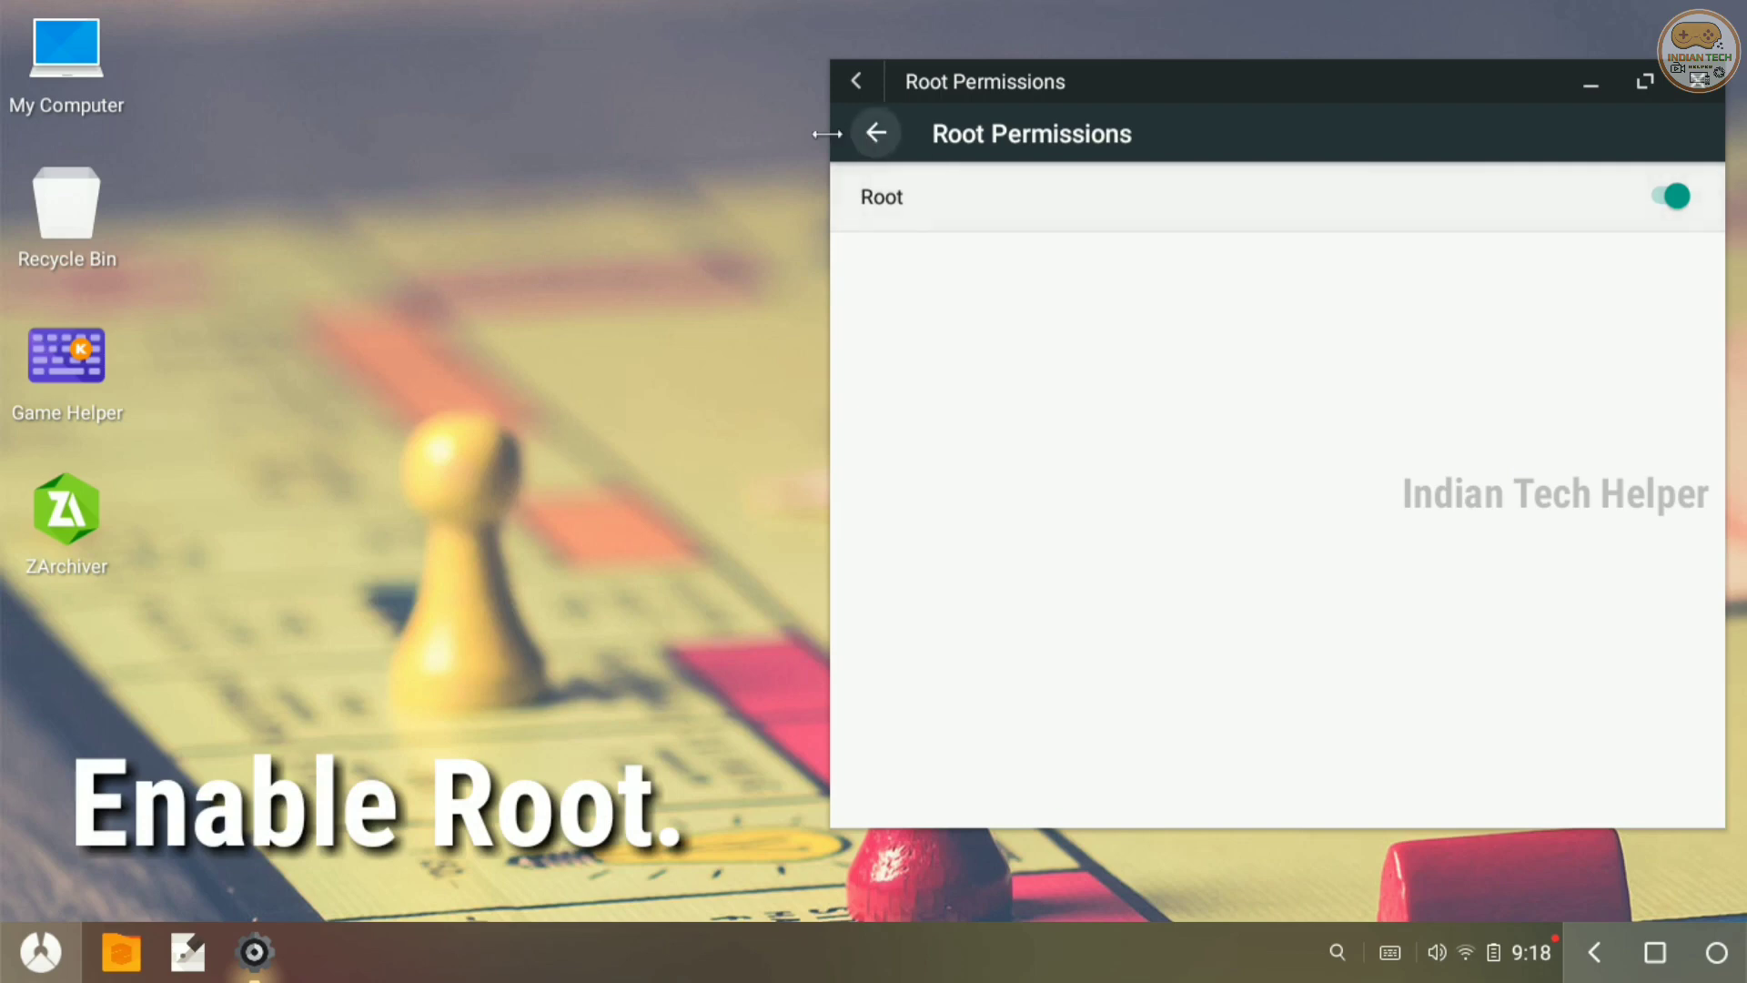
click(1681, 80)
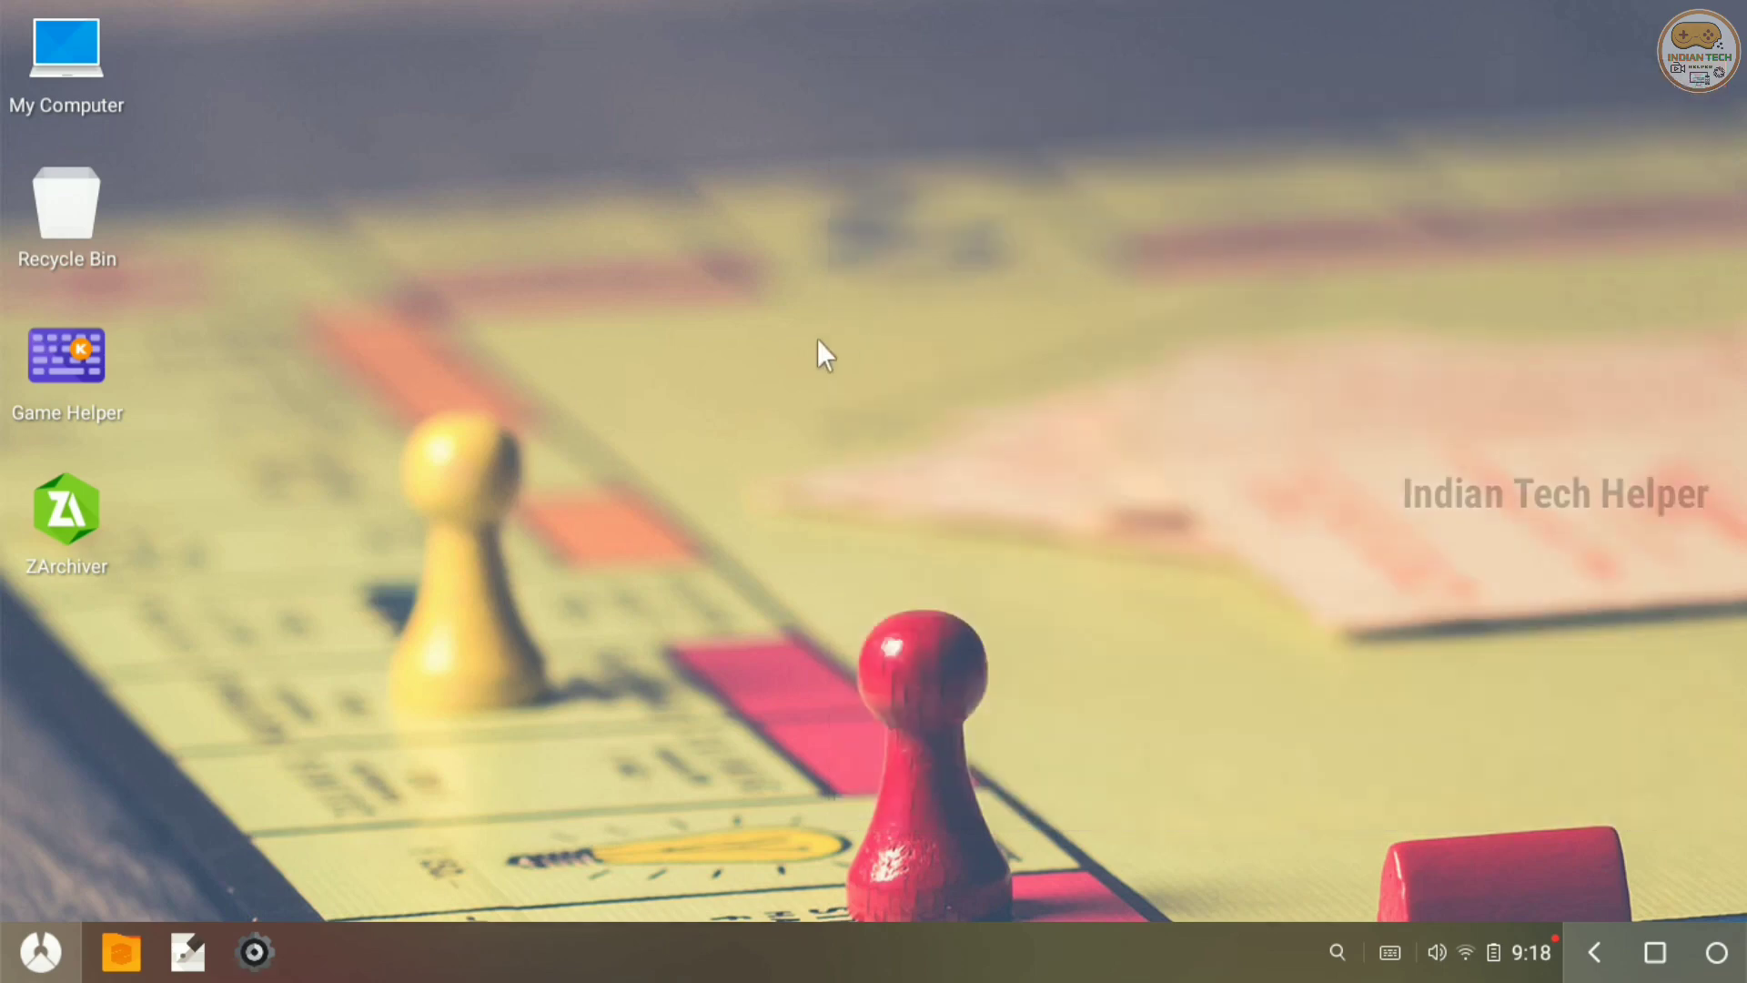
Step: Move the ZArchiver shortcut to the middle of the desktop, then launch it and accept its initial dialogs with the default options
drag(75, 493, 751, 339)
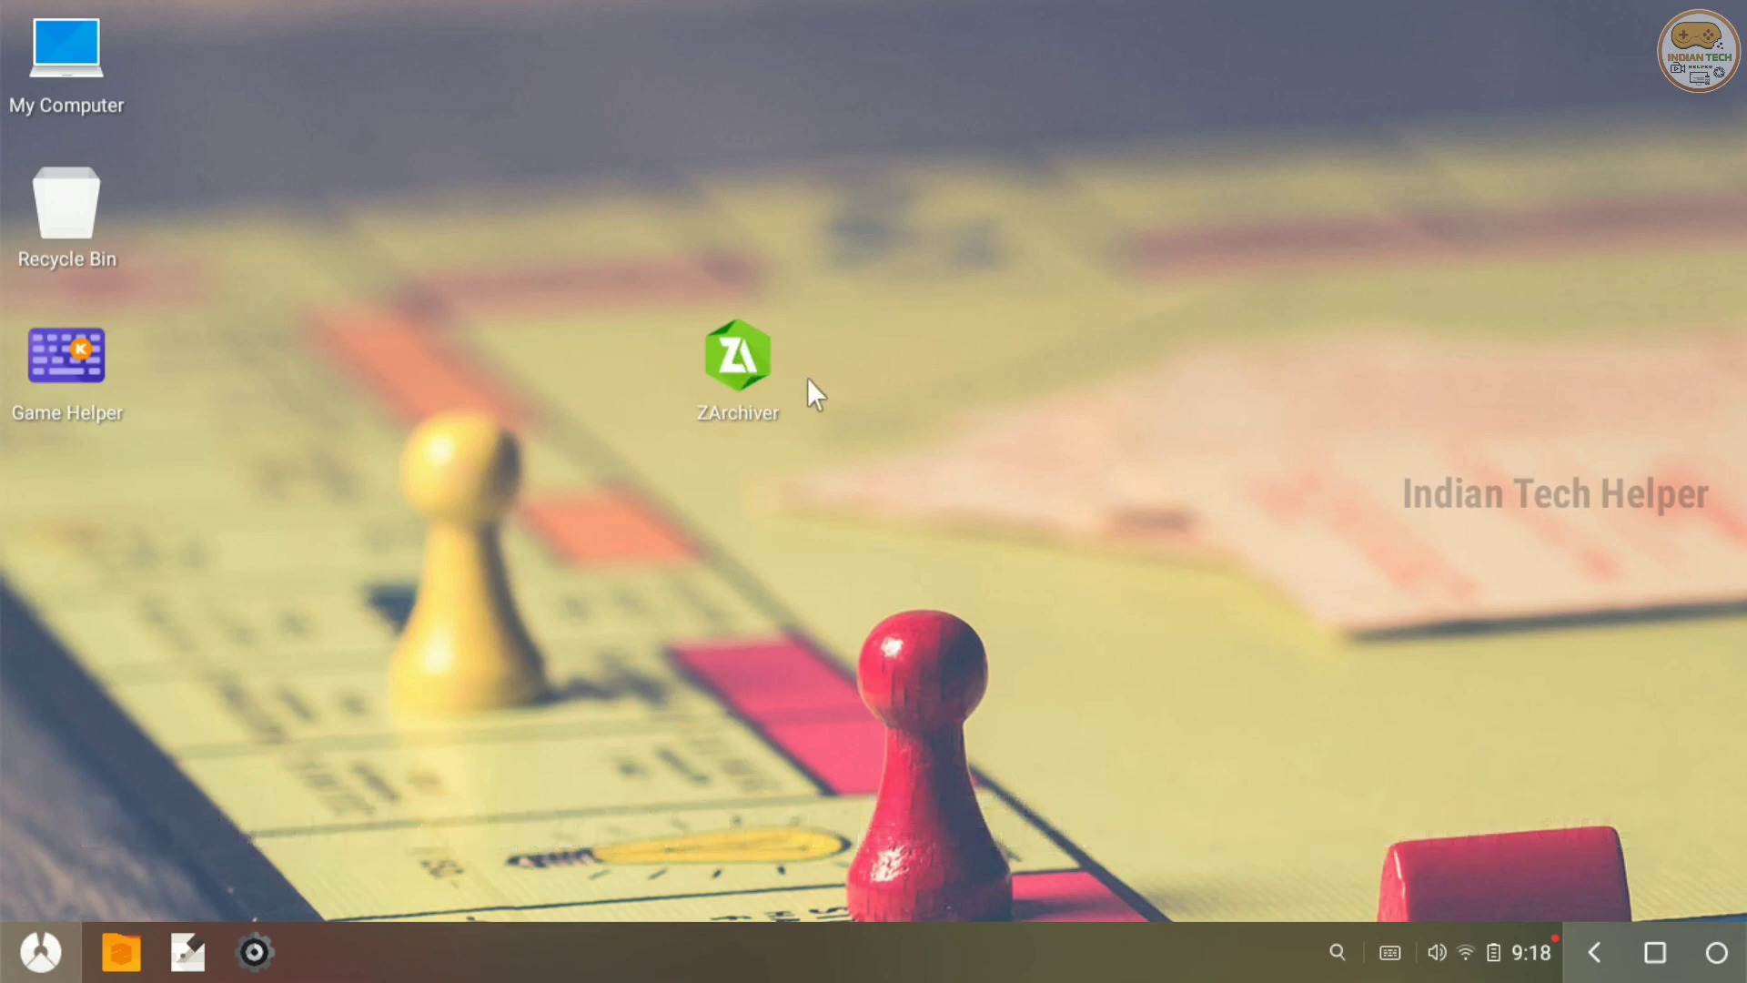
double_click(735, 369)
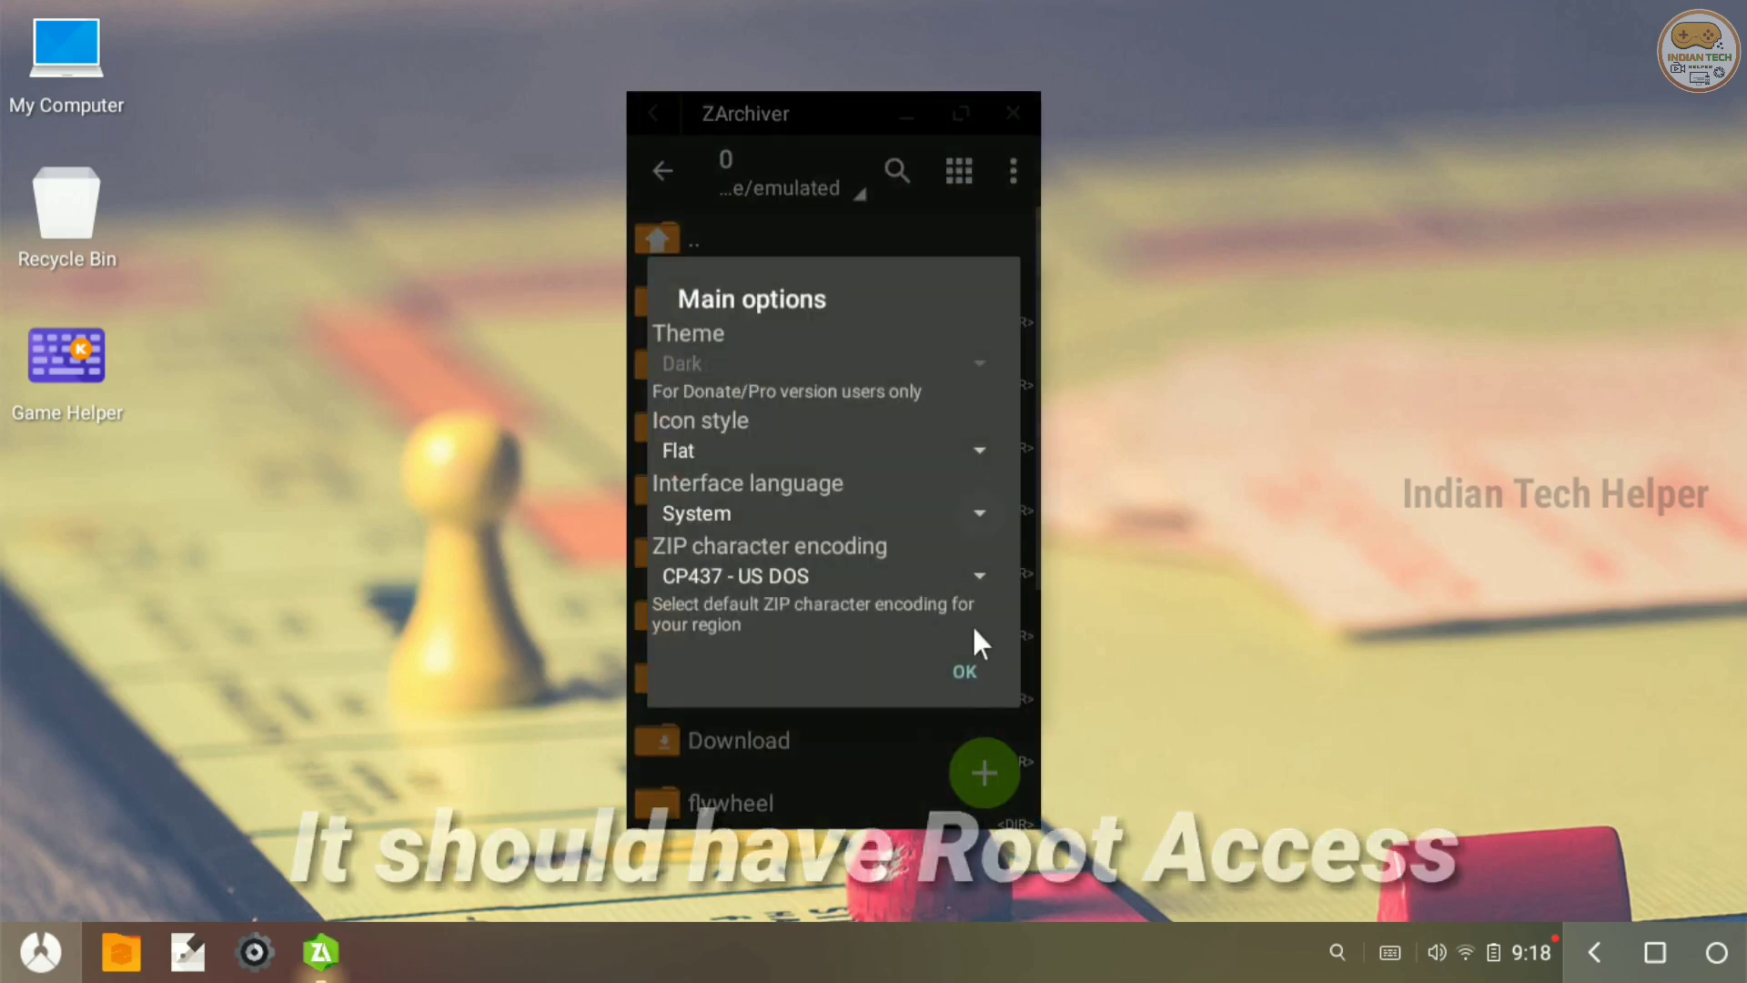
click(963, 671)
click(944, 602)
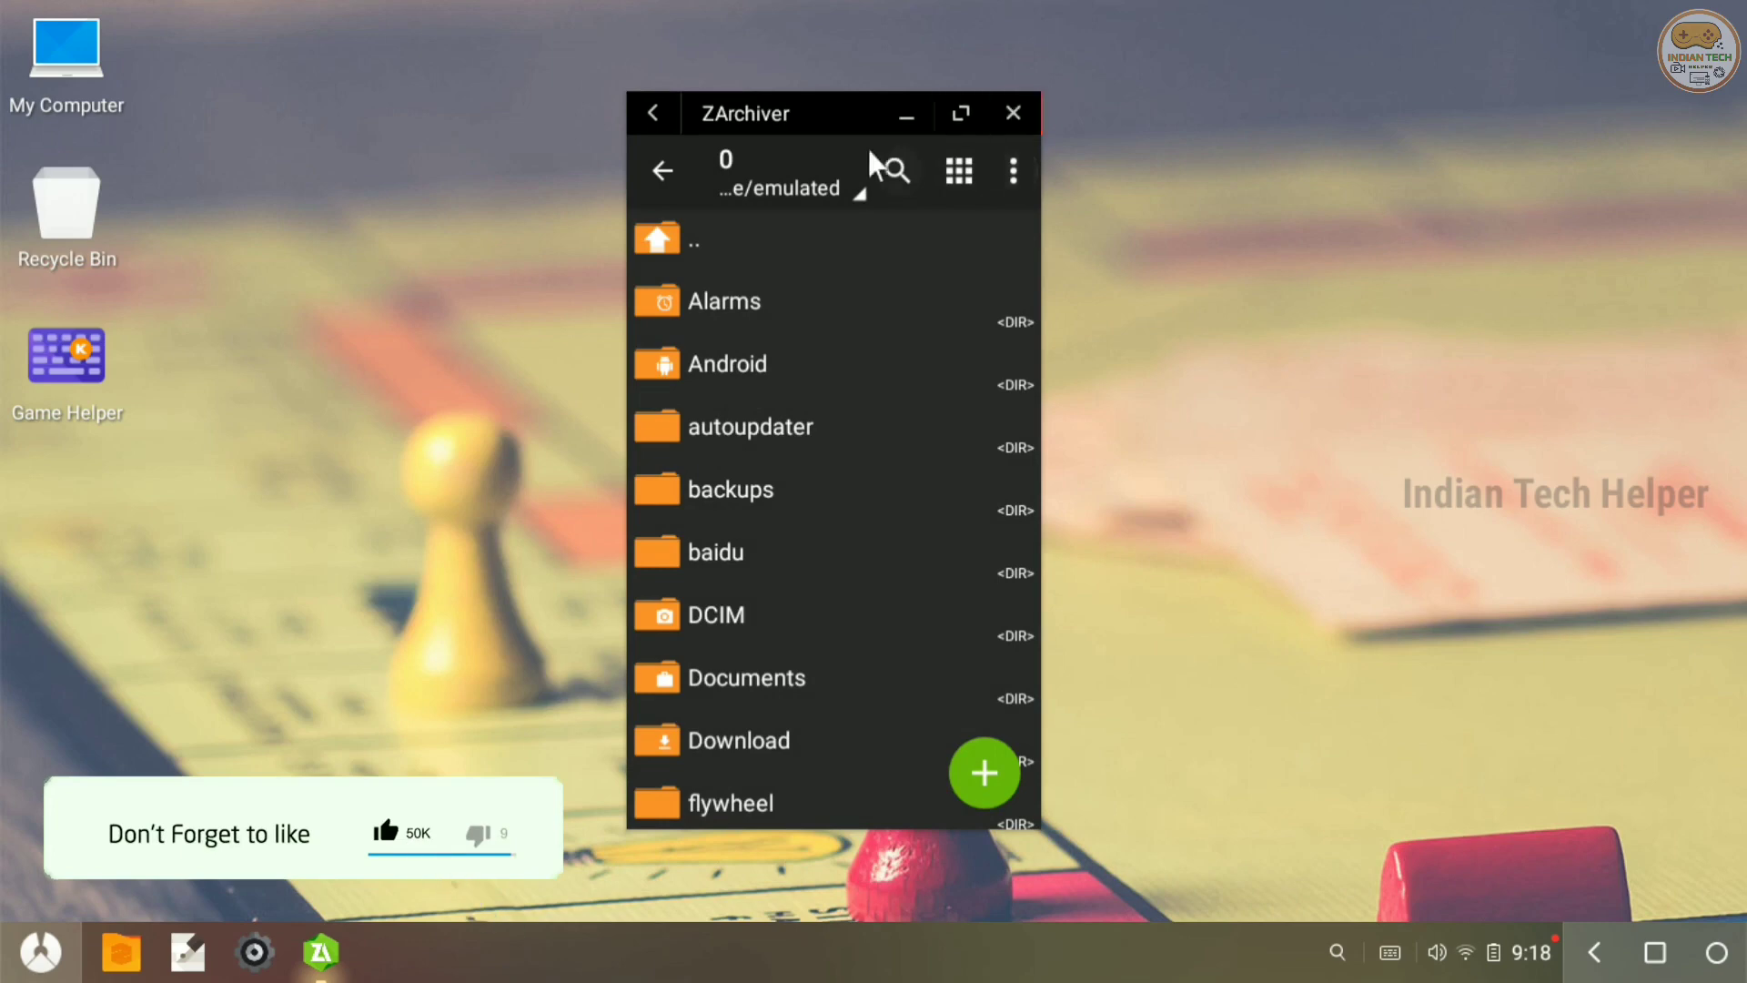
Step: Turn on file operations as the root user in ZArchiver's ROOT settings and return to the file list
click(798, 186)
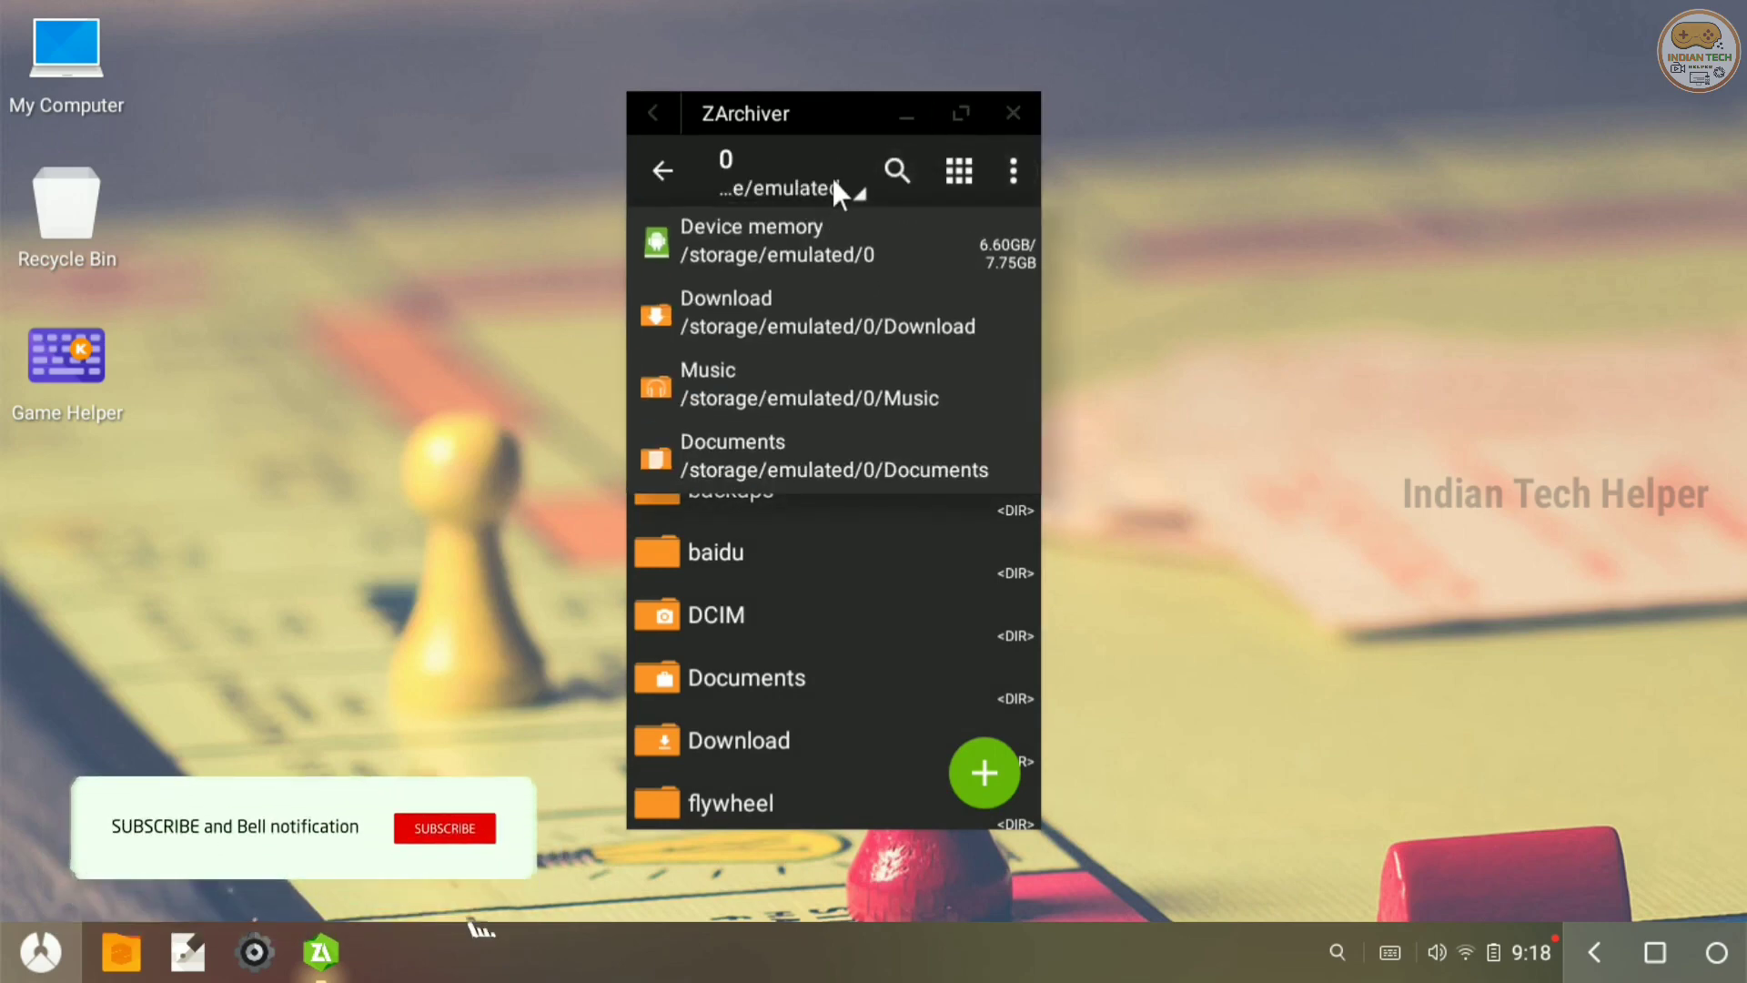
click(832, 177)
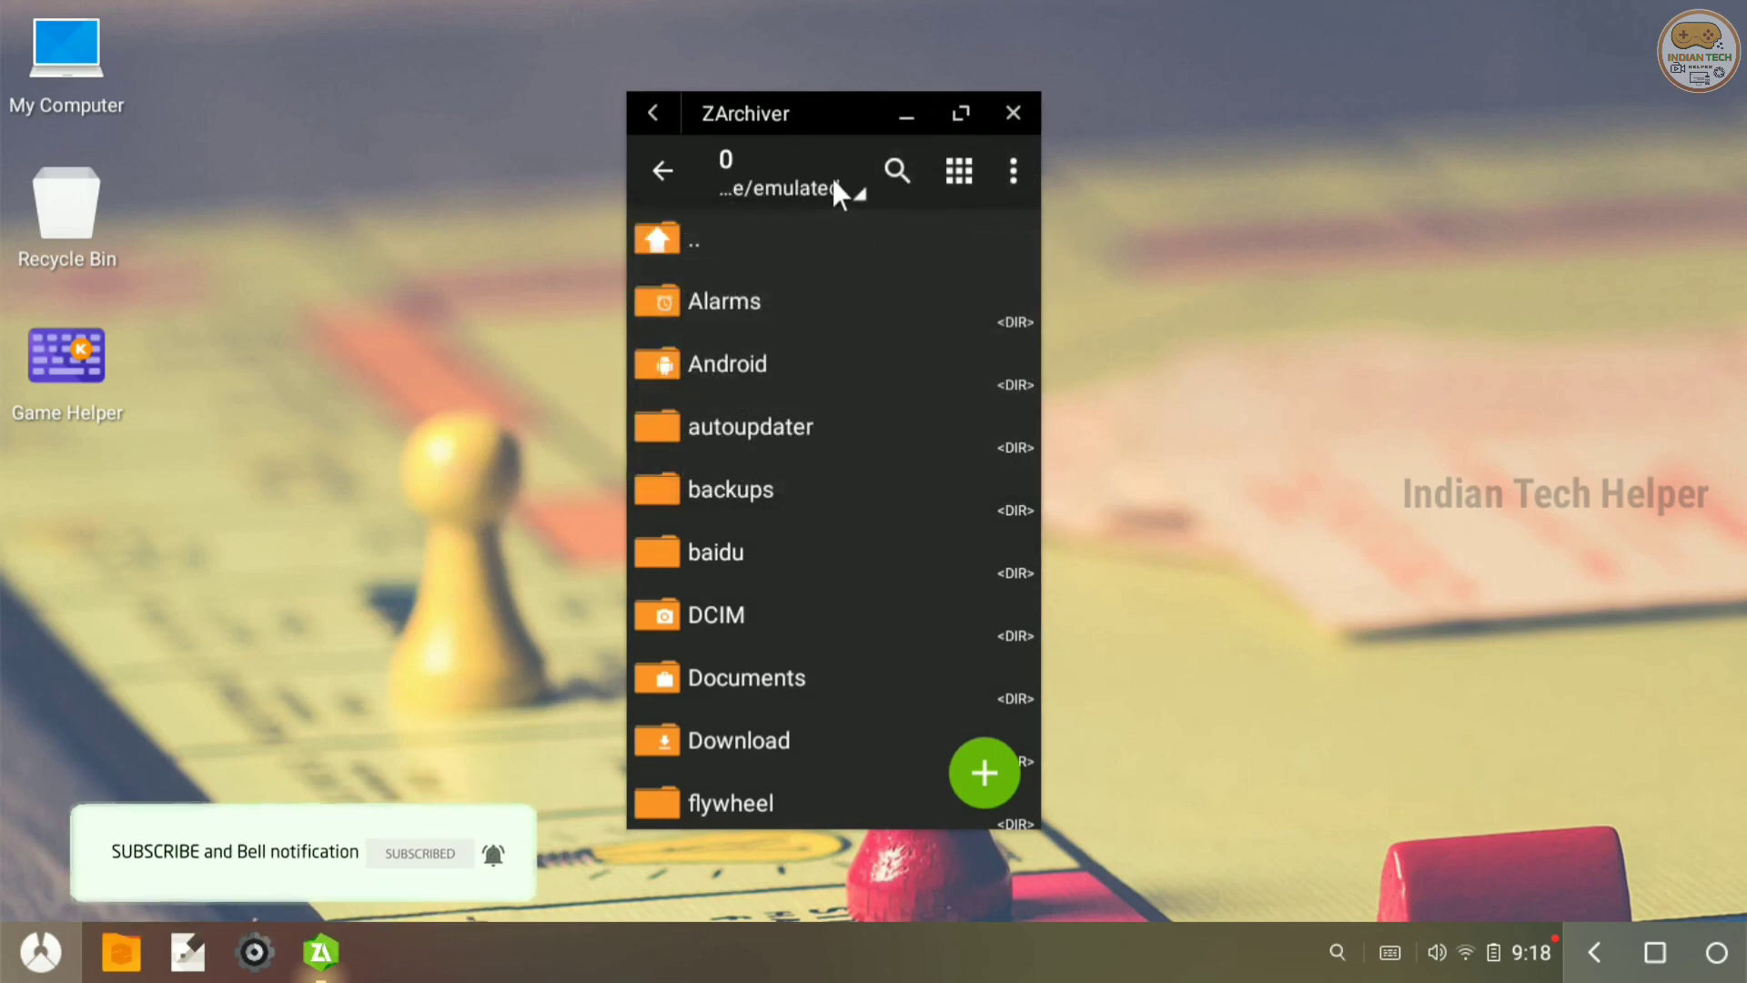
click(1010, 173)
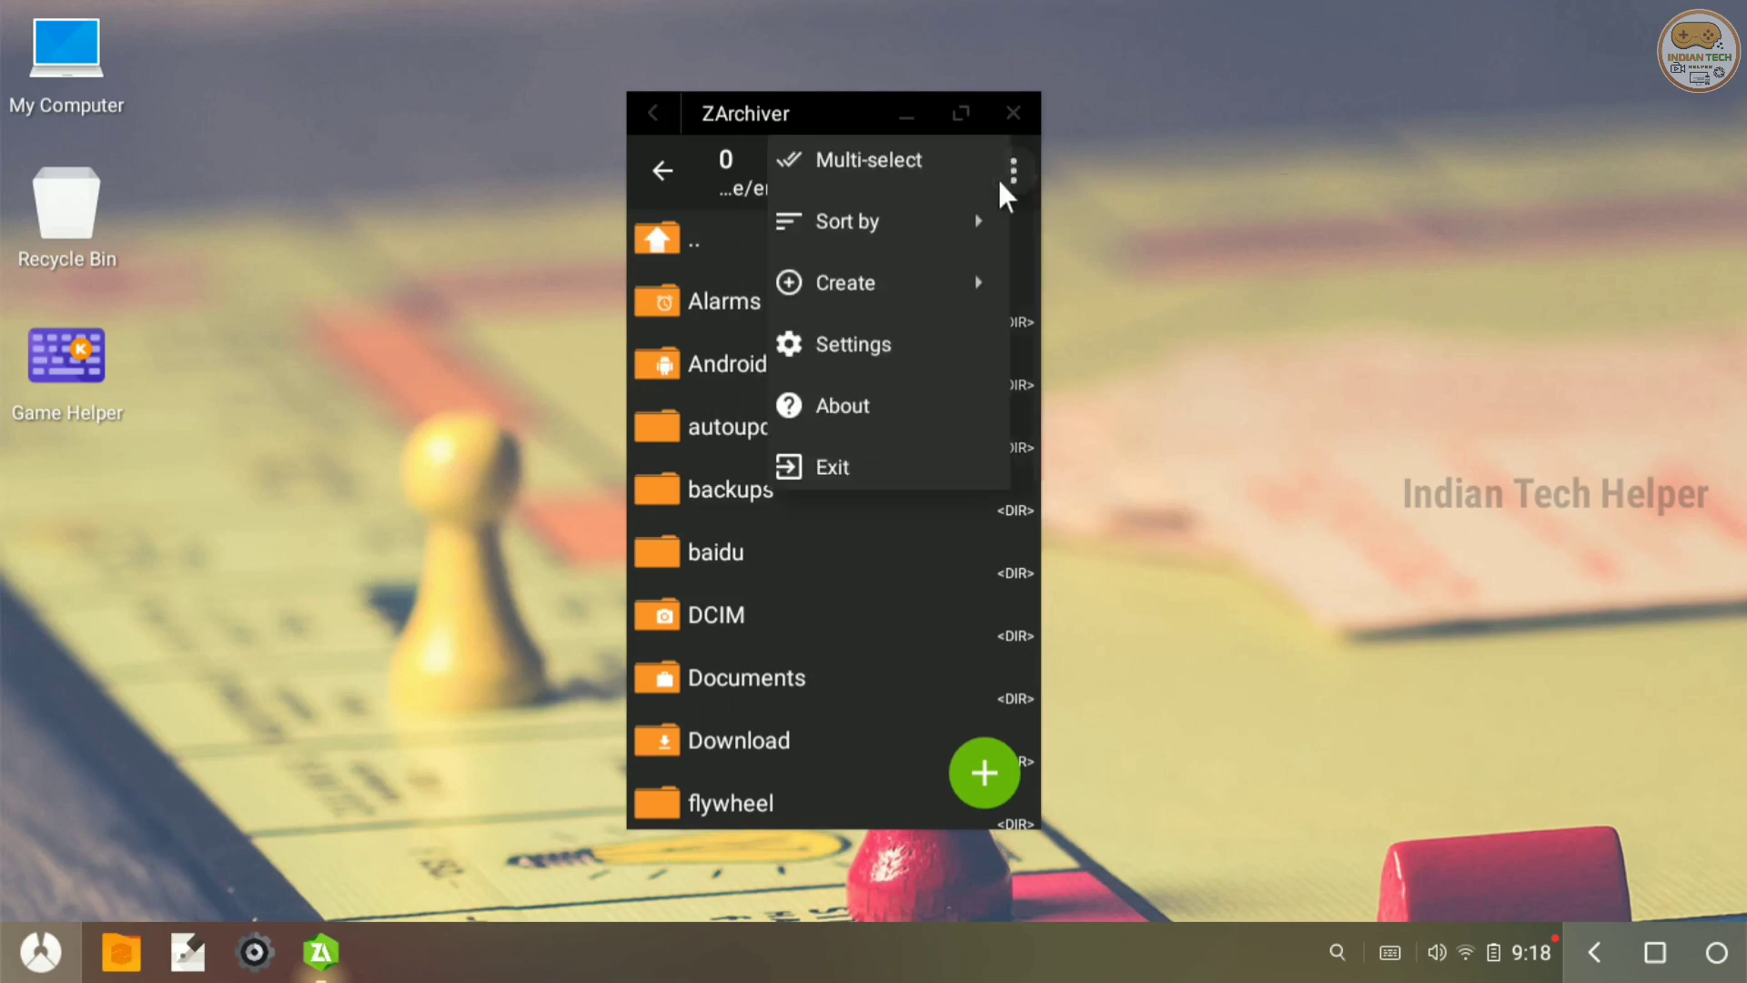
click(874, 357)
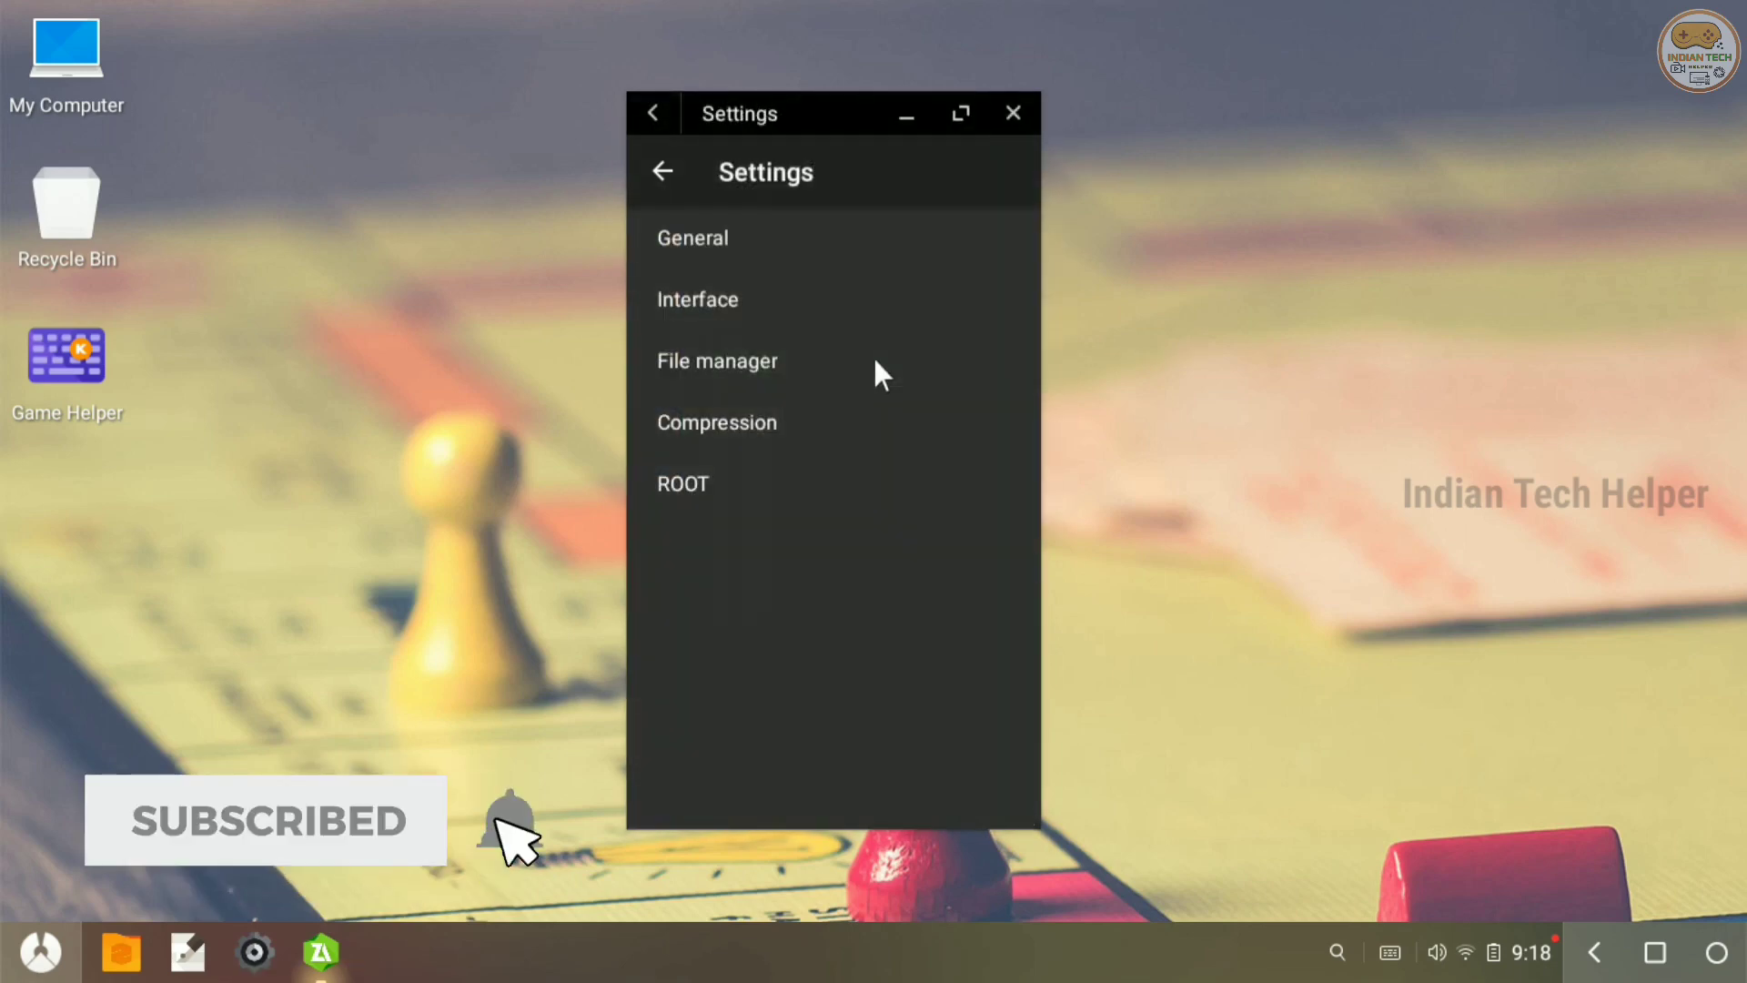
click(702, 481)
click(997, 256)
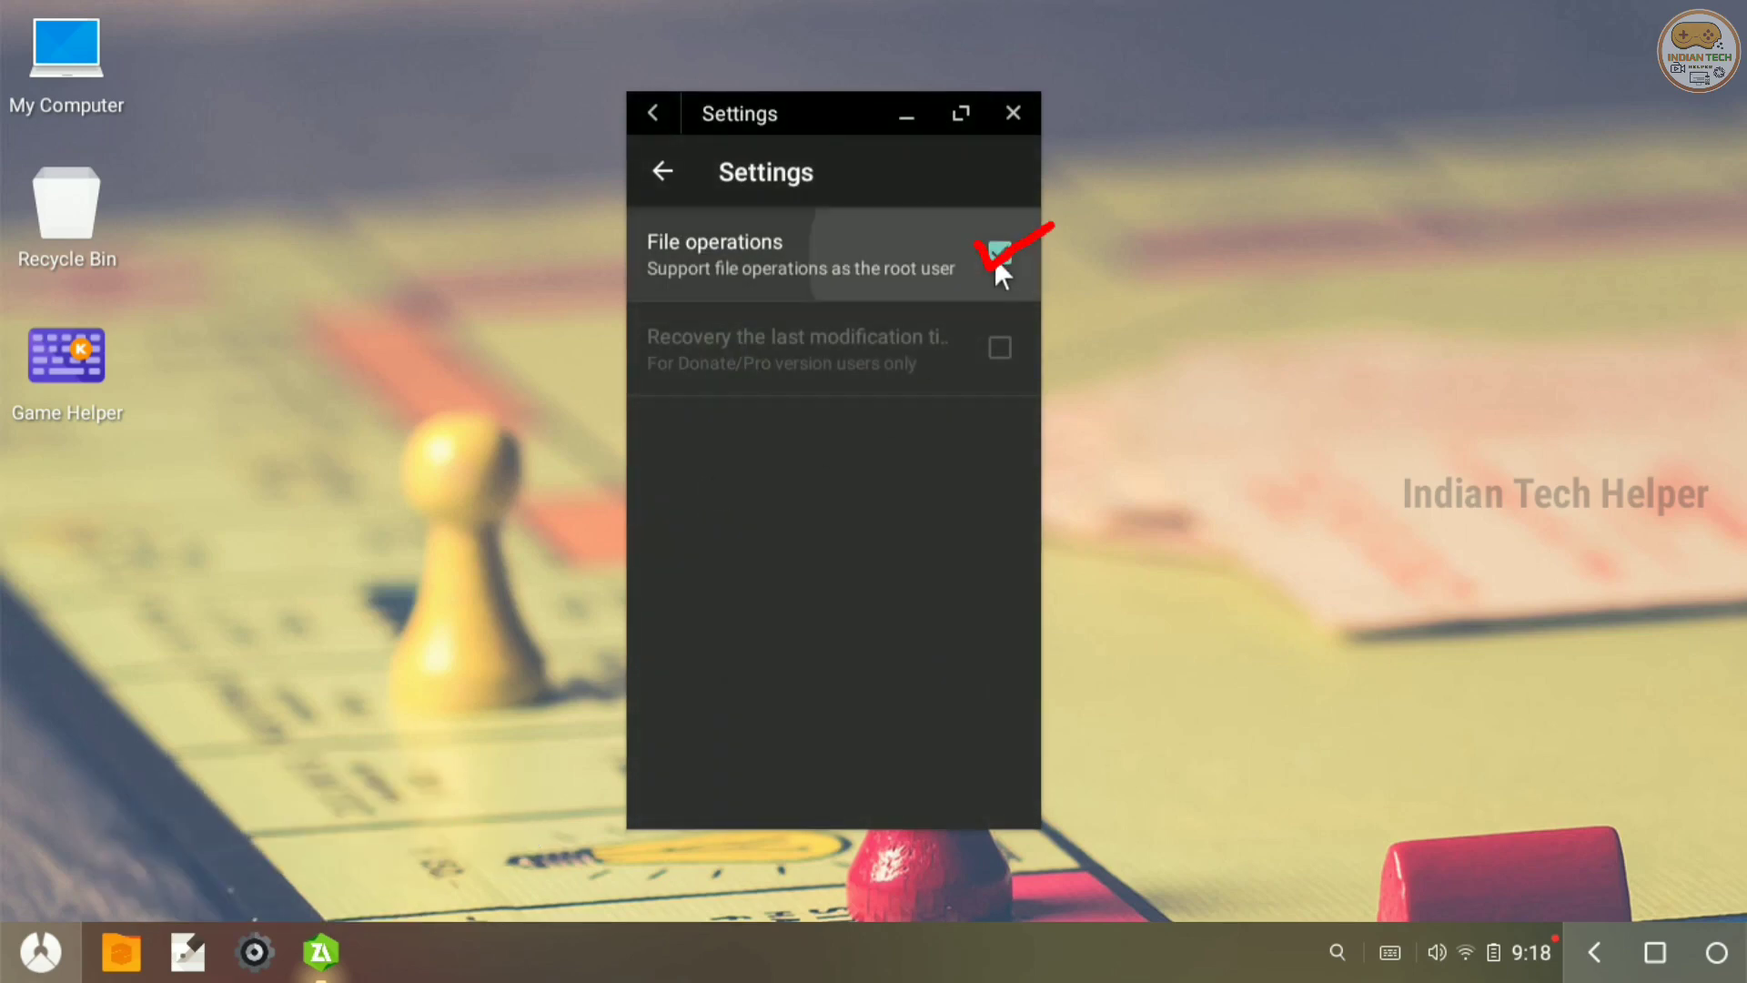
click(666, 173)
click(669, 173)
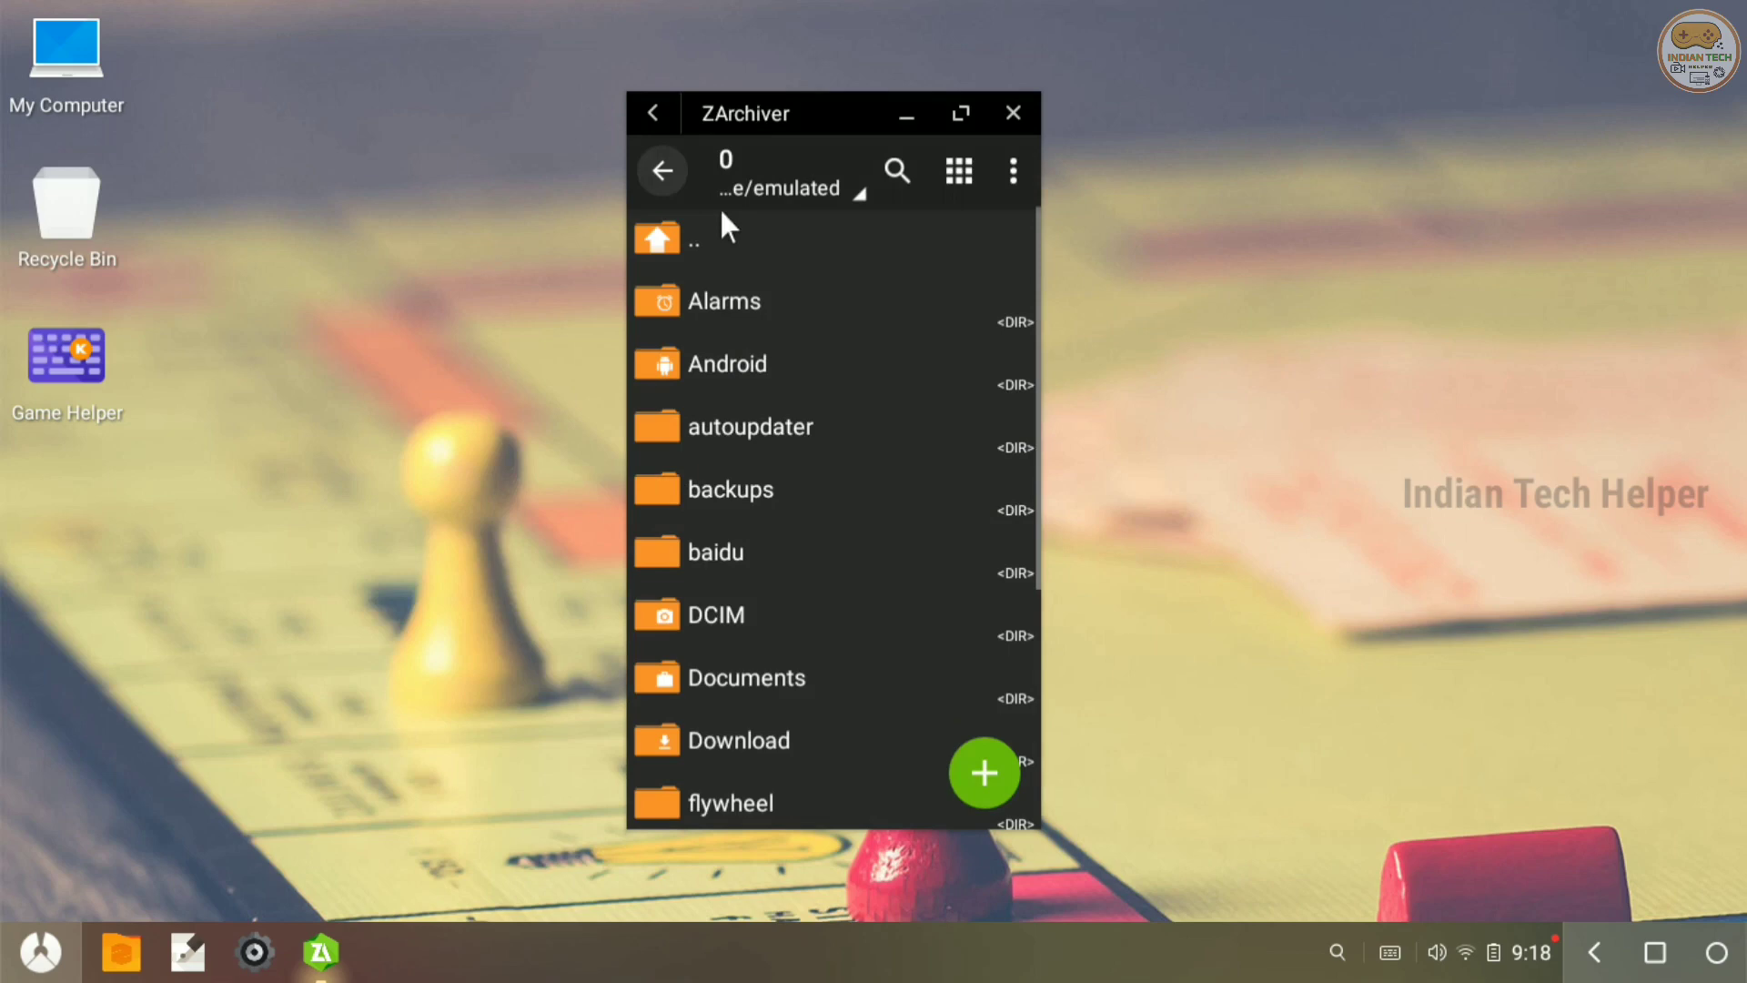
Step: Switch ZArchiver's storage location to ROOT and go to the /system/app folder
click(800, 178)
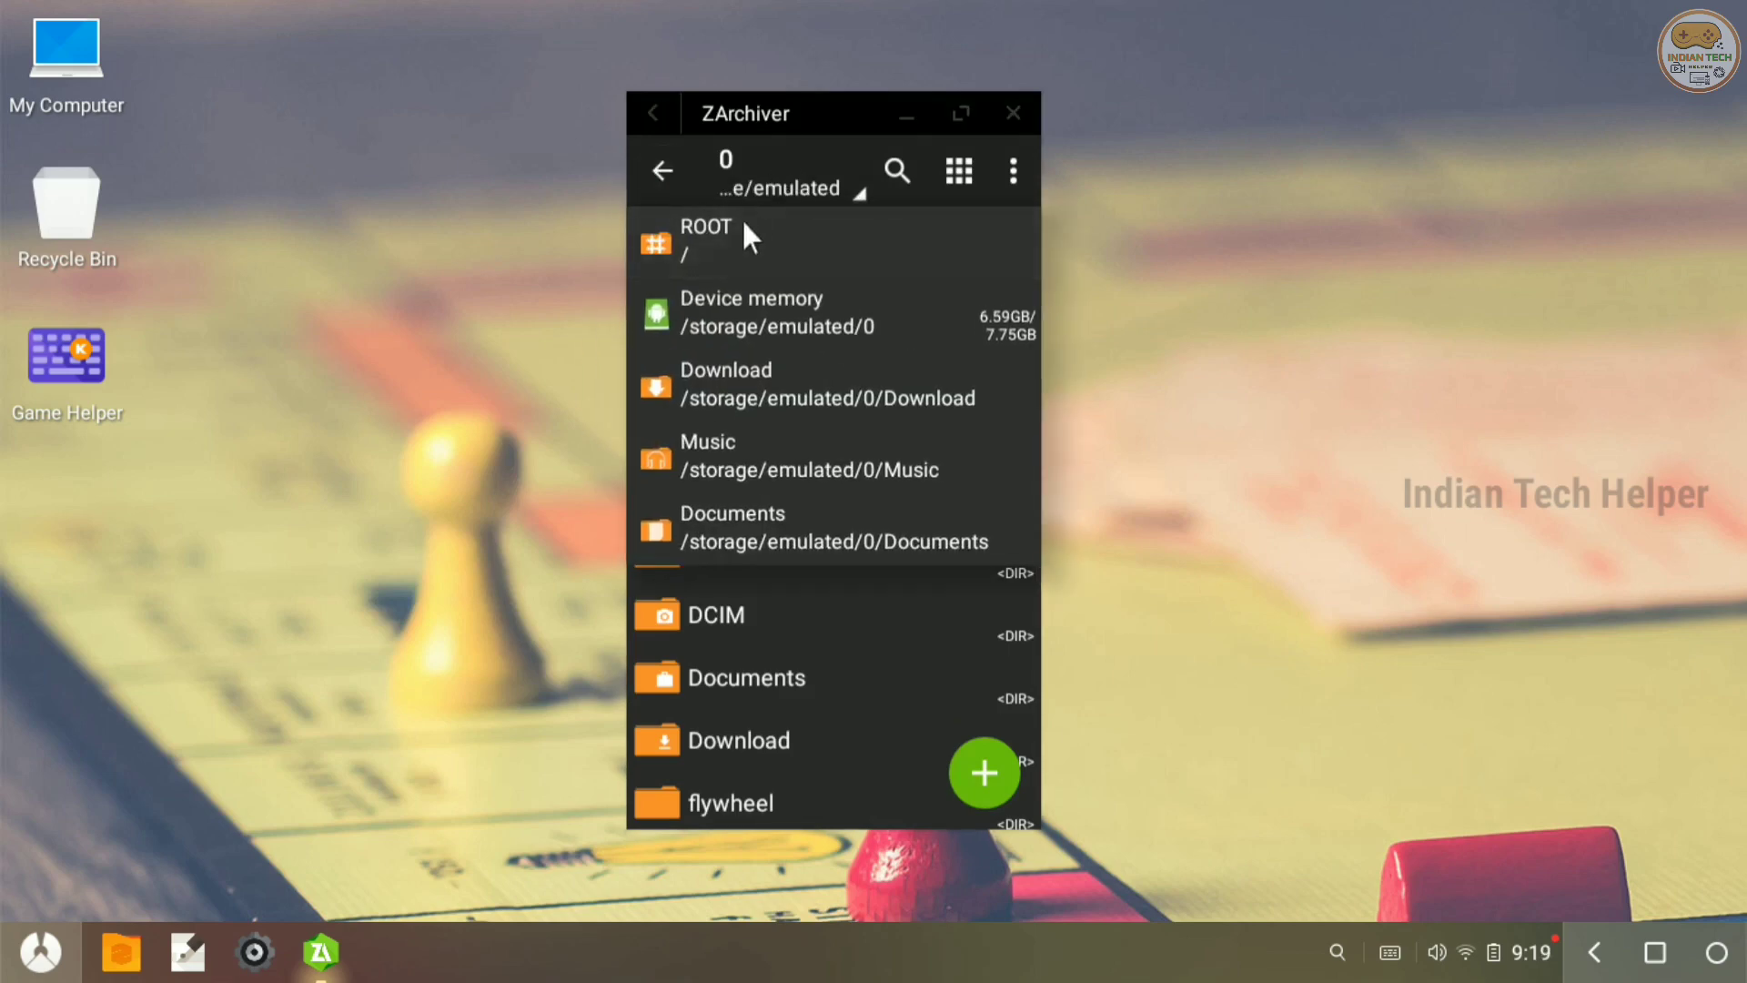
click(762, 235)
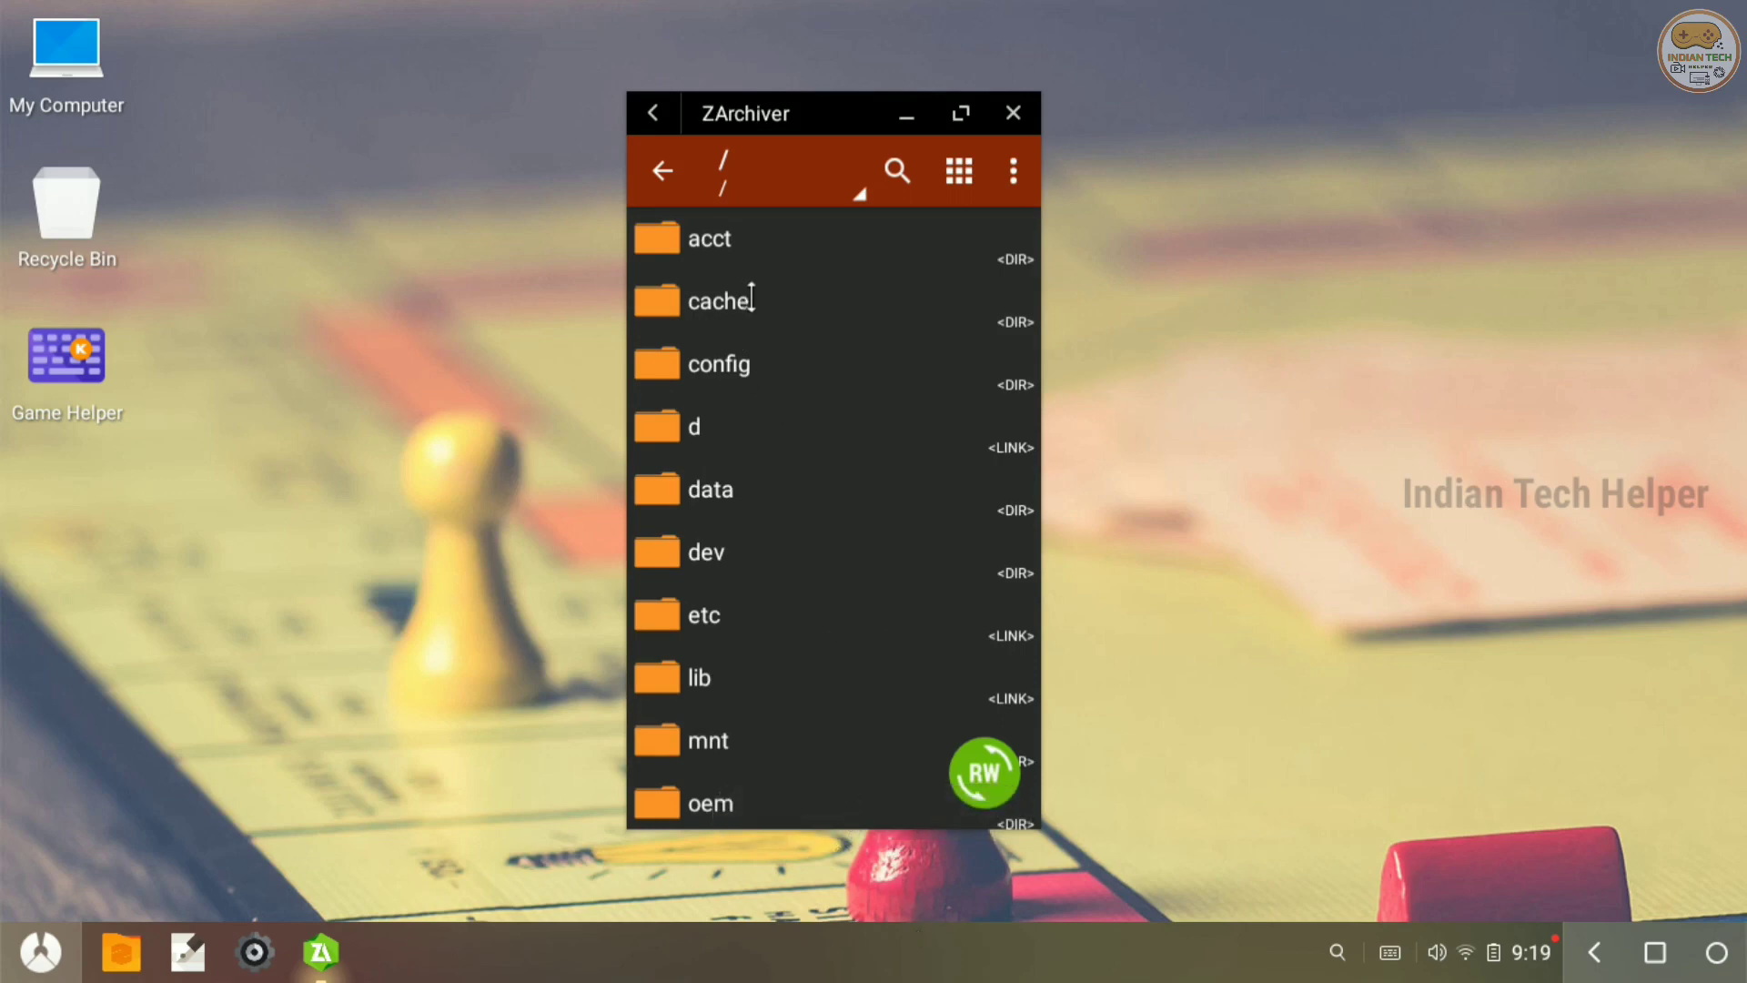
scroll(780, 495, down, 6)
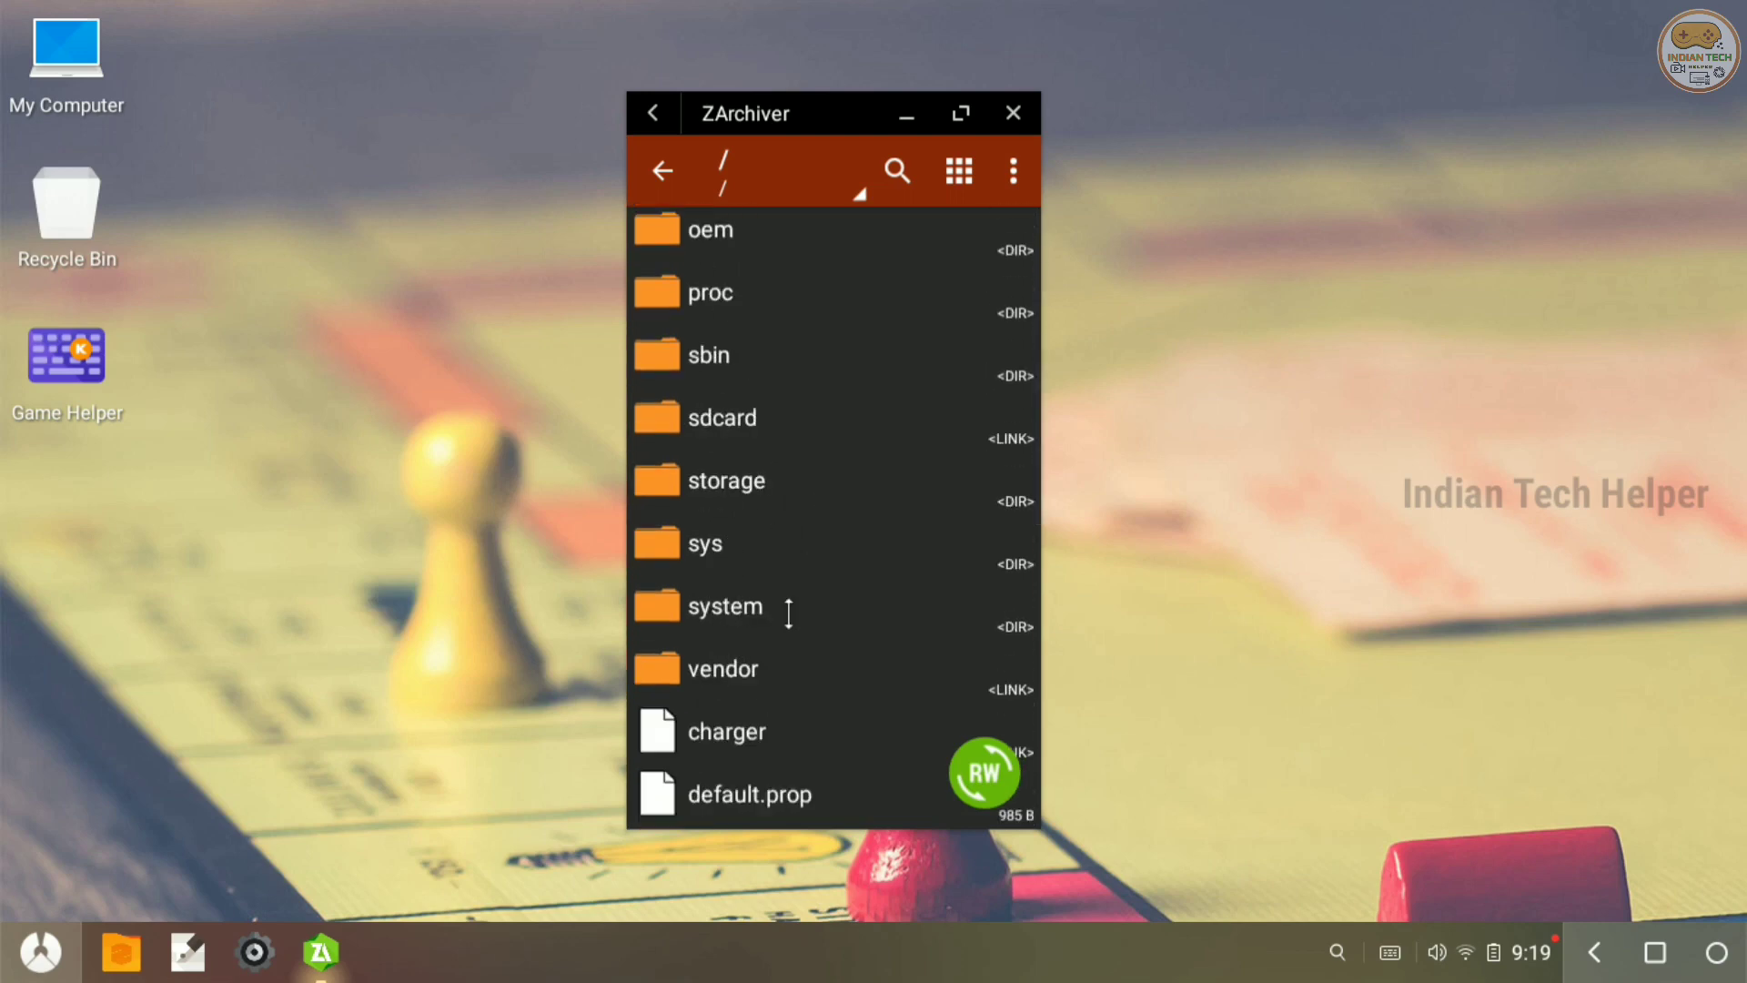
click(737, 607)
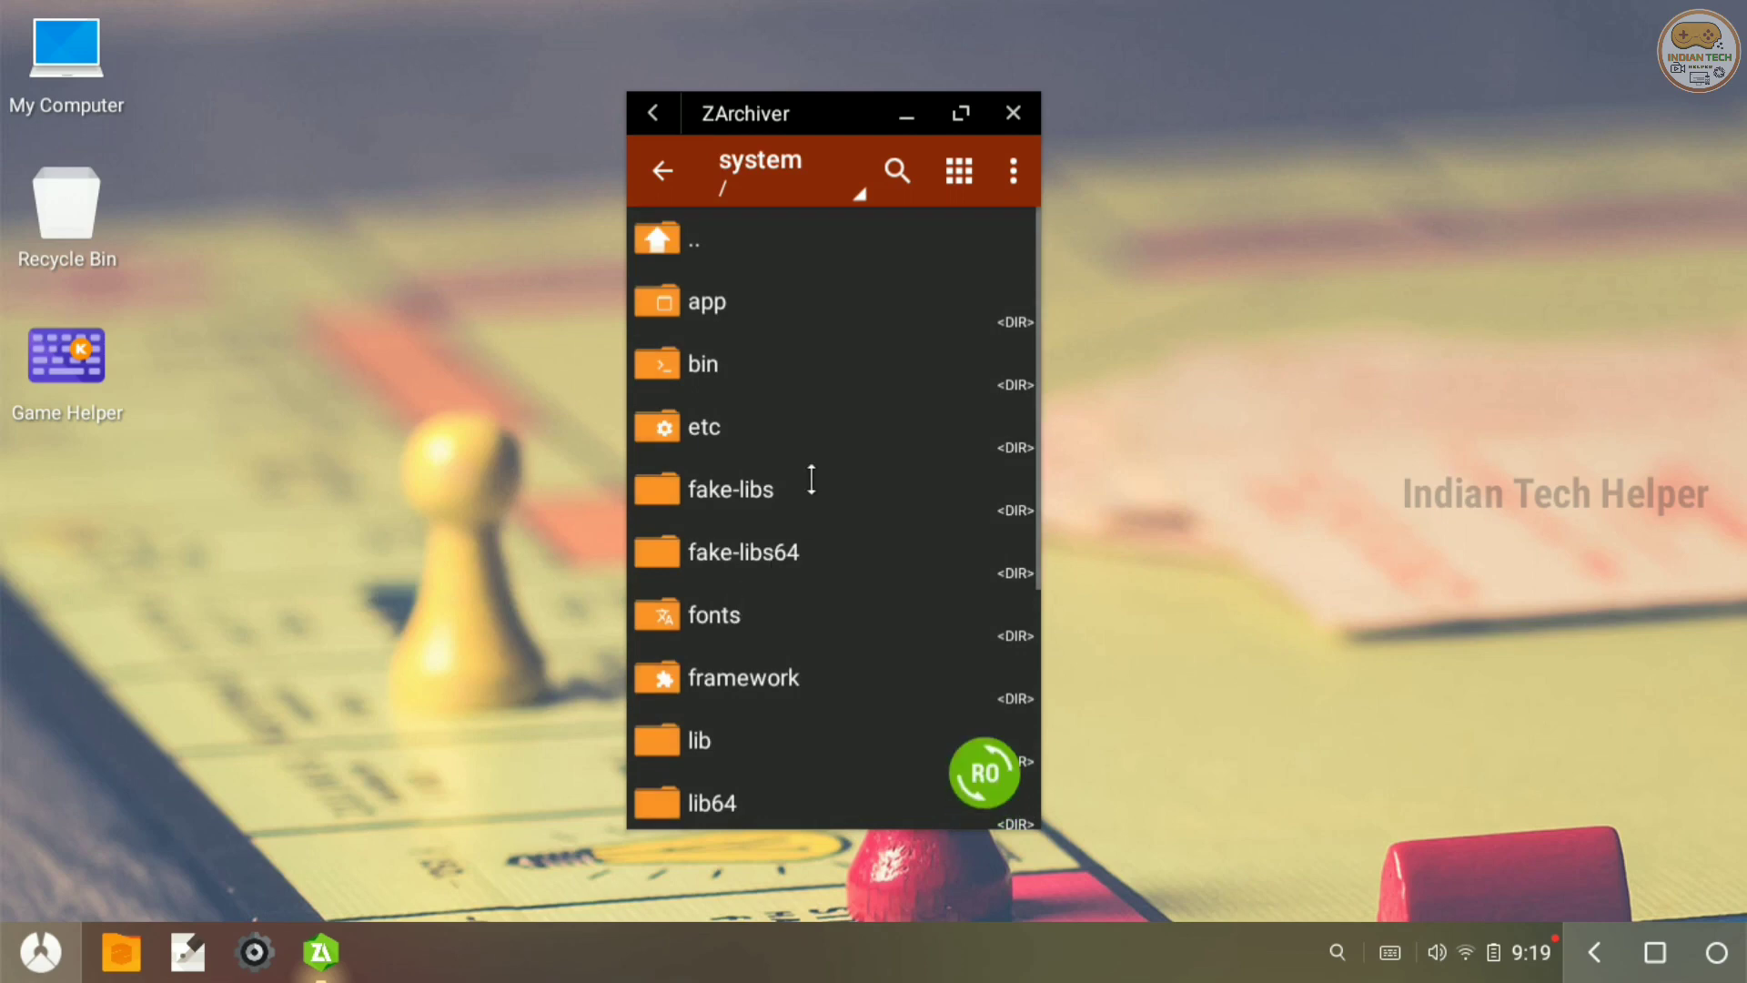
click(733, 314)
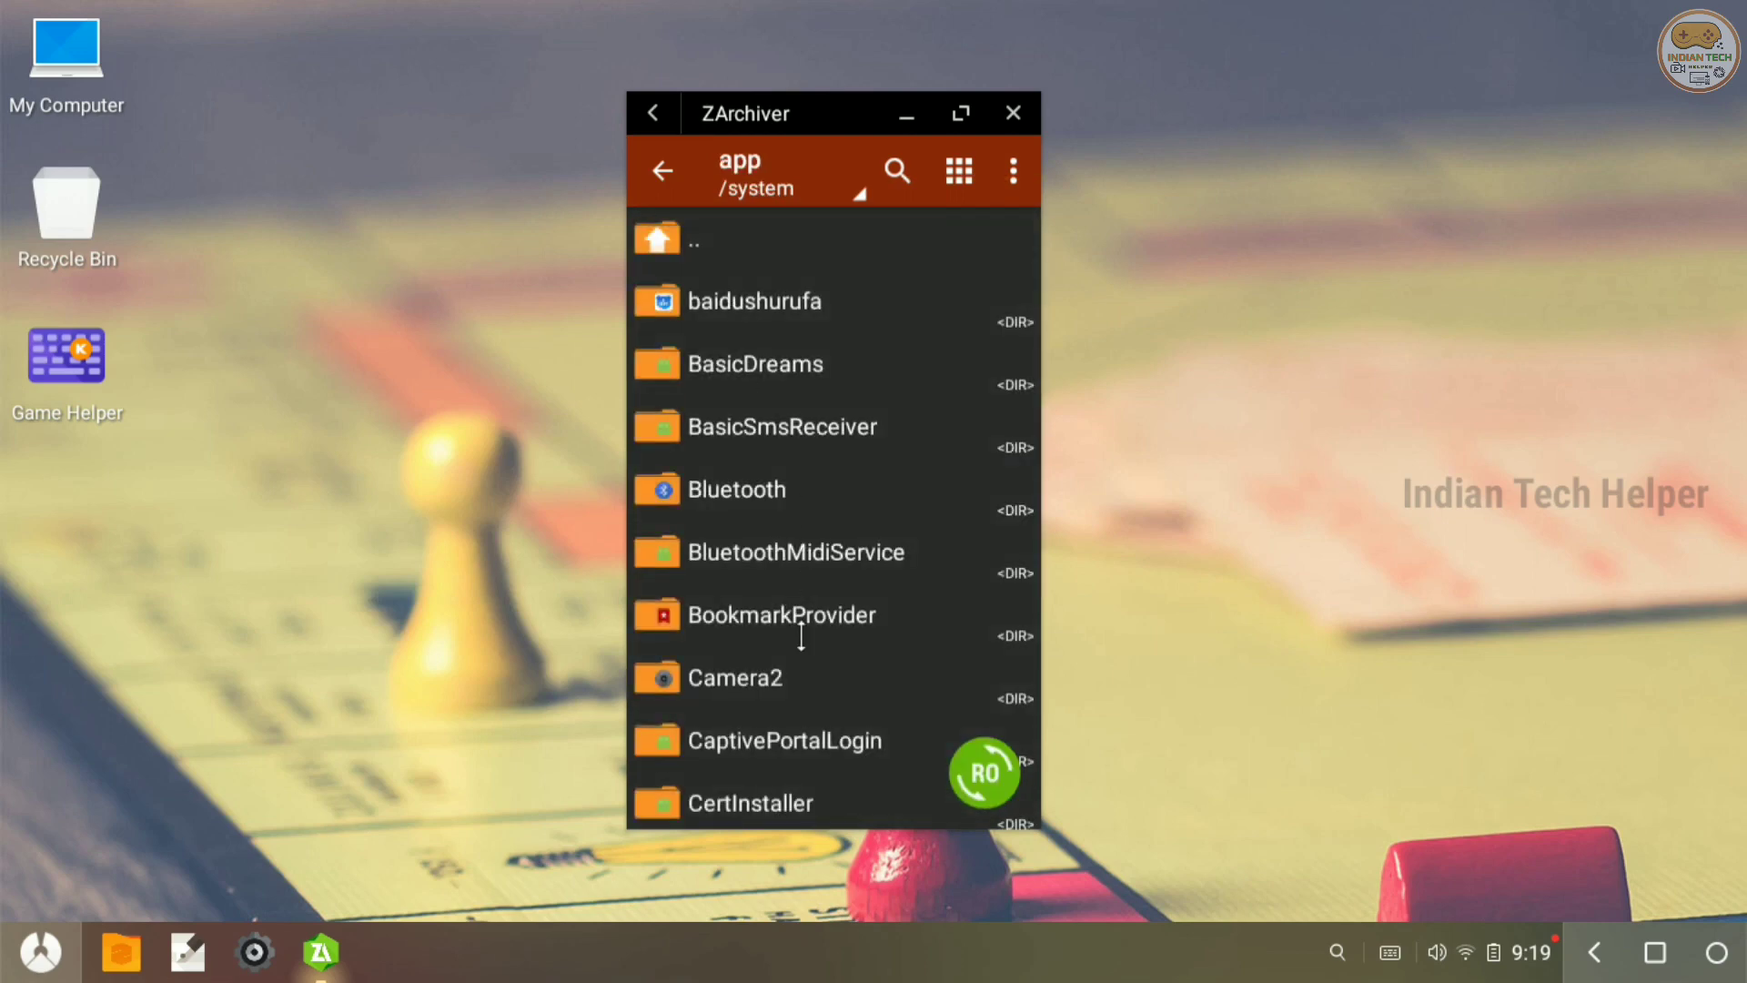
Step: Multi-select the launchwork and phoenixvip folders in /system/app and delete them, accepting the root operations warning with Do not show again
scroll(790, 643, down, 6)
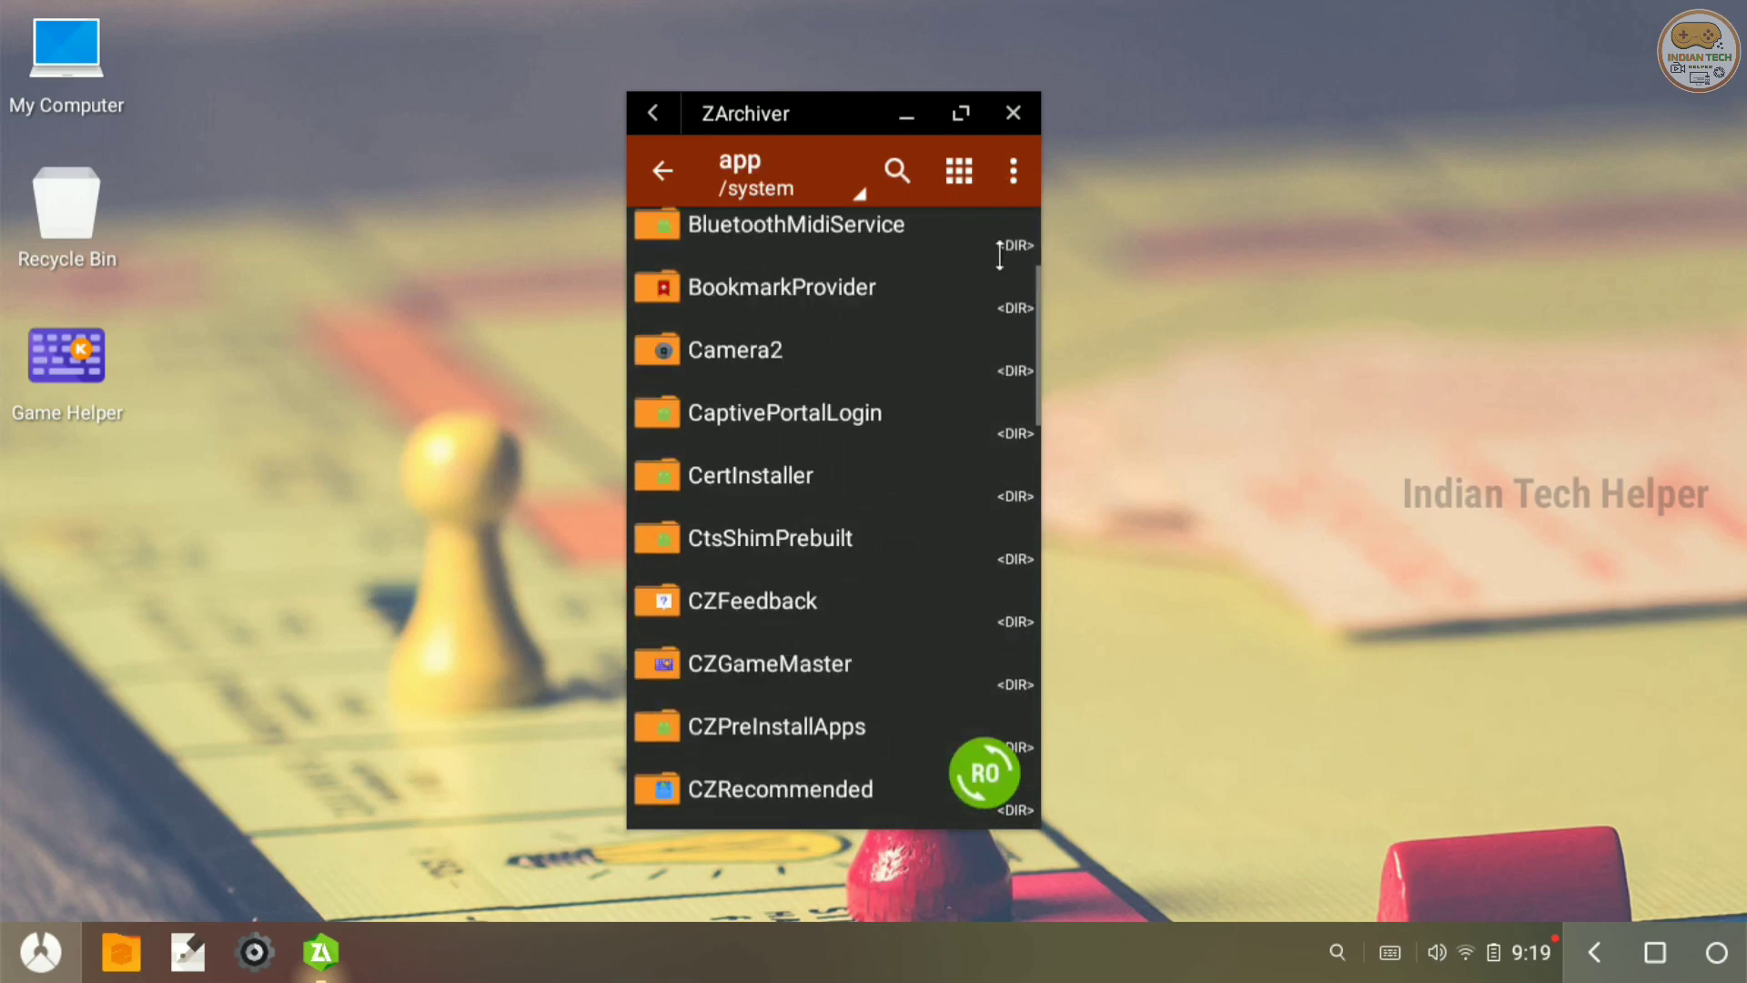
click(1013, 170)
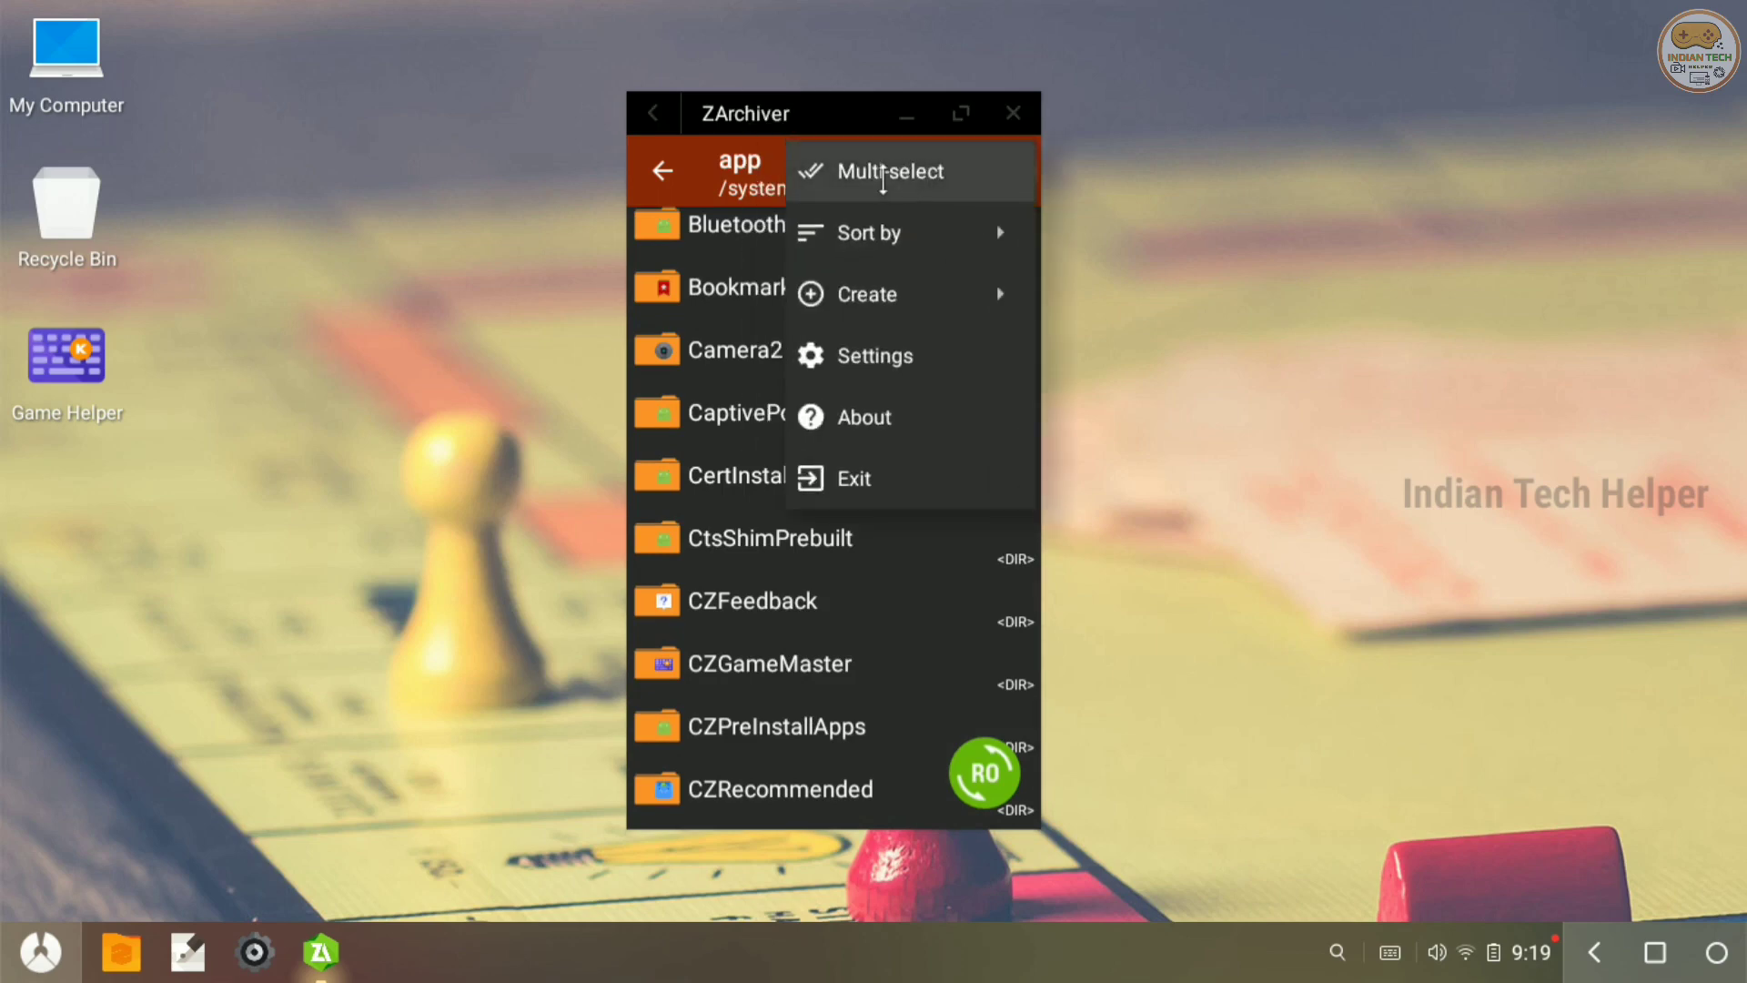
click(882, 173)
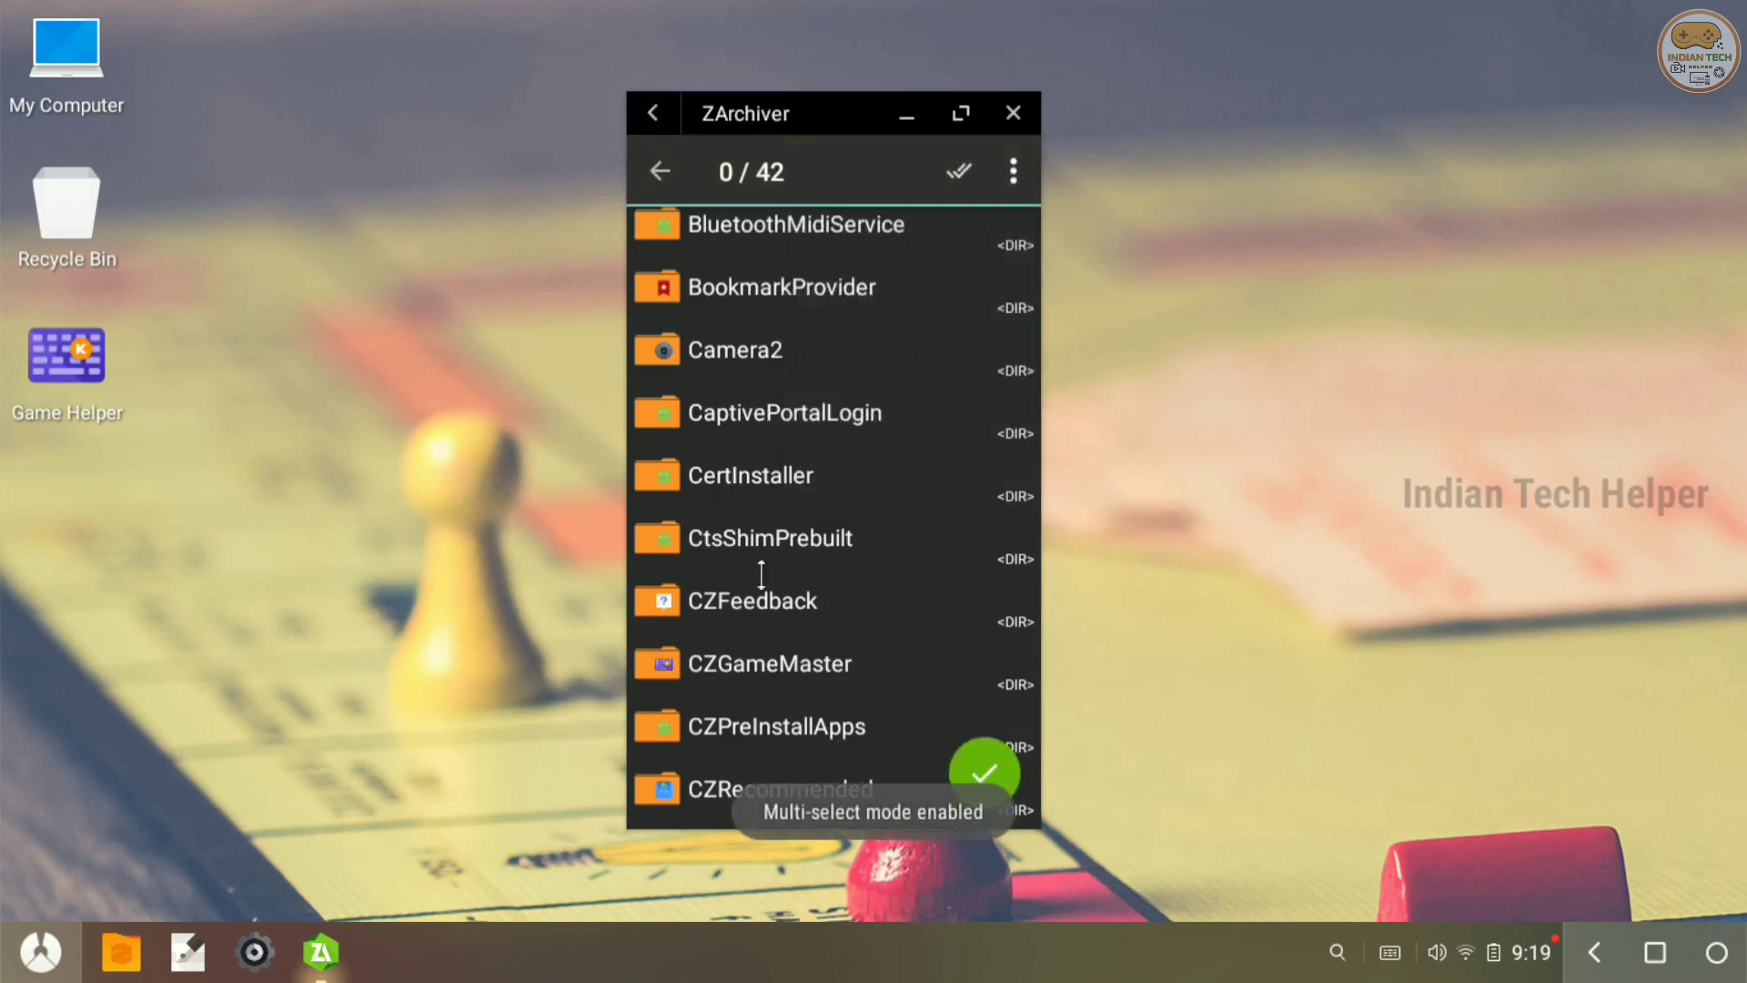
scroll(761, 573, down, 9)
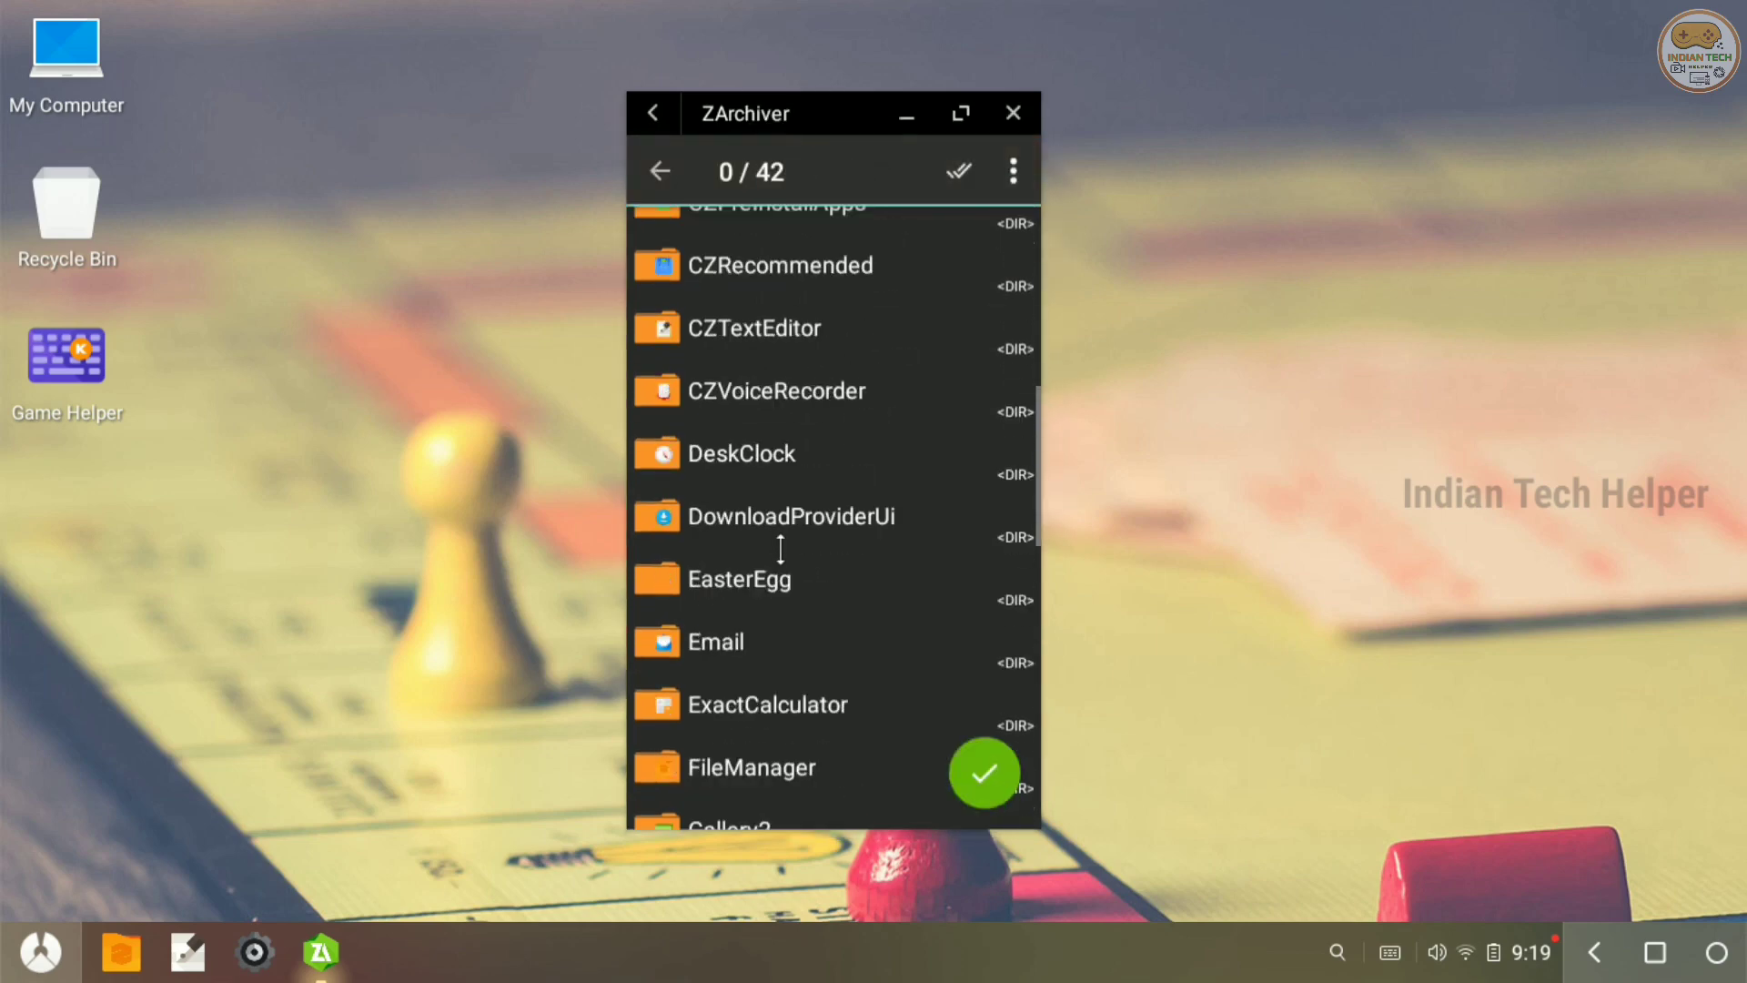
scroll(780, 548, down, 4)
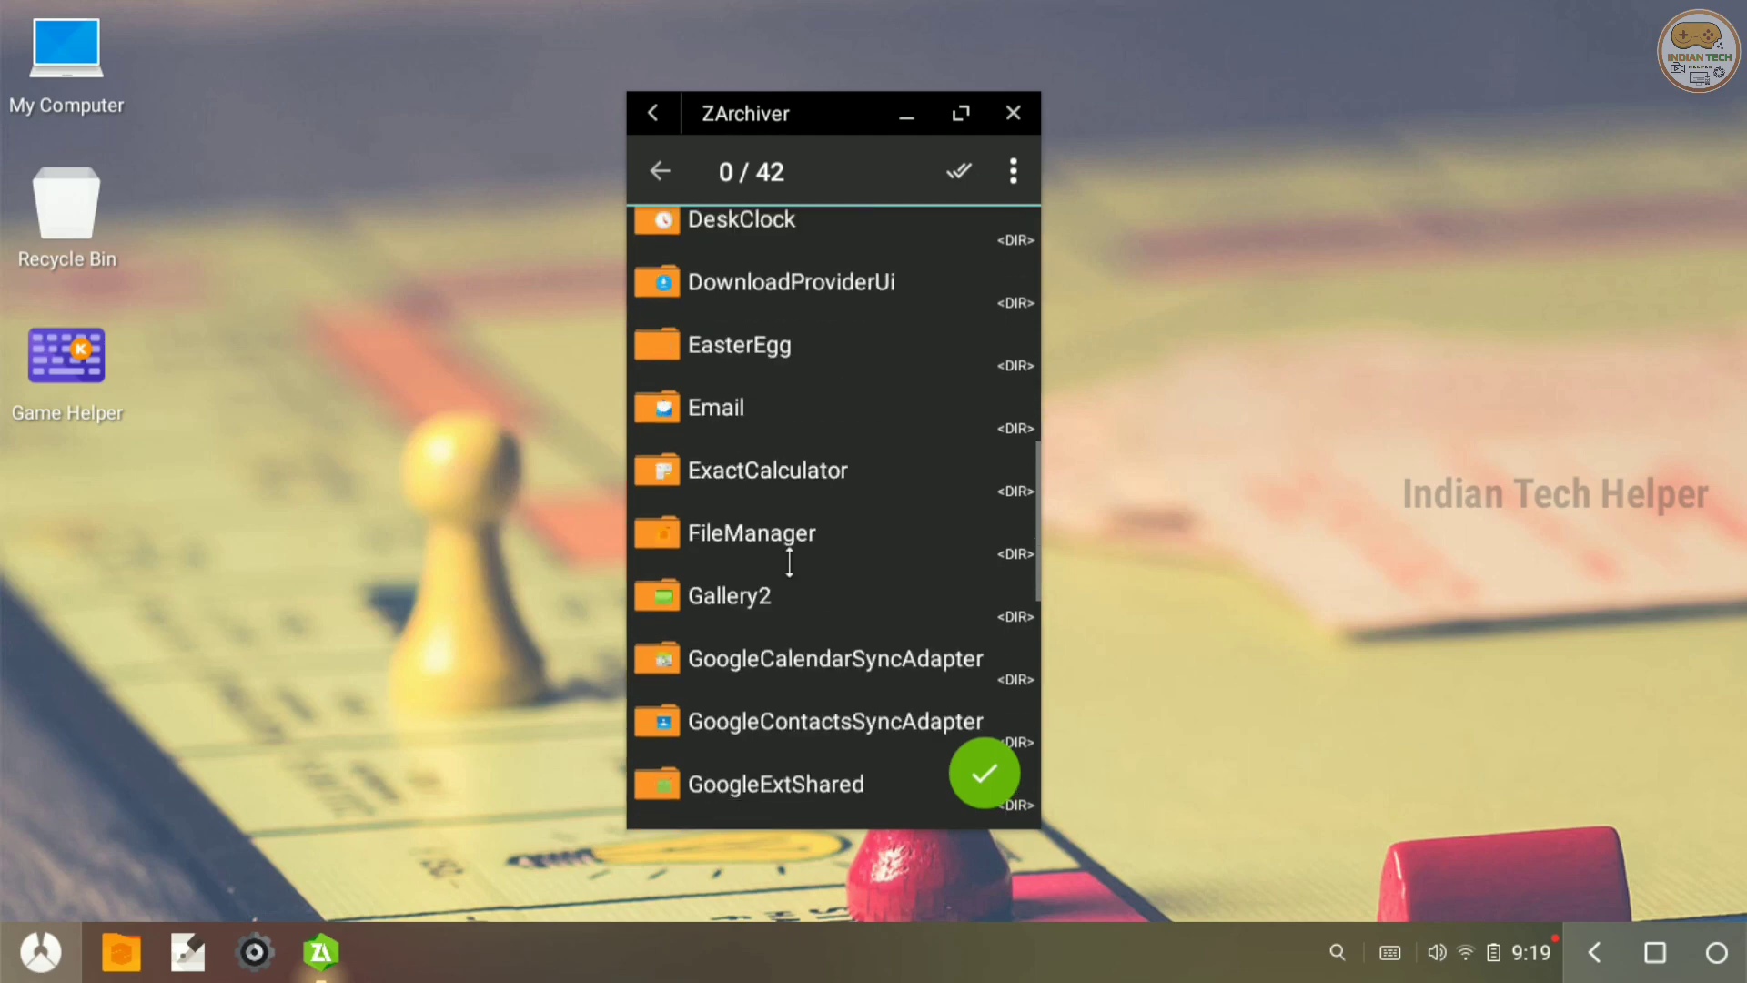
scroll(790, 562, down, 8)
click(739, 519)
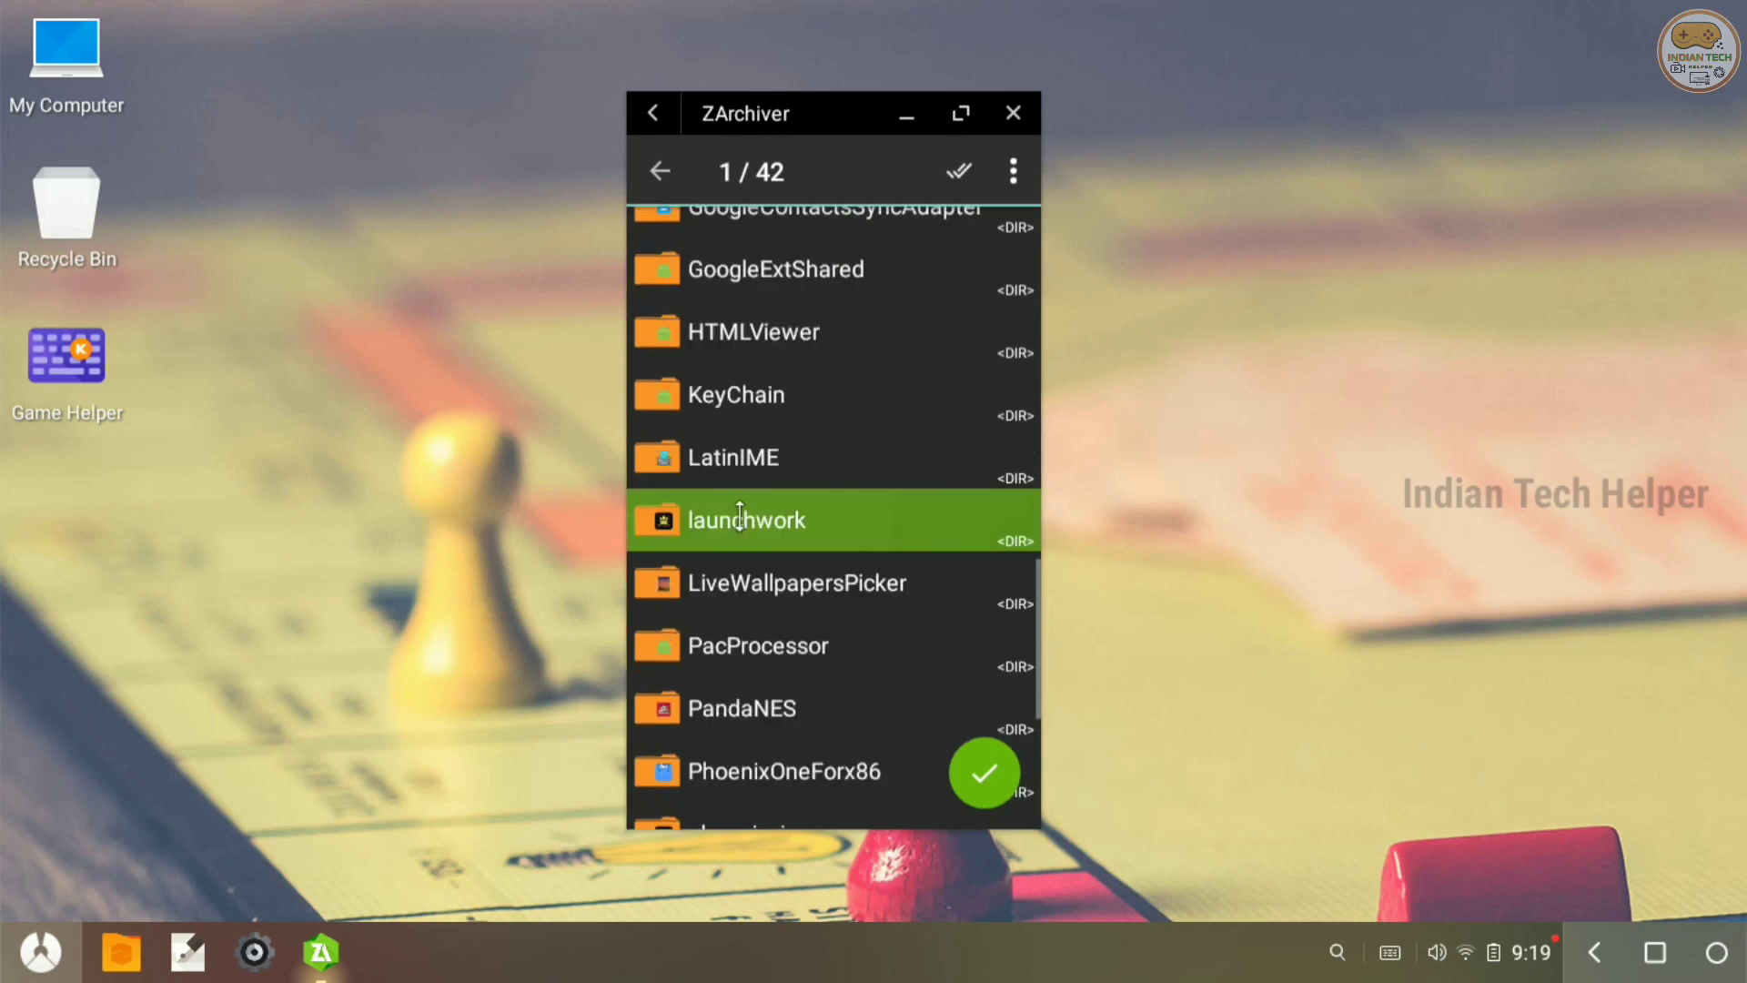
scroll(774, 589, down, 5)
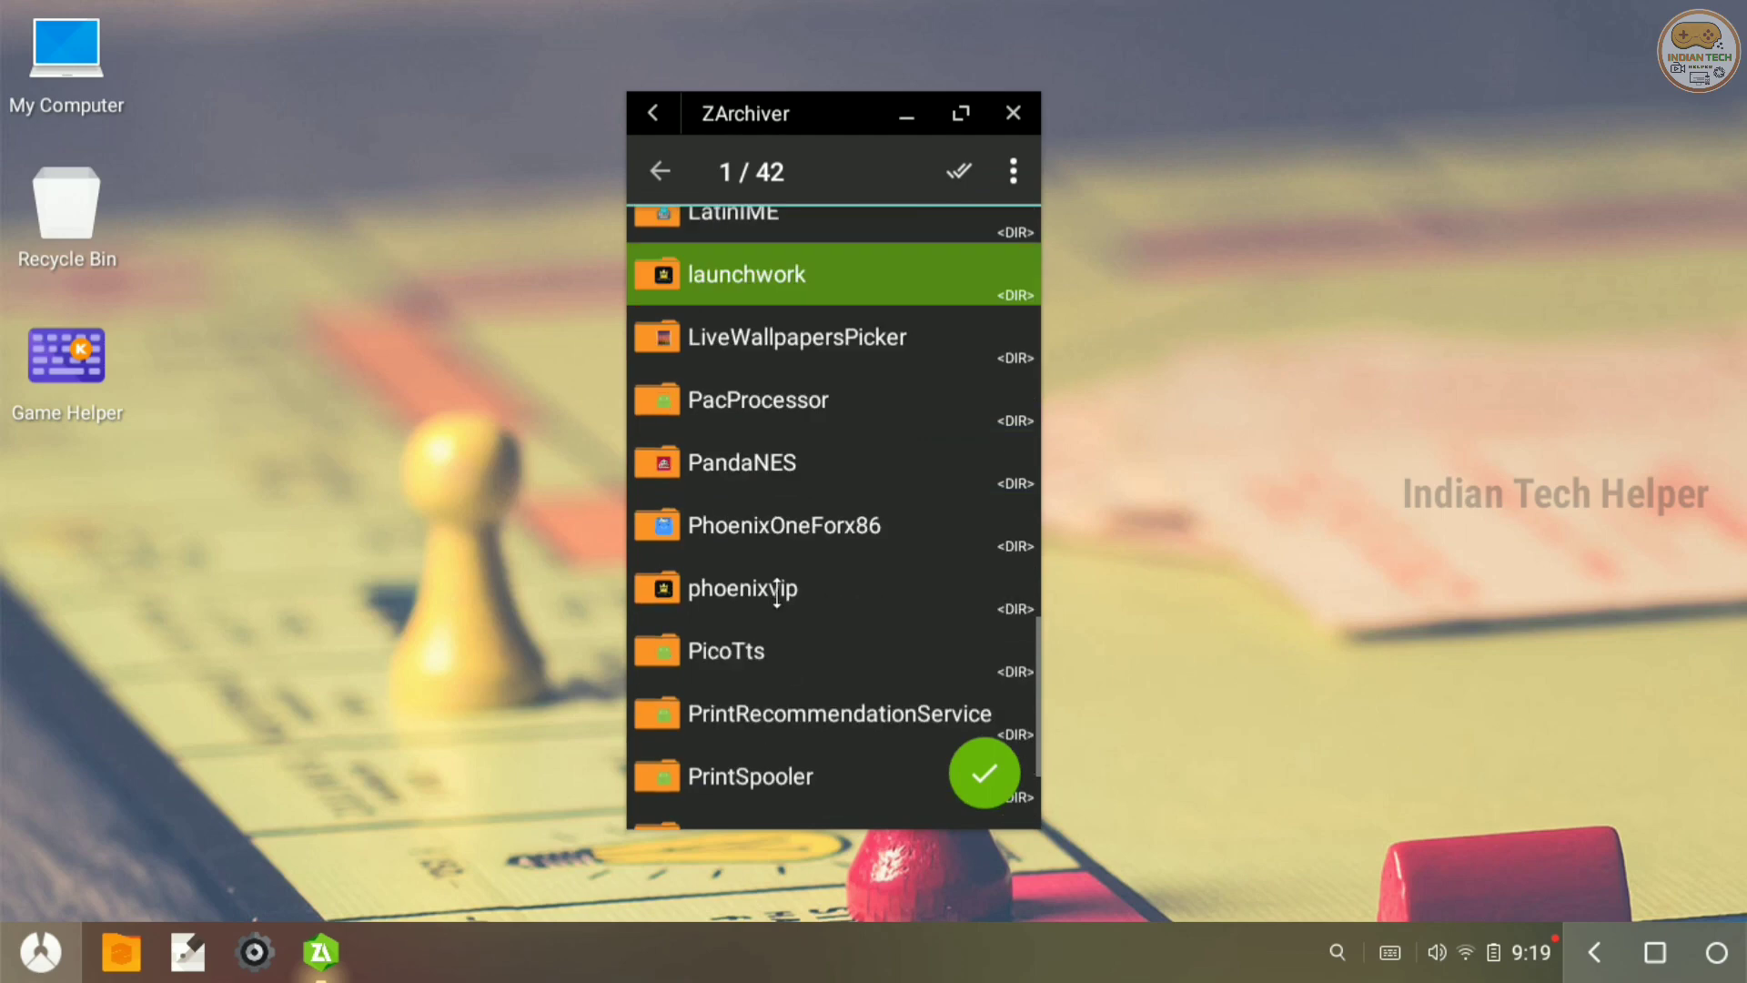
click(788, 507)
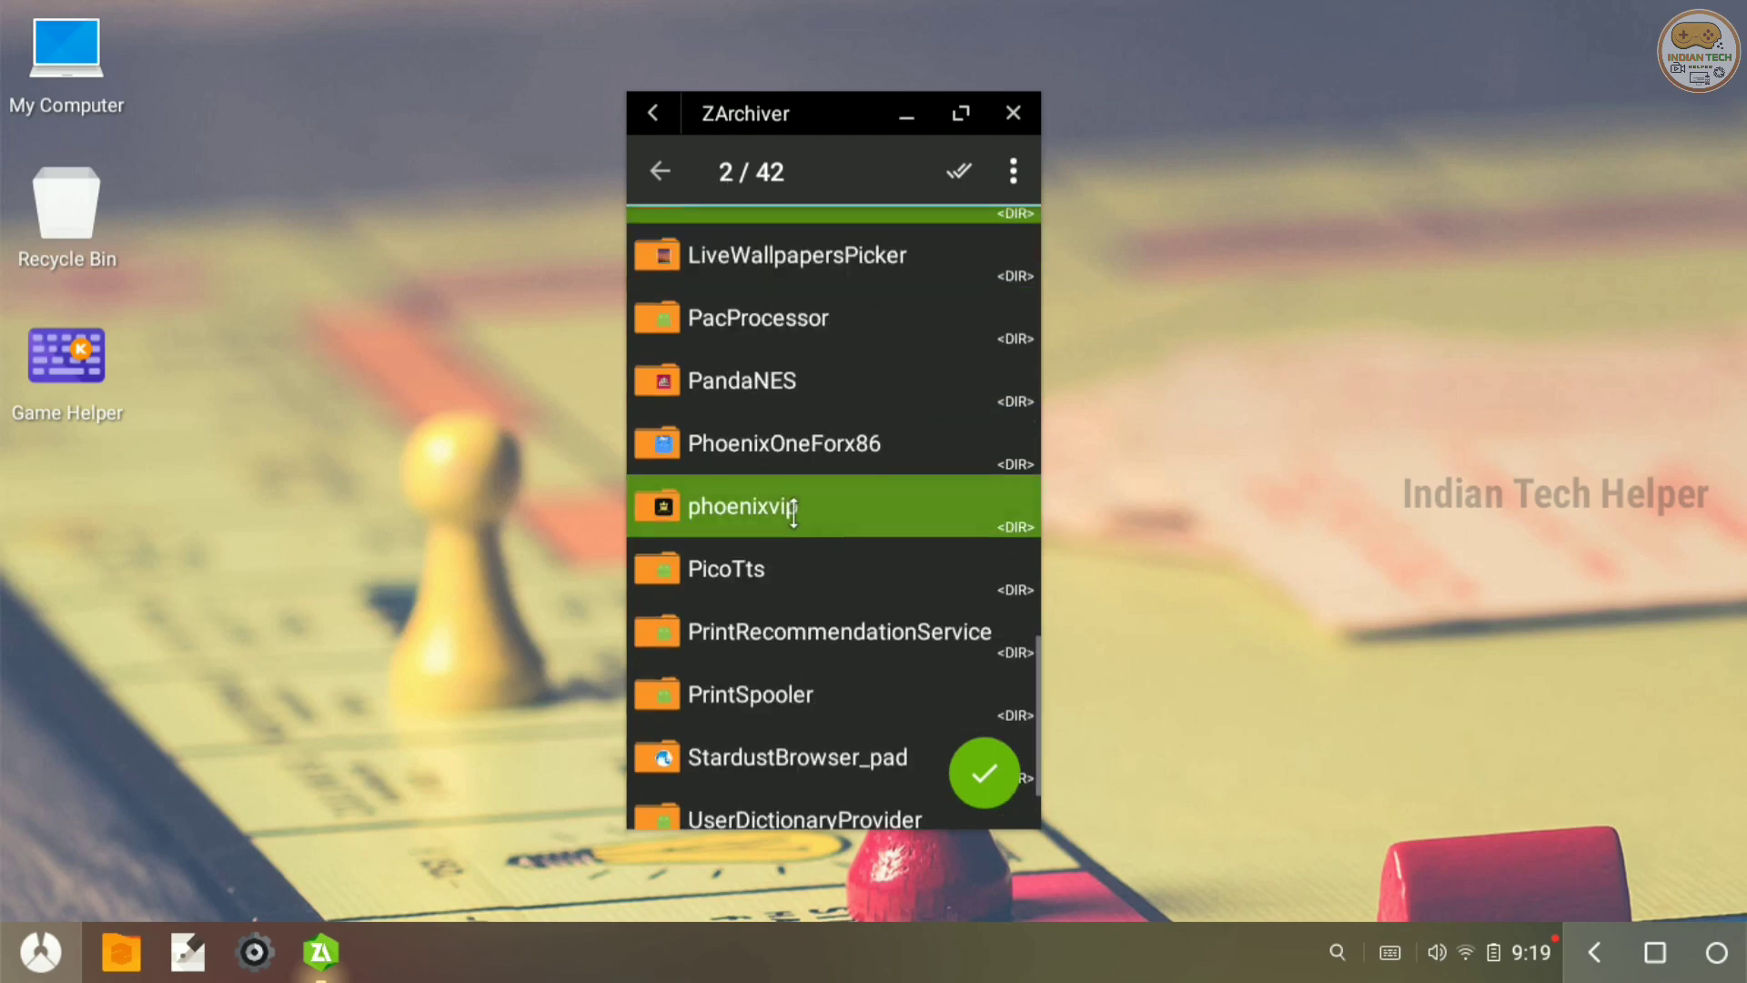
click(792, 512)
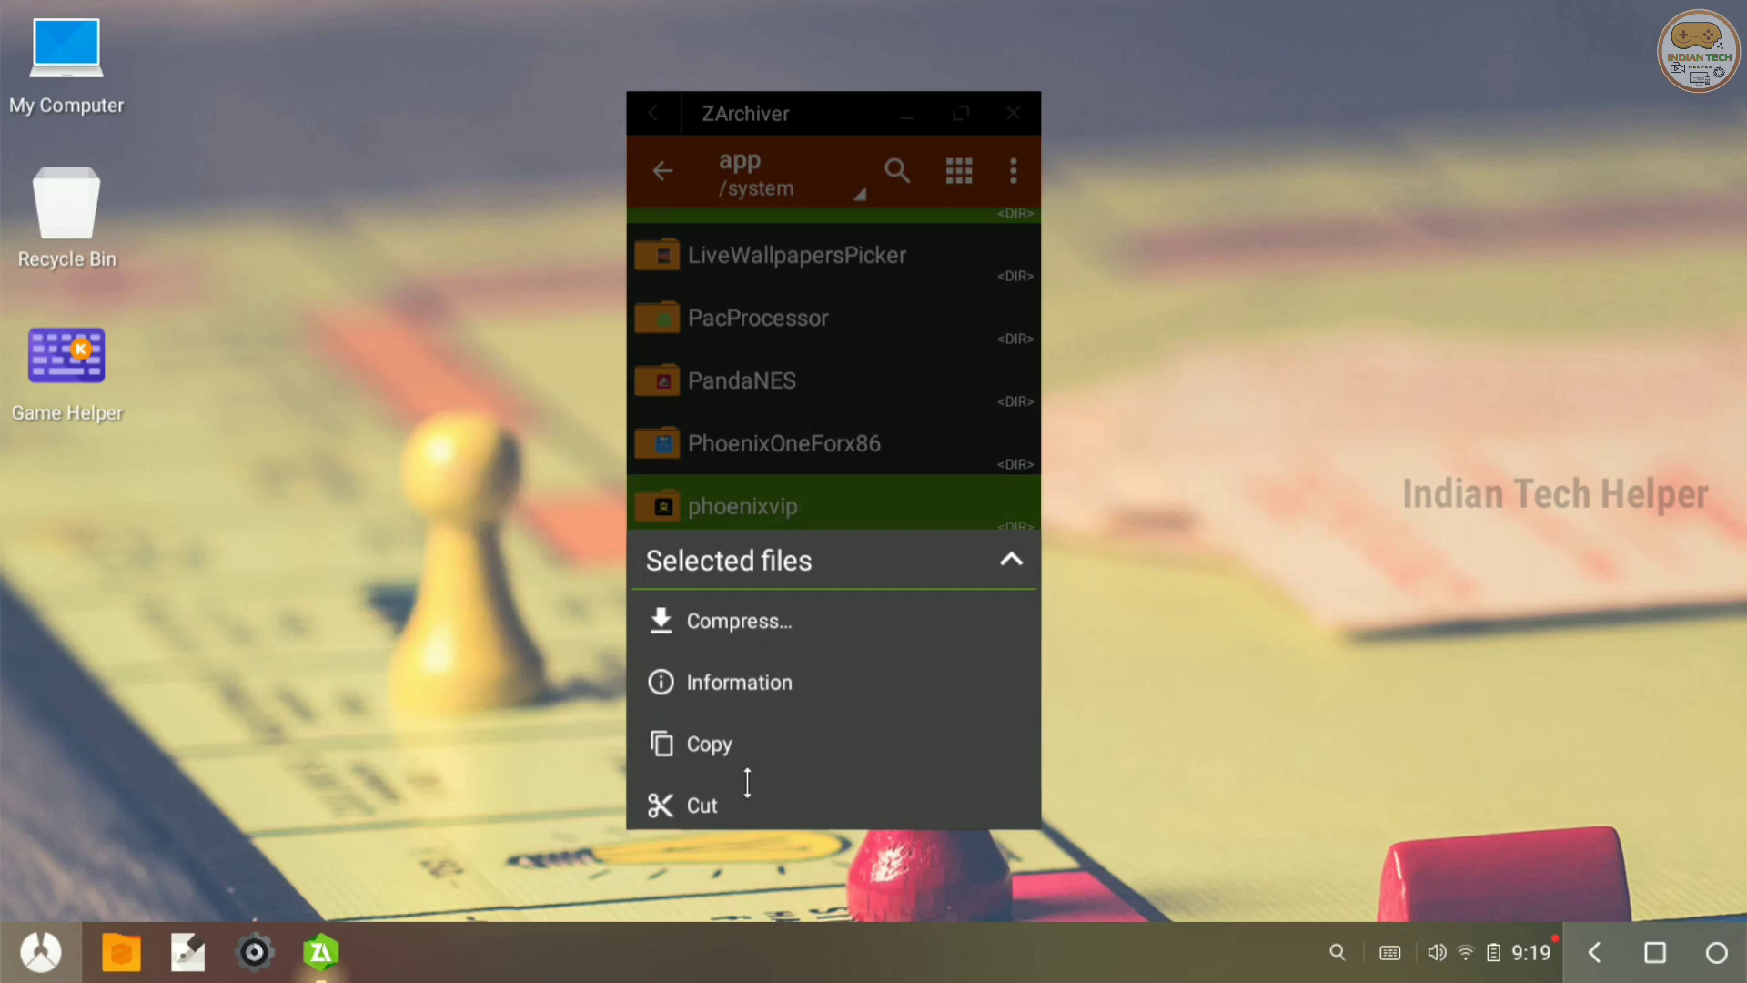
drag(774, 742, 787, 566)
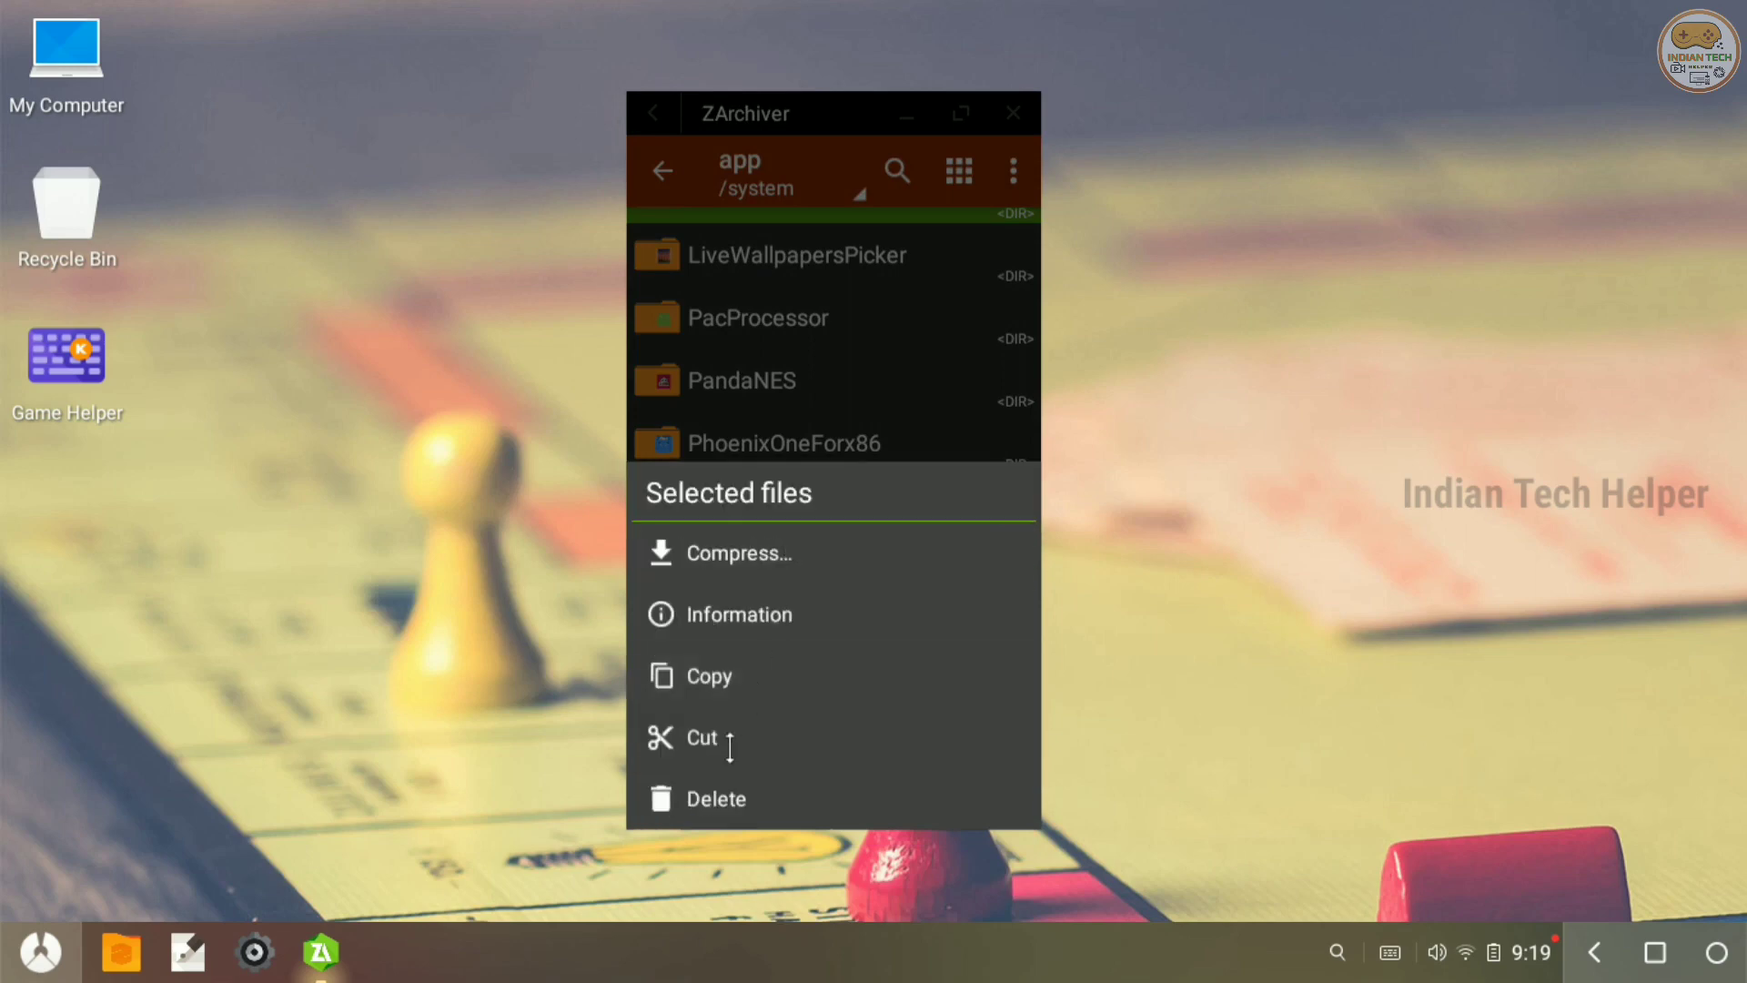
click(720, 801)
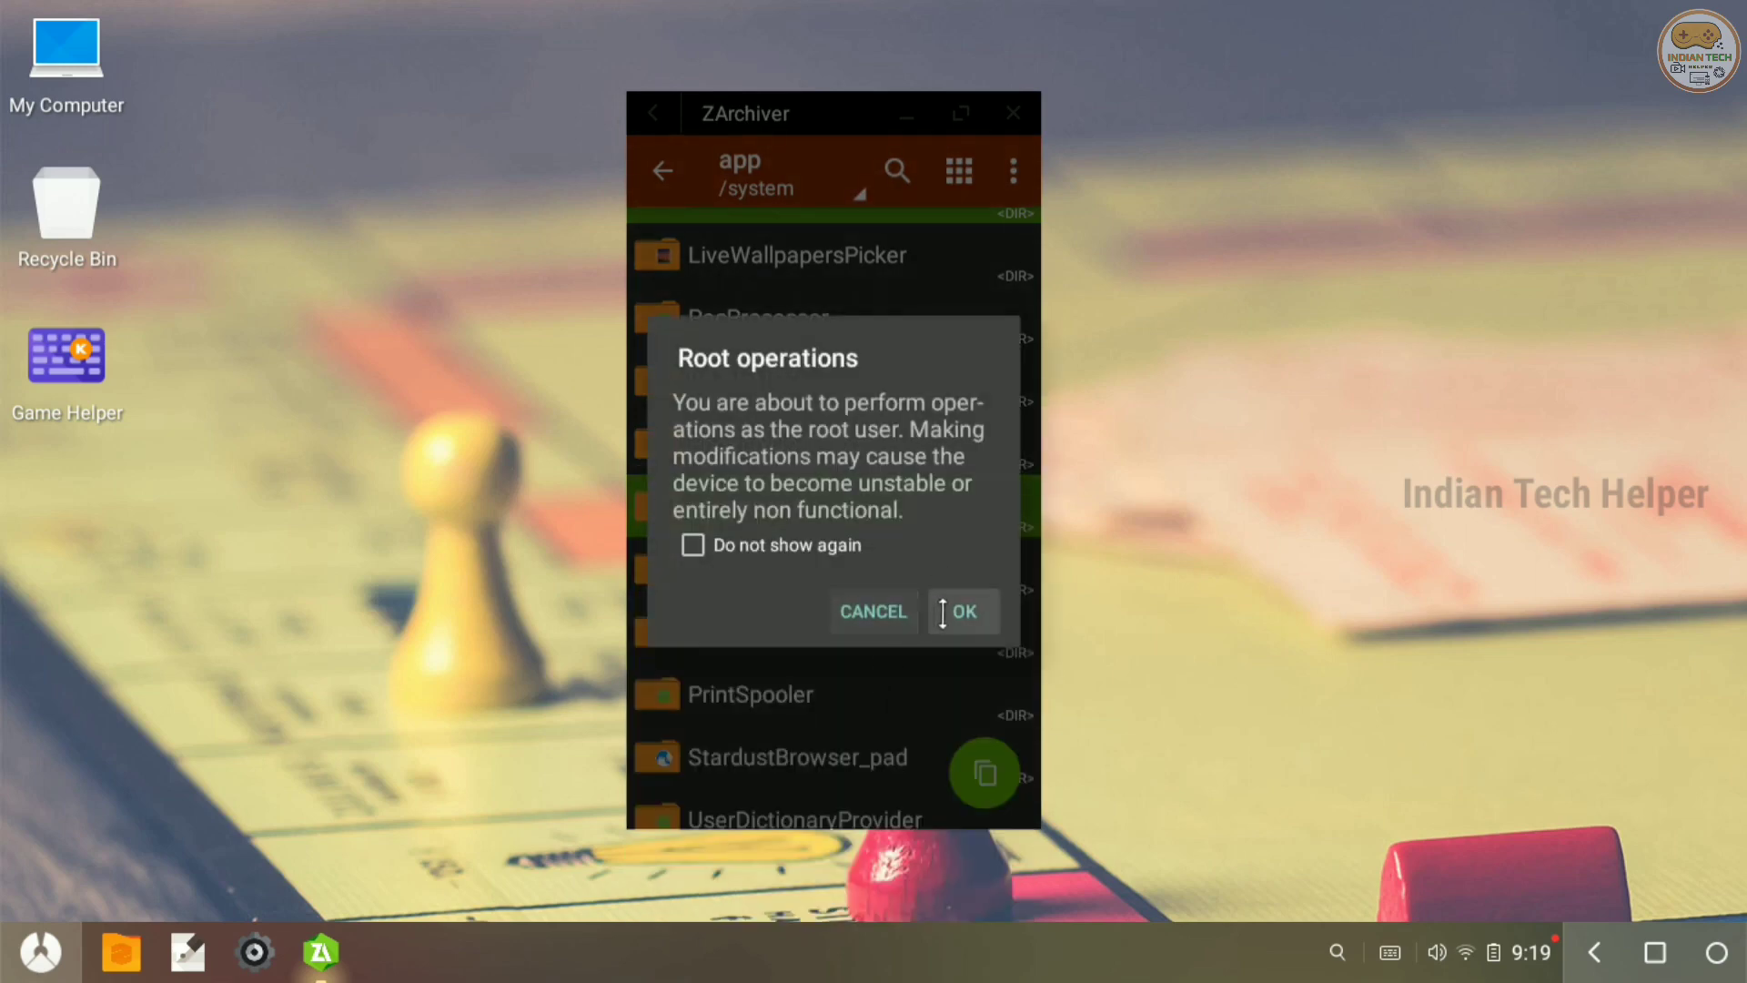
click(809, 550)
click(963, 612)
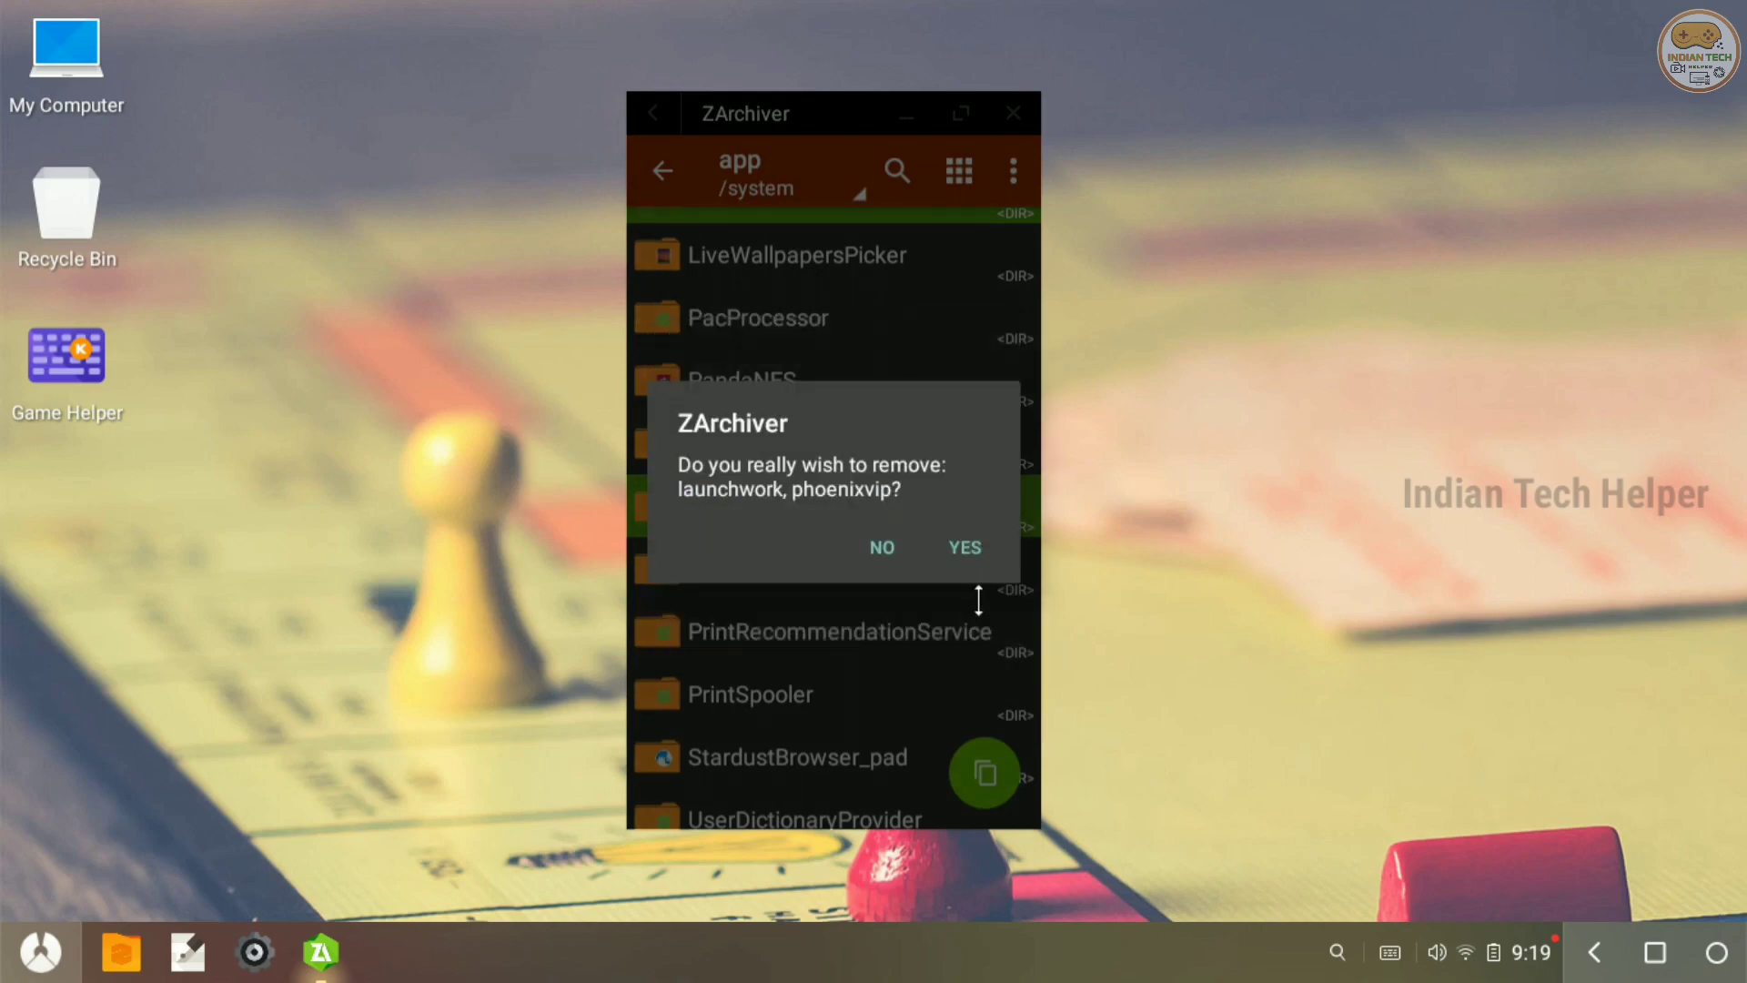
click(965, 553)
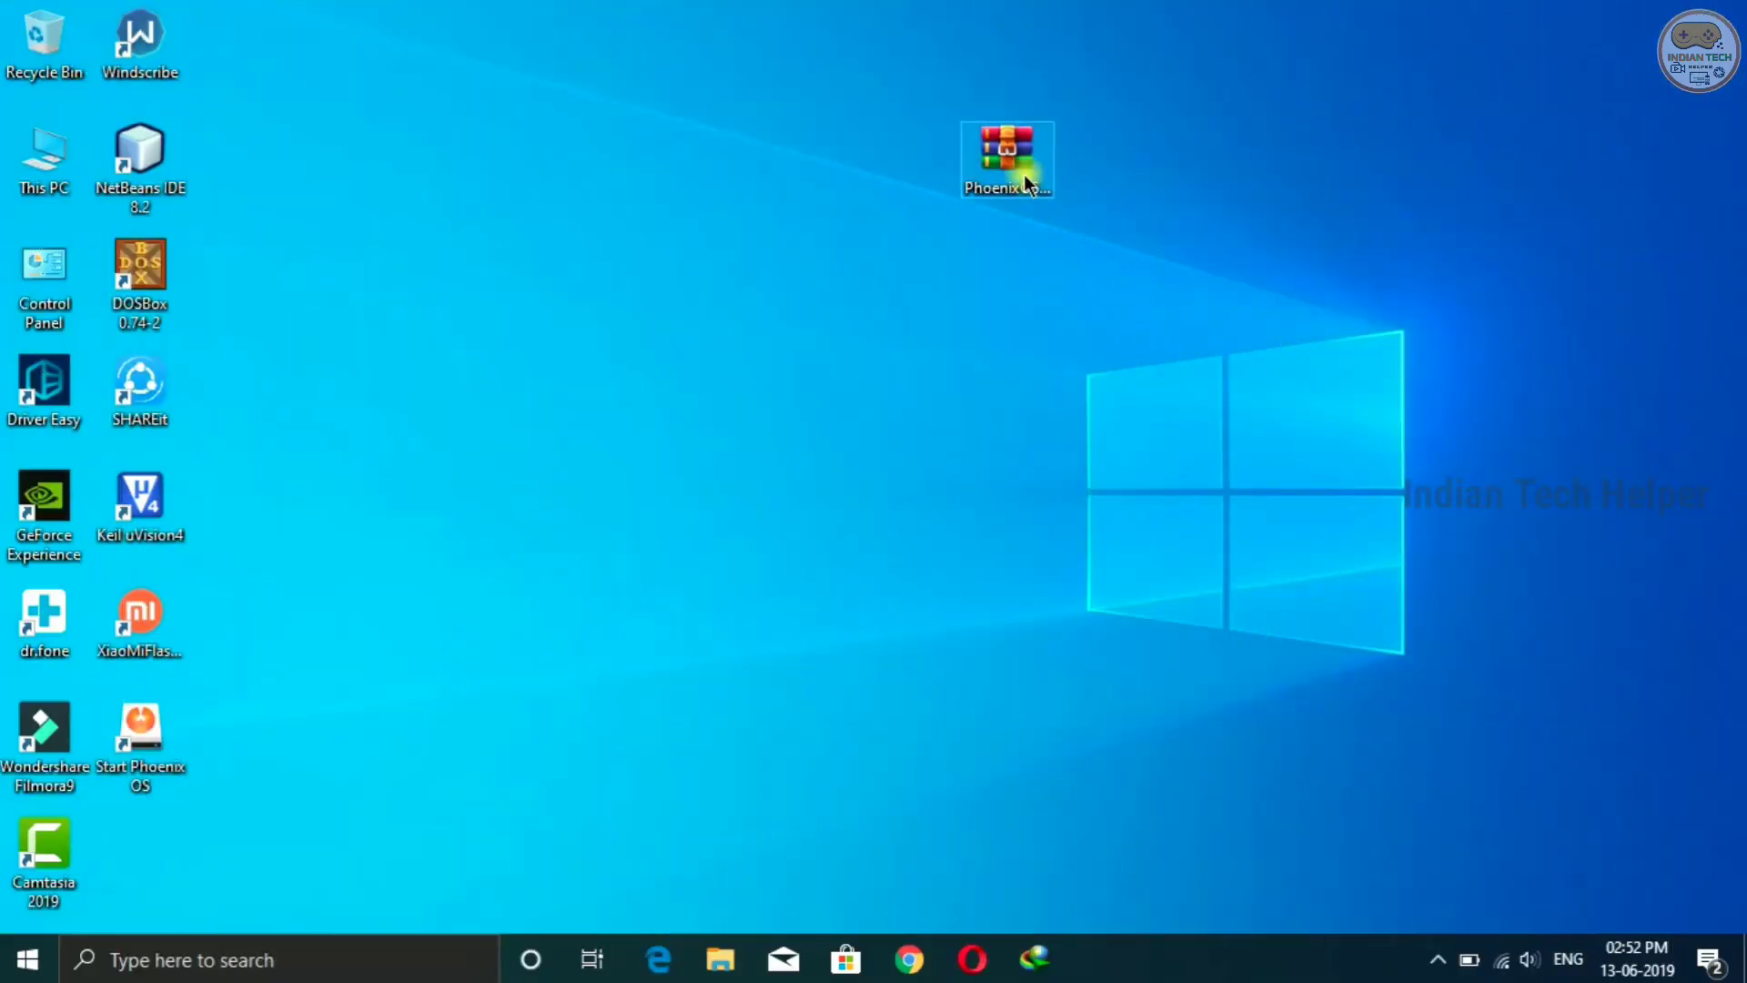
Step: Switch to the Windows desktop and check the file size in the properties of PhoenixOSVIP_Ads_Remove_(IndianTechHelper).zip
click(1026, 175)
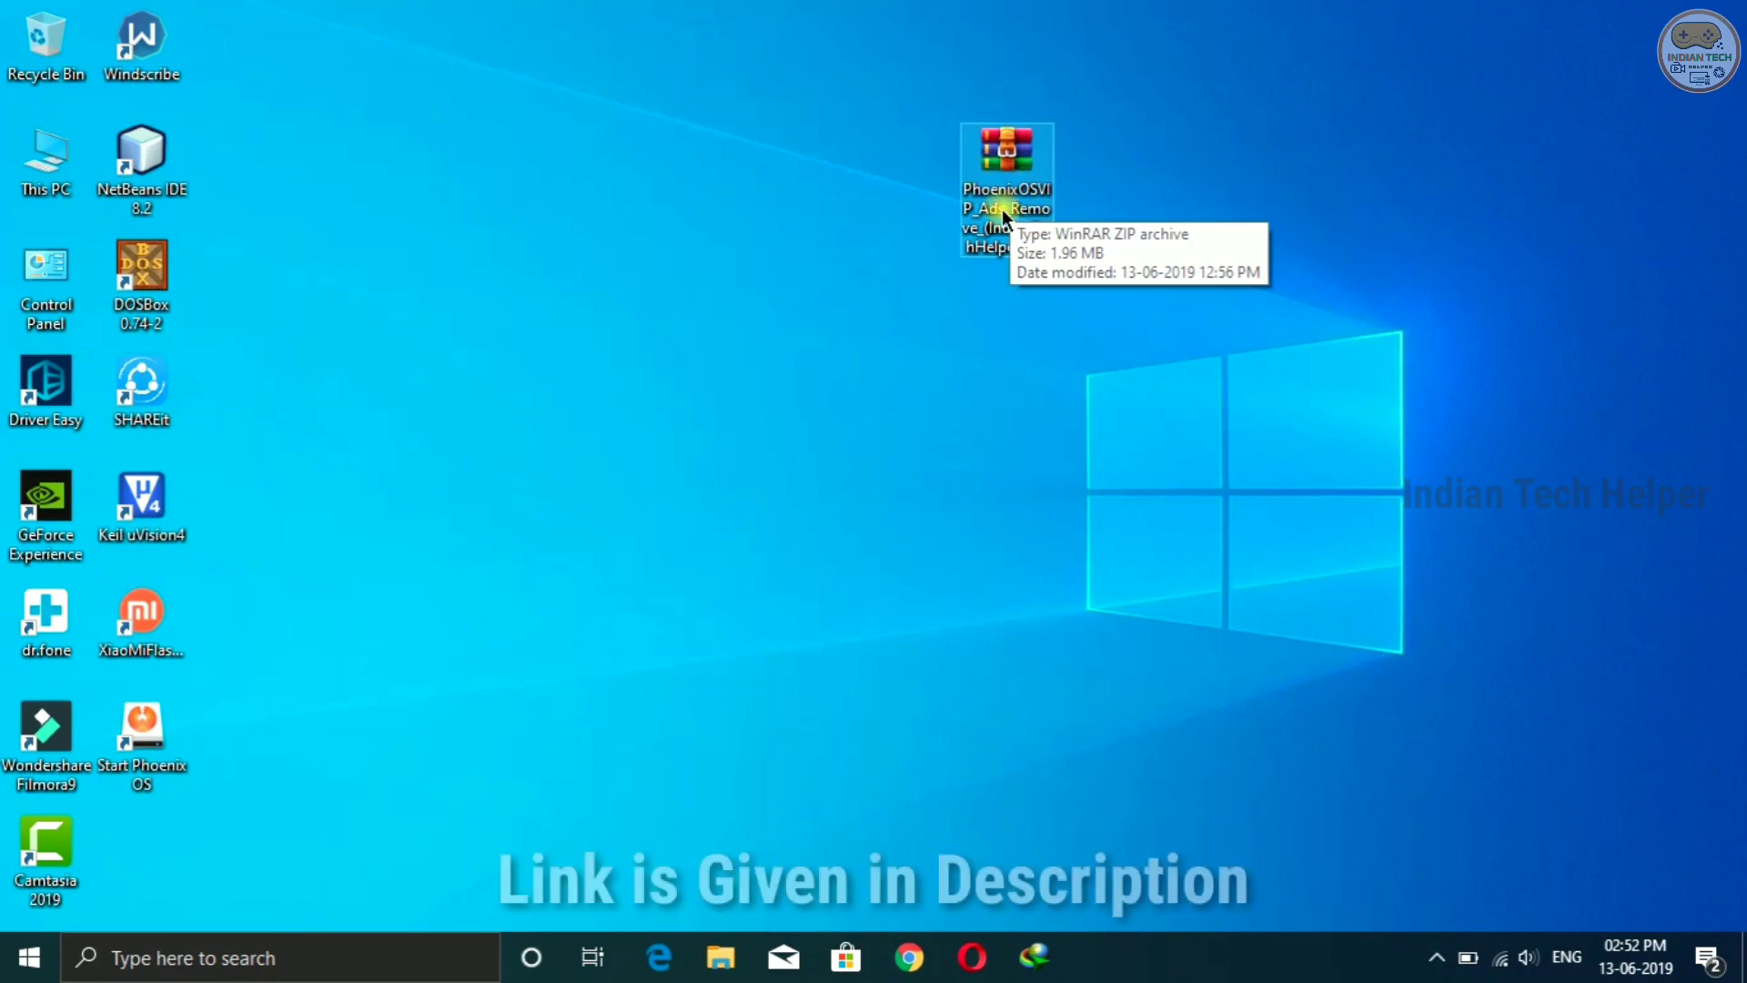
right_click(1030, 198)
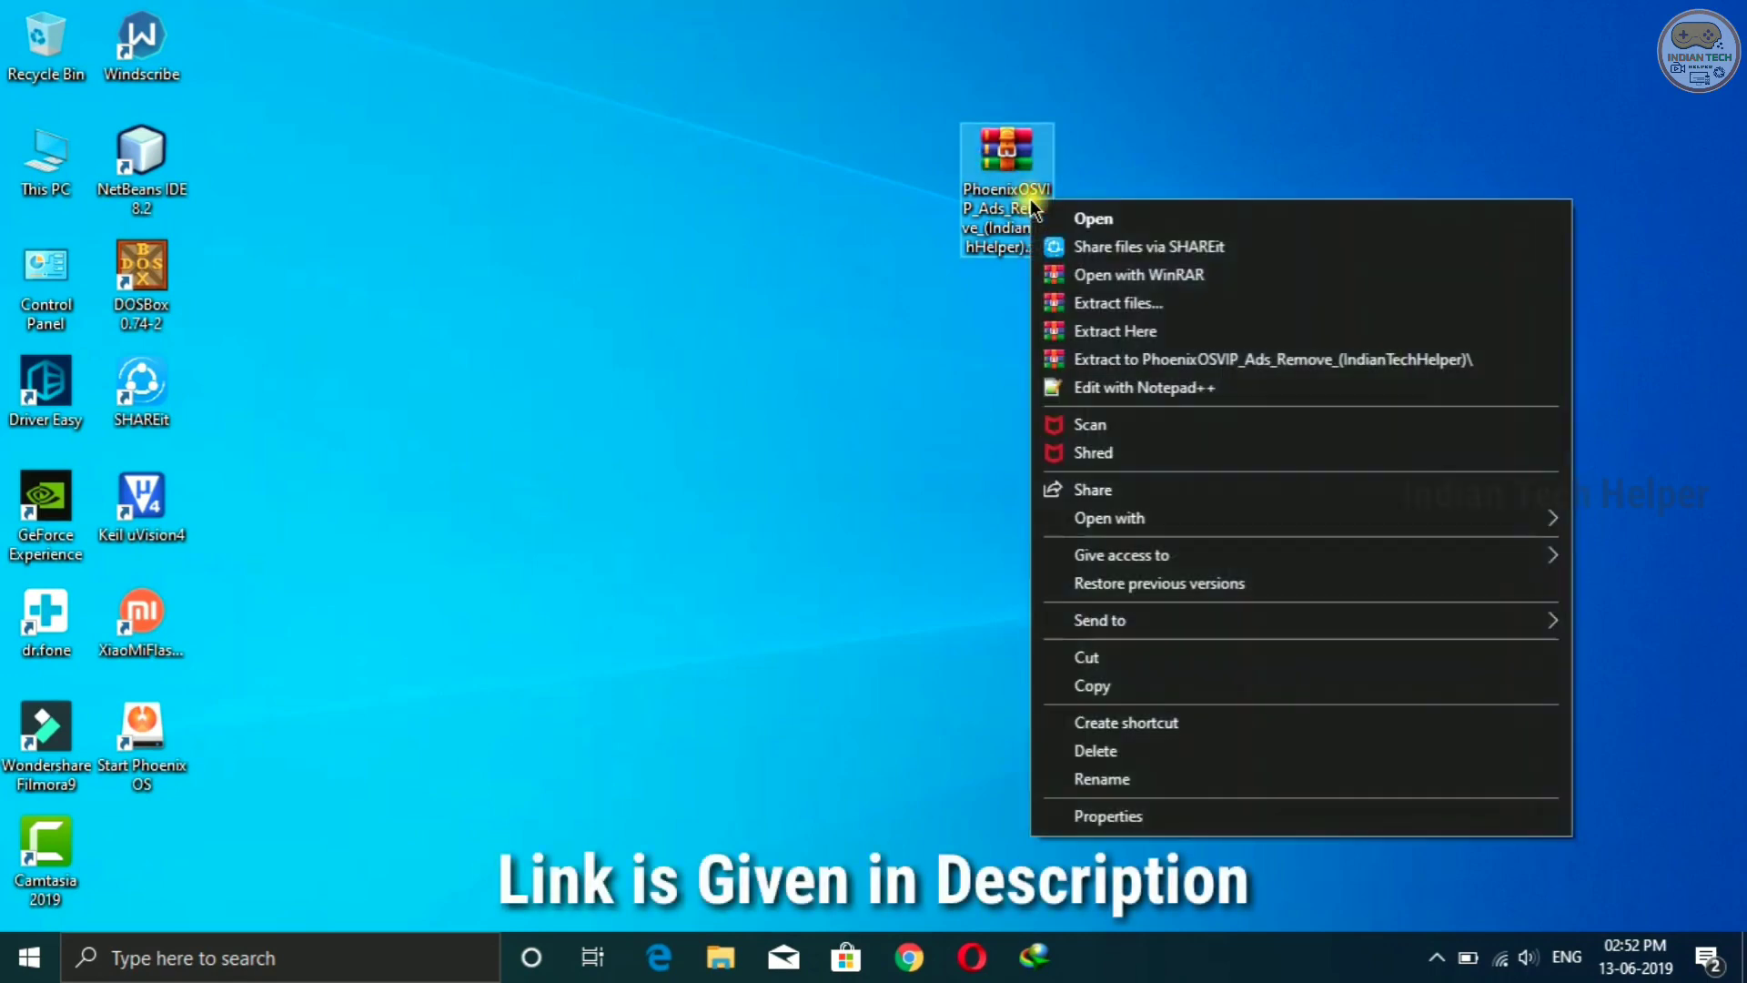
click(1077, 812)
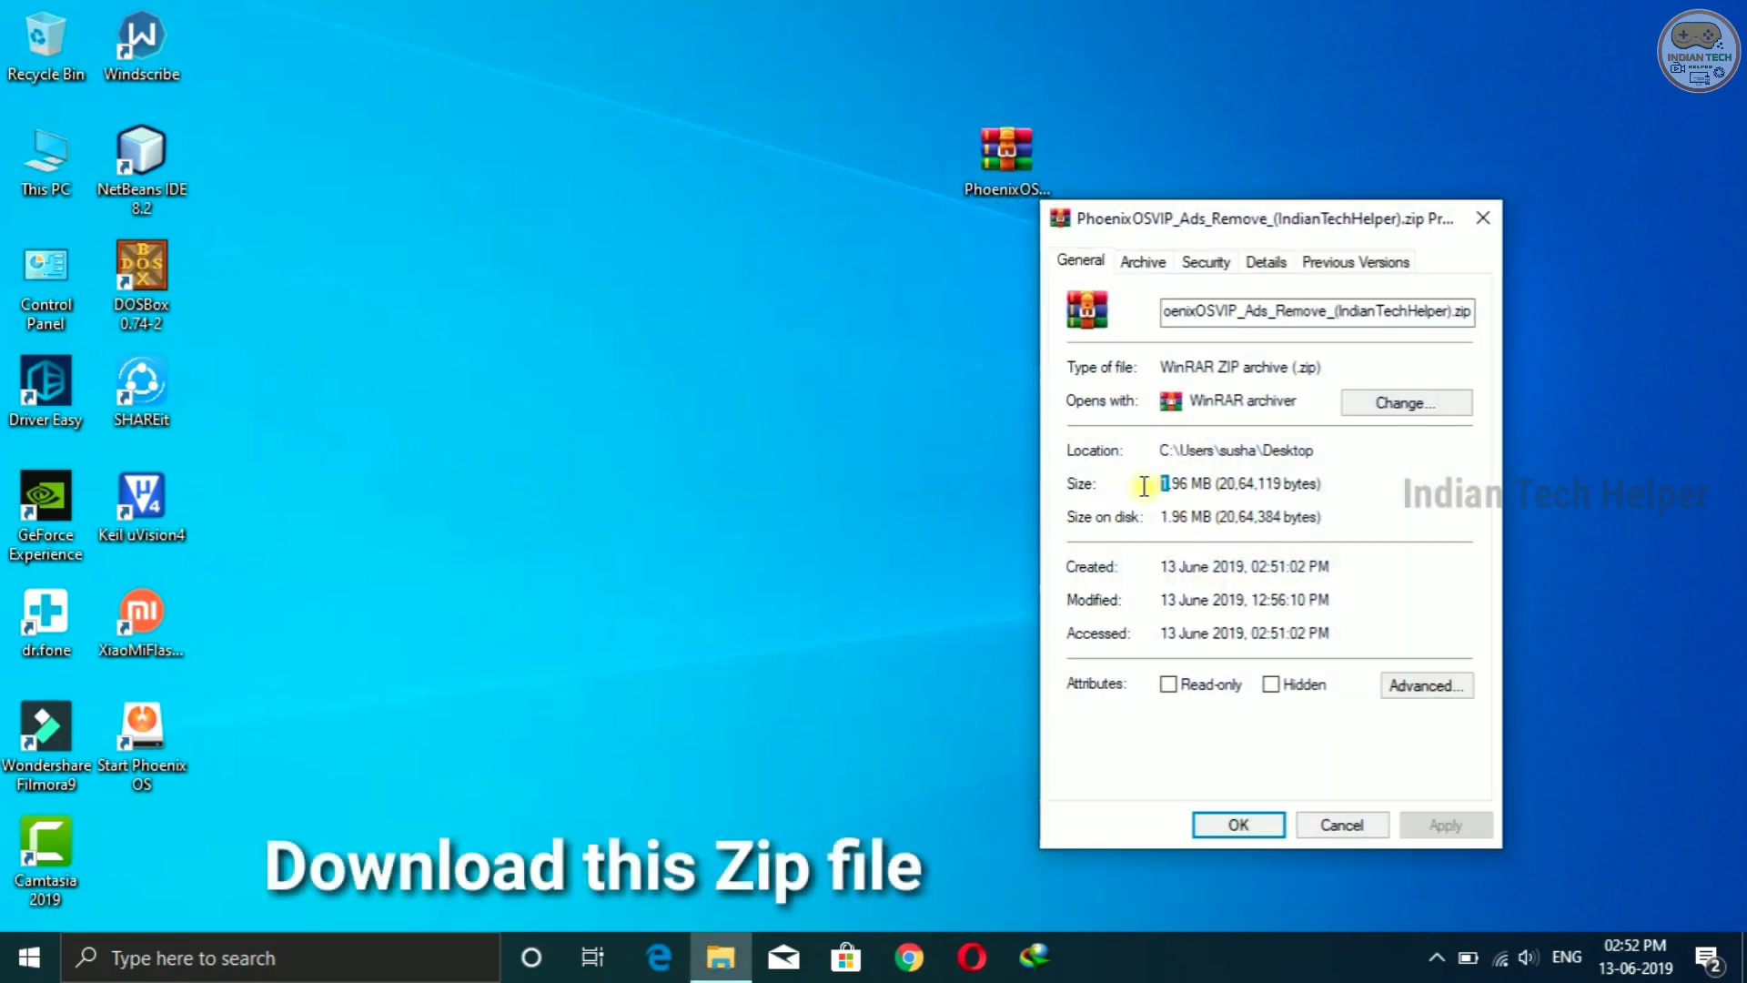
double_click(1172, 515)
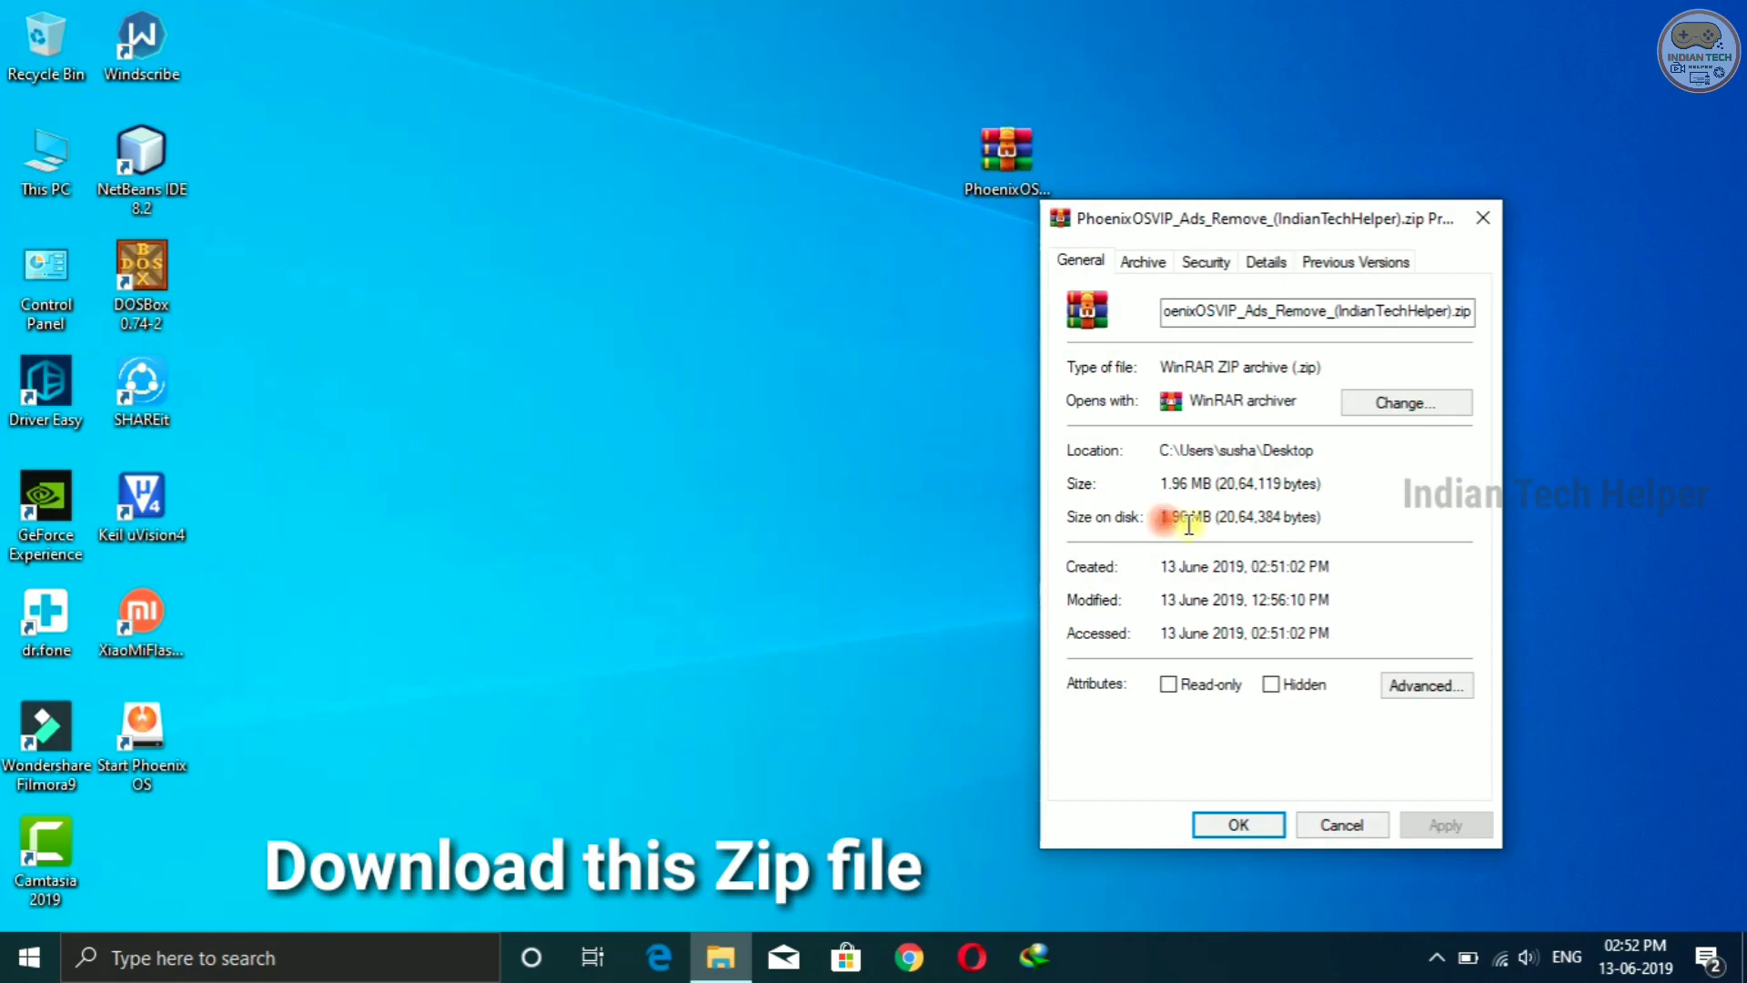
click(1336, 823)
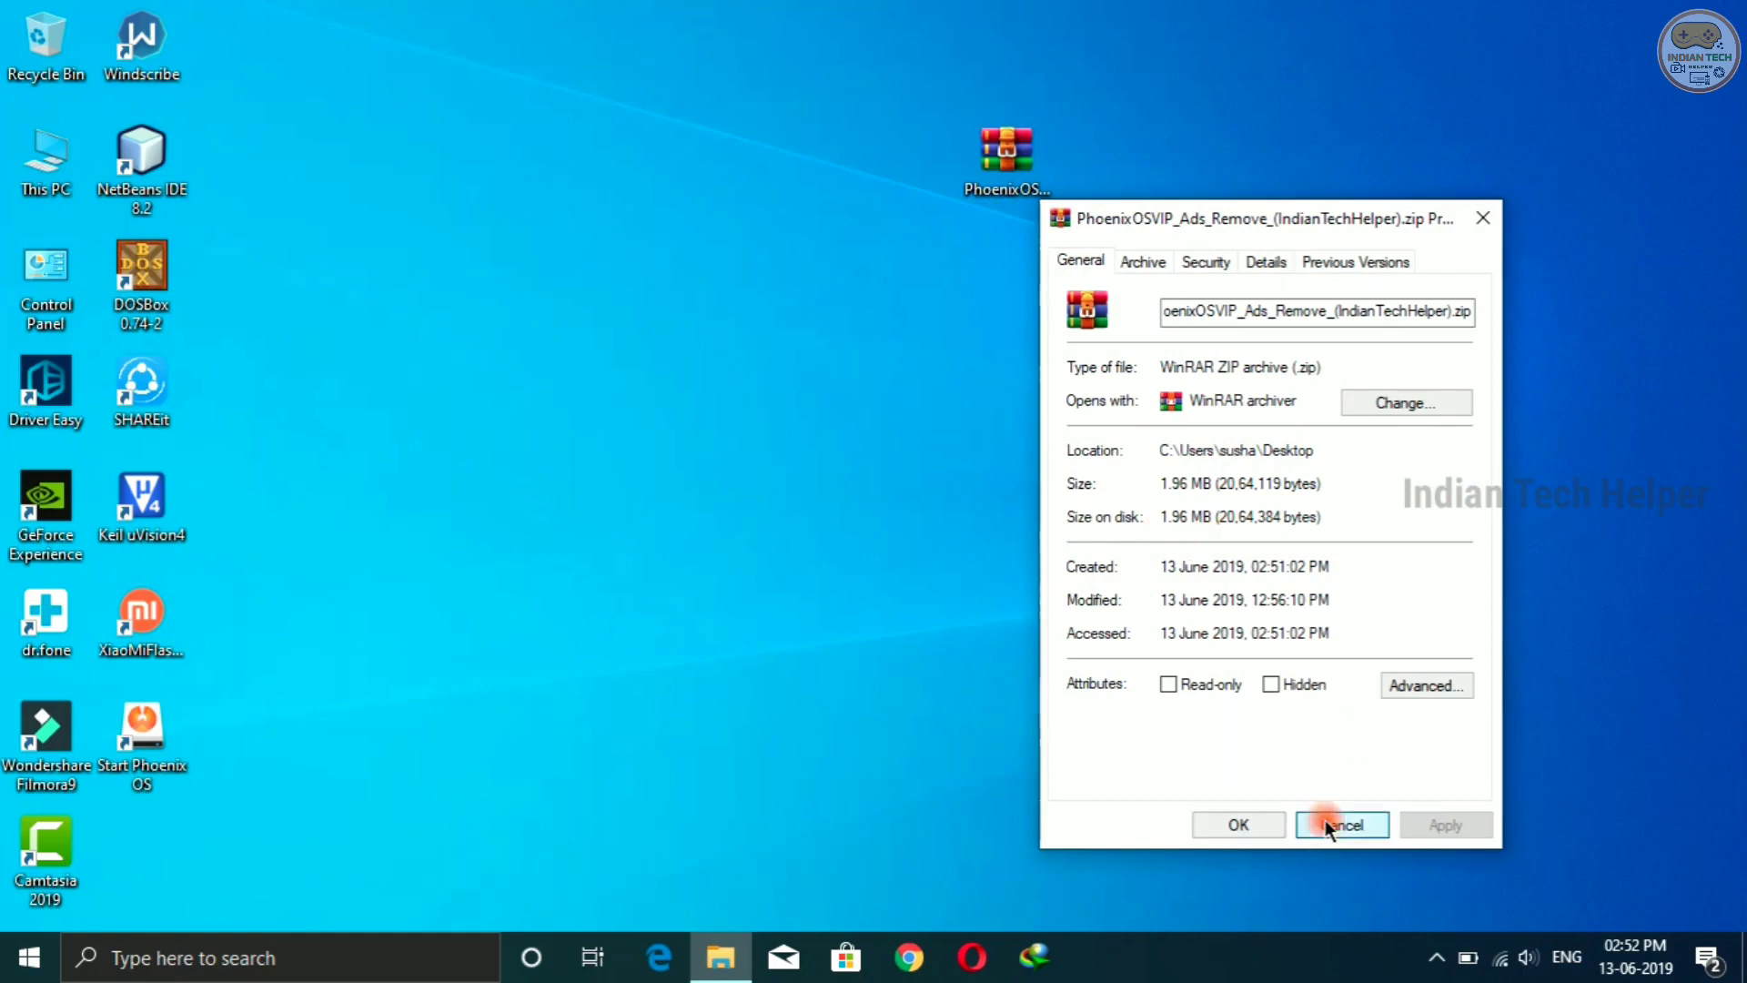
Step: Extract the PhoenixOSVIP_Ads_Remove ZIP directly onto the desktop and place the extracted ramdisk.img beside the archive
click(1014, 161)
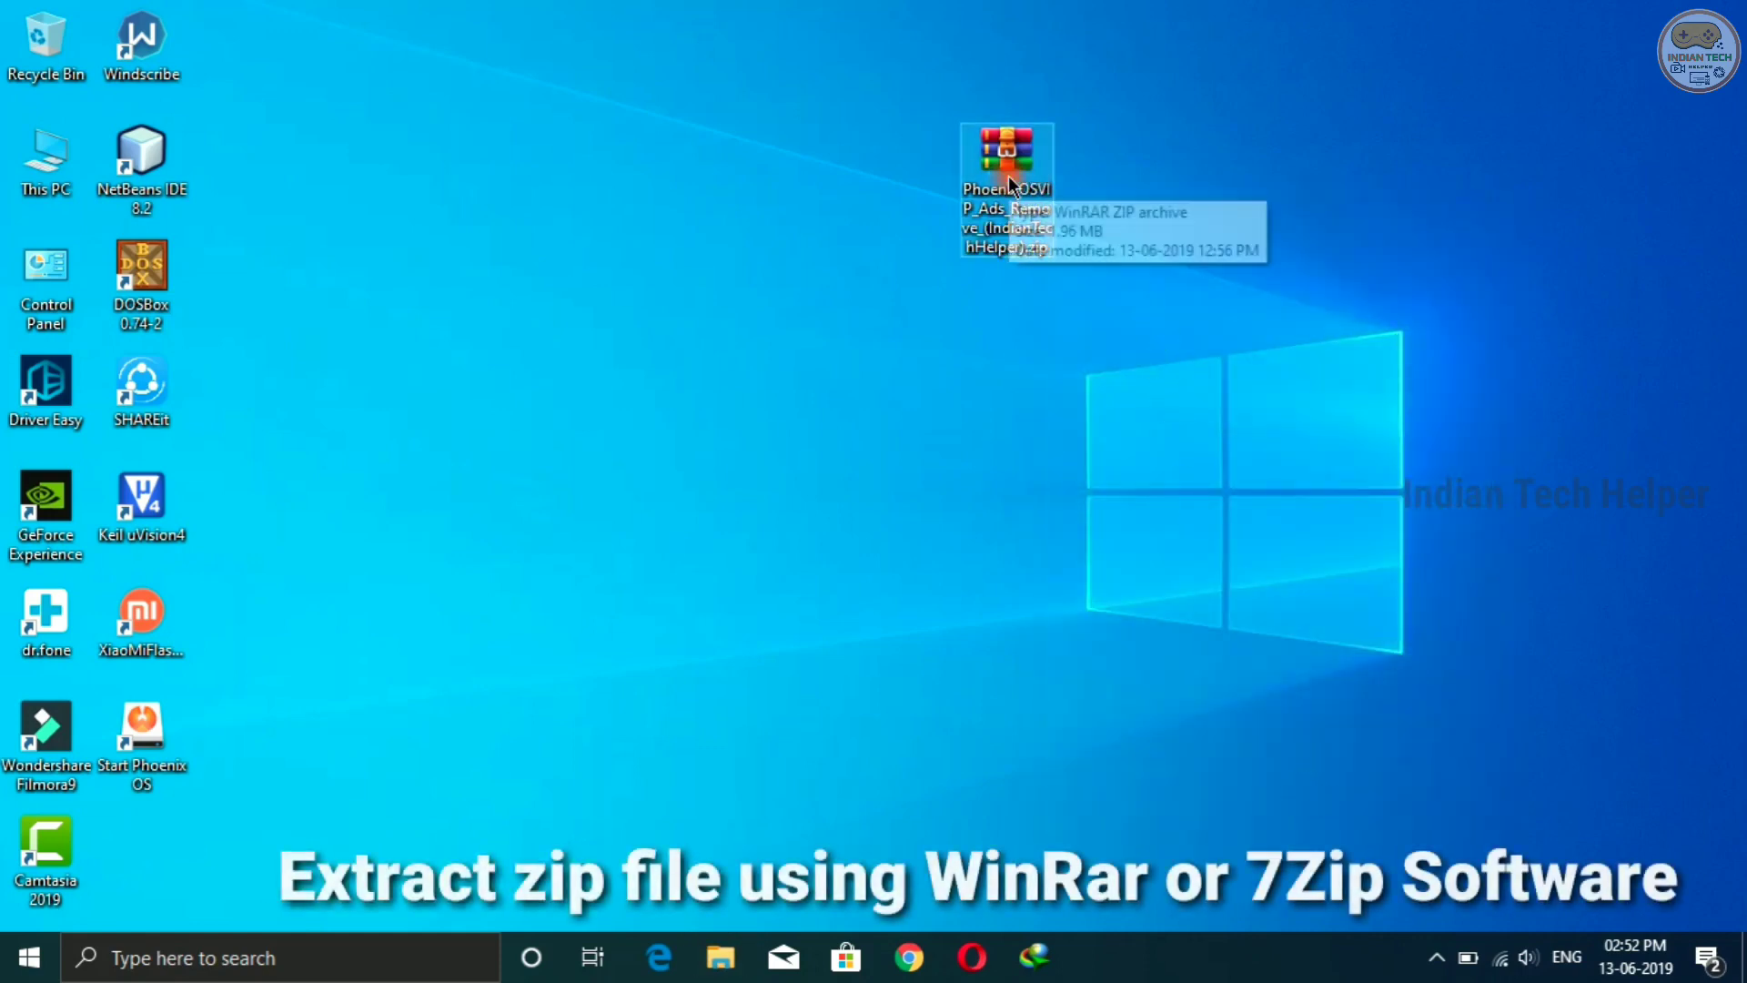
right_click(1008, 176)
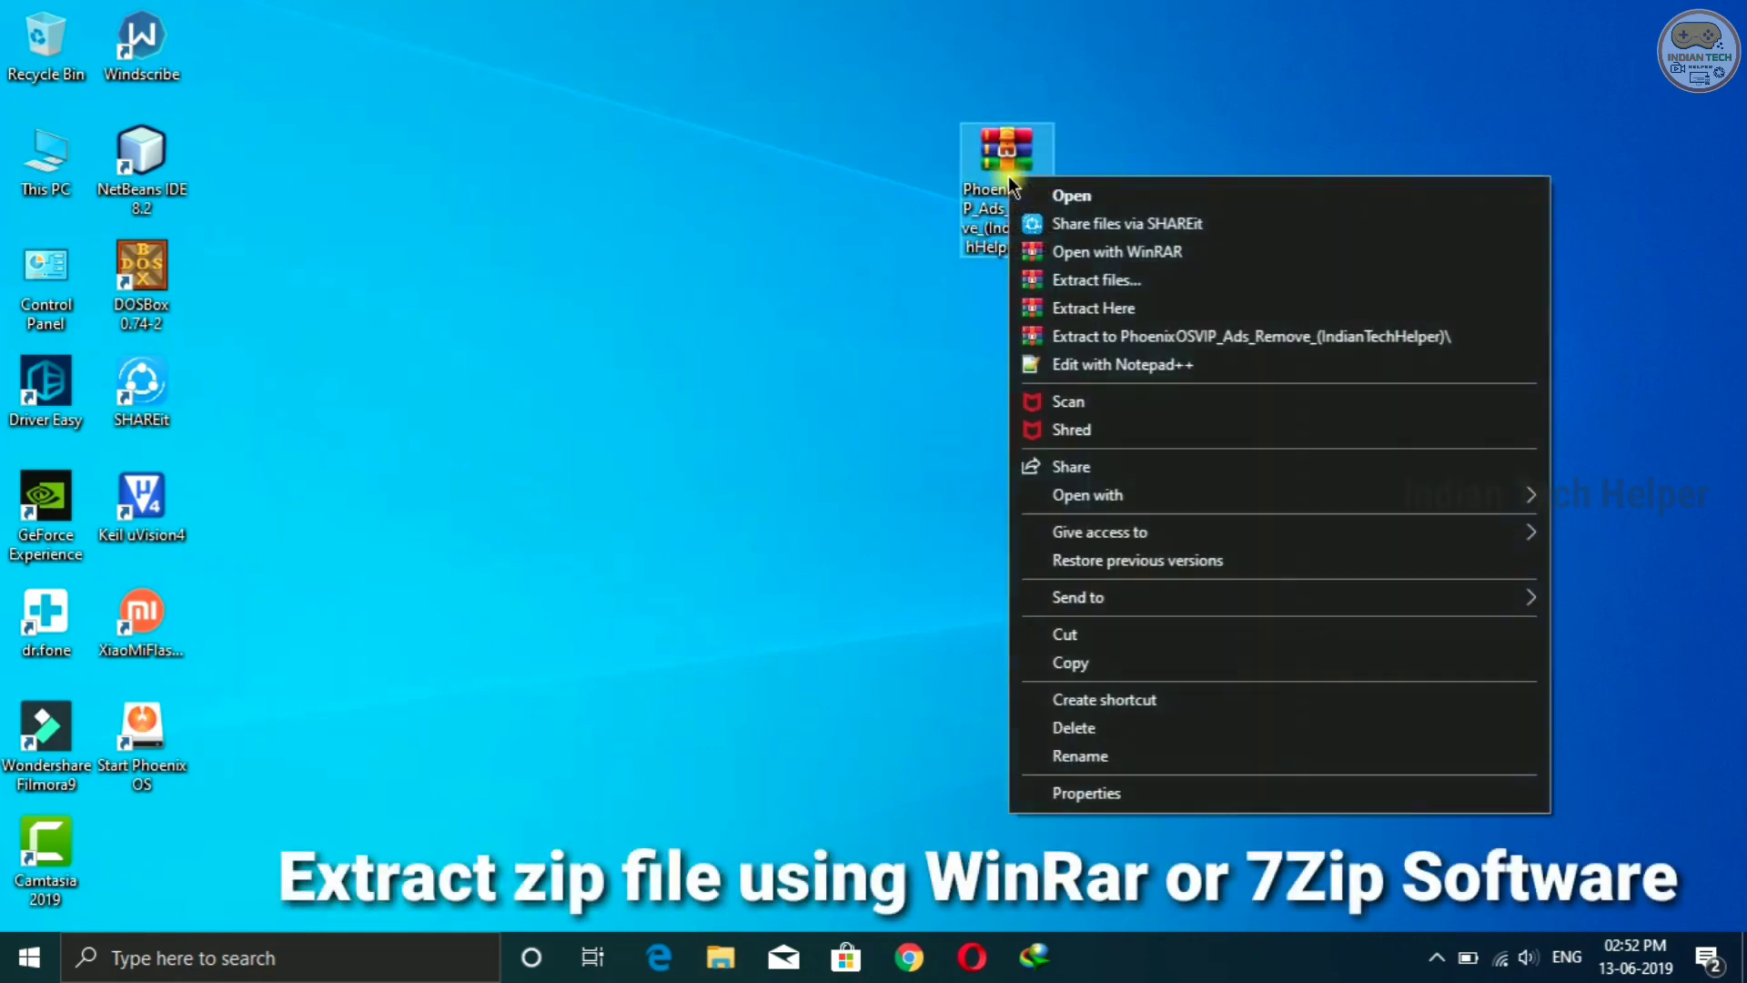
click(1078, 308)
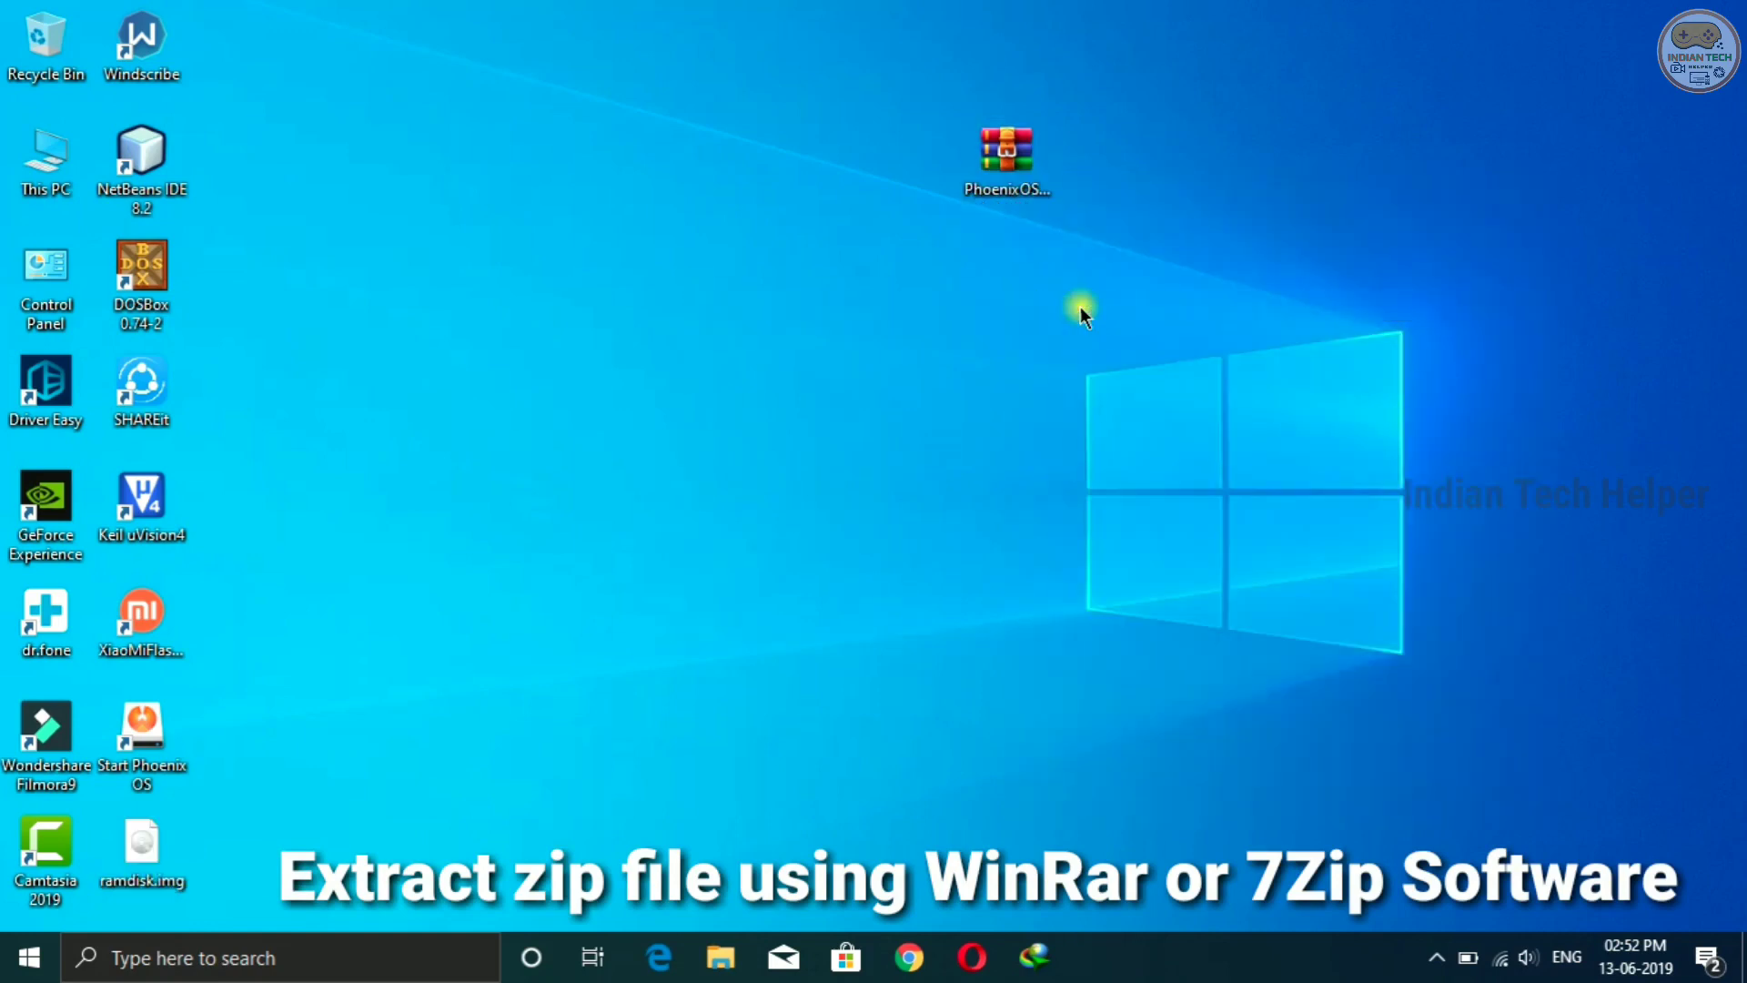
right_click(1034, 318)
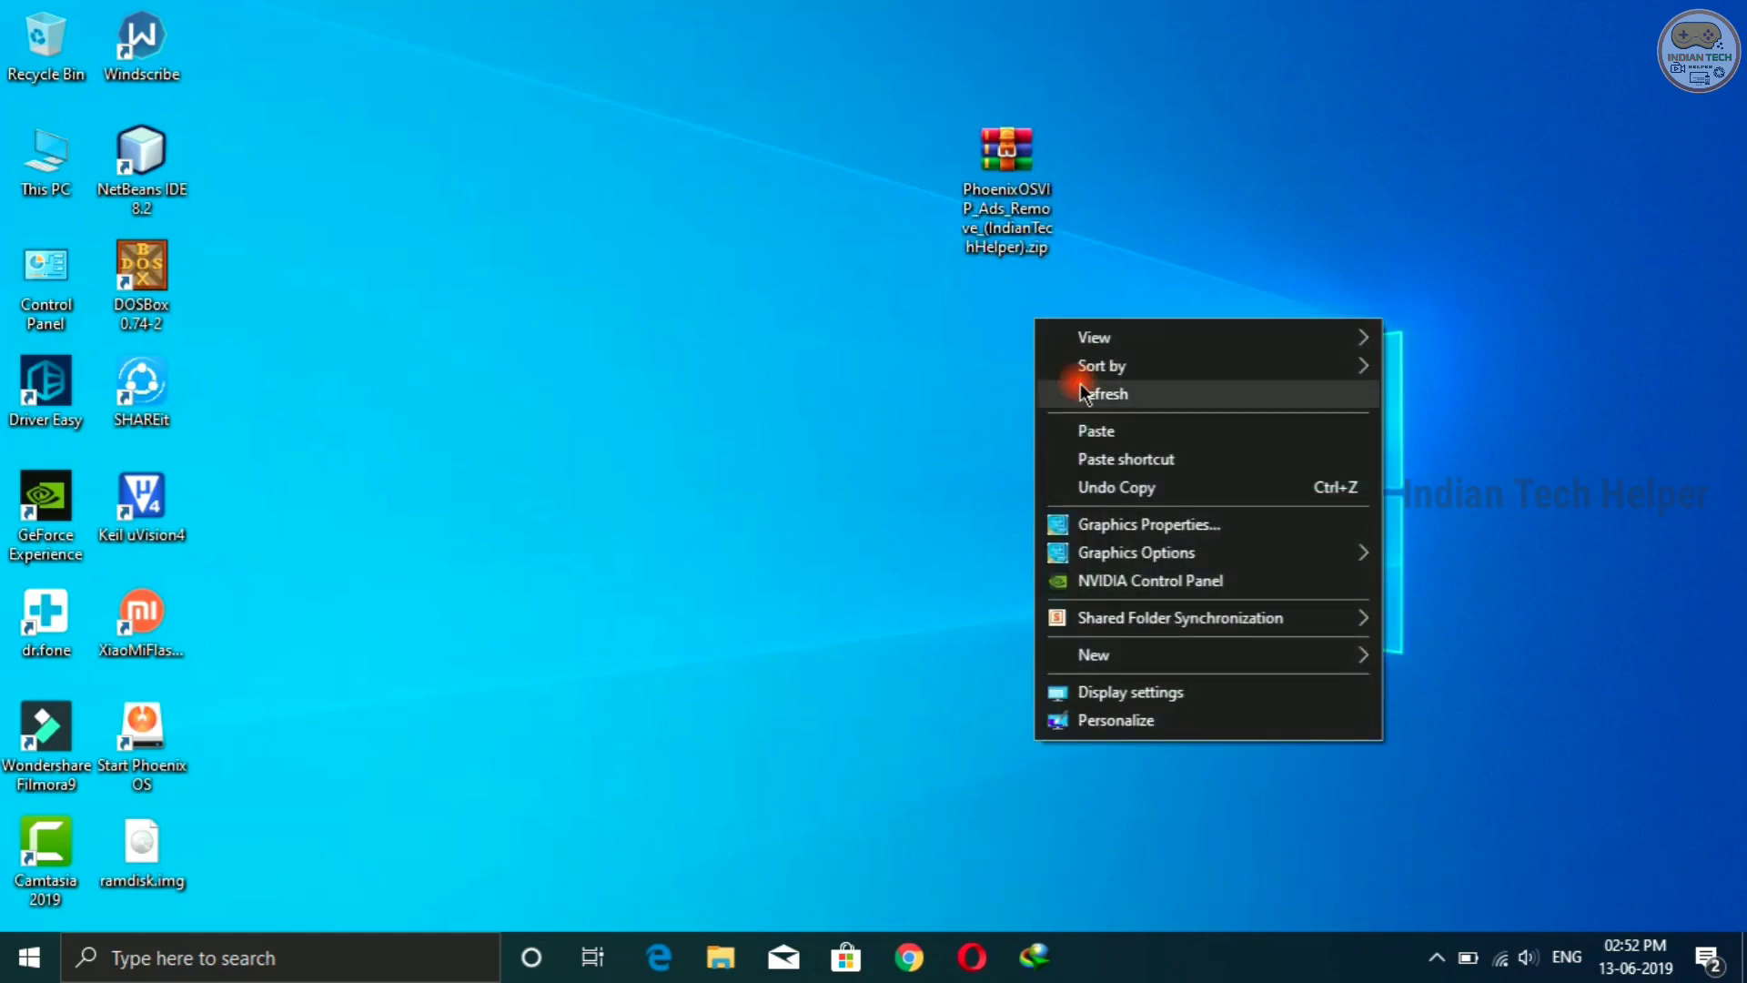
click(1076, 394)
drag(779, 386, 904, 183)
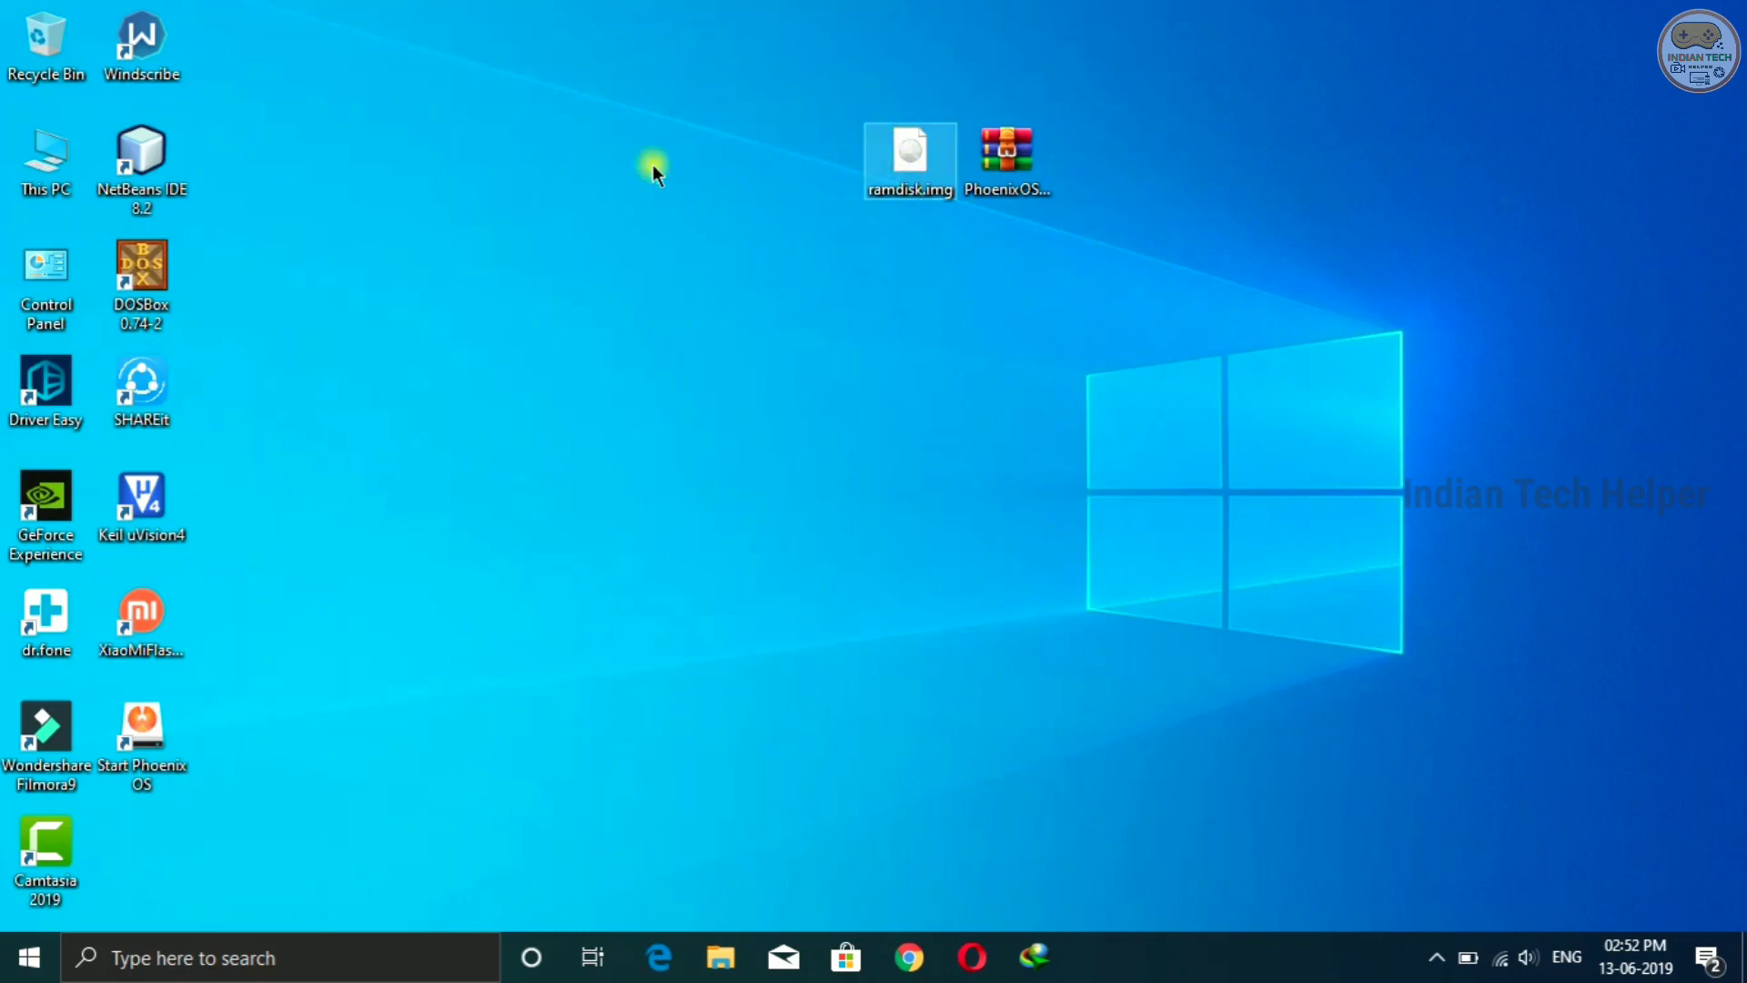
Step: Open the PhoenixOS folder on drive C: and create a new folder named backup in it
double_click(53, 159)
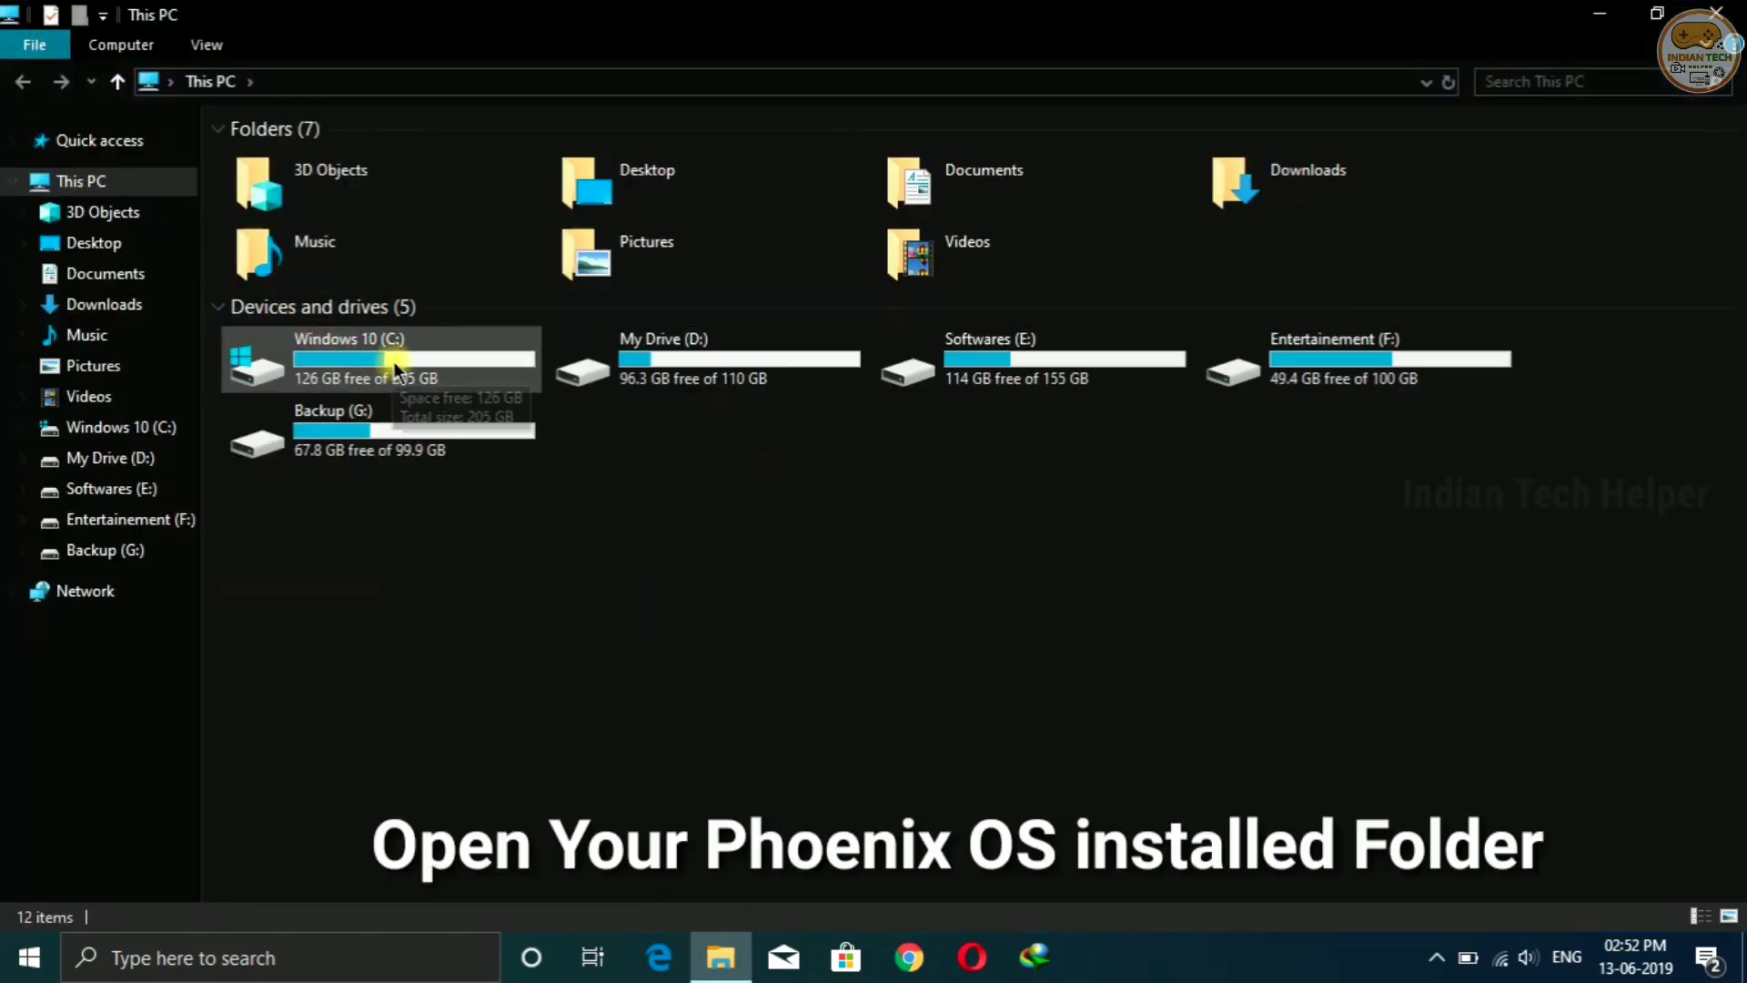
double_click(373, 357)
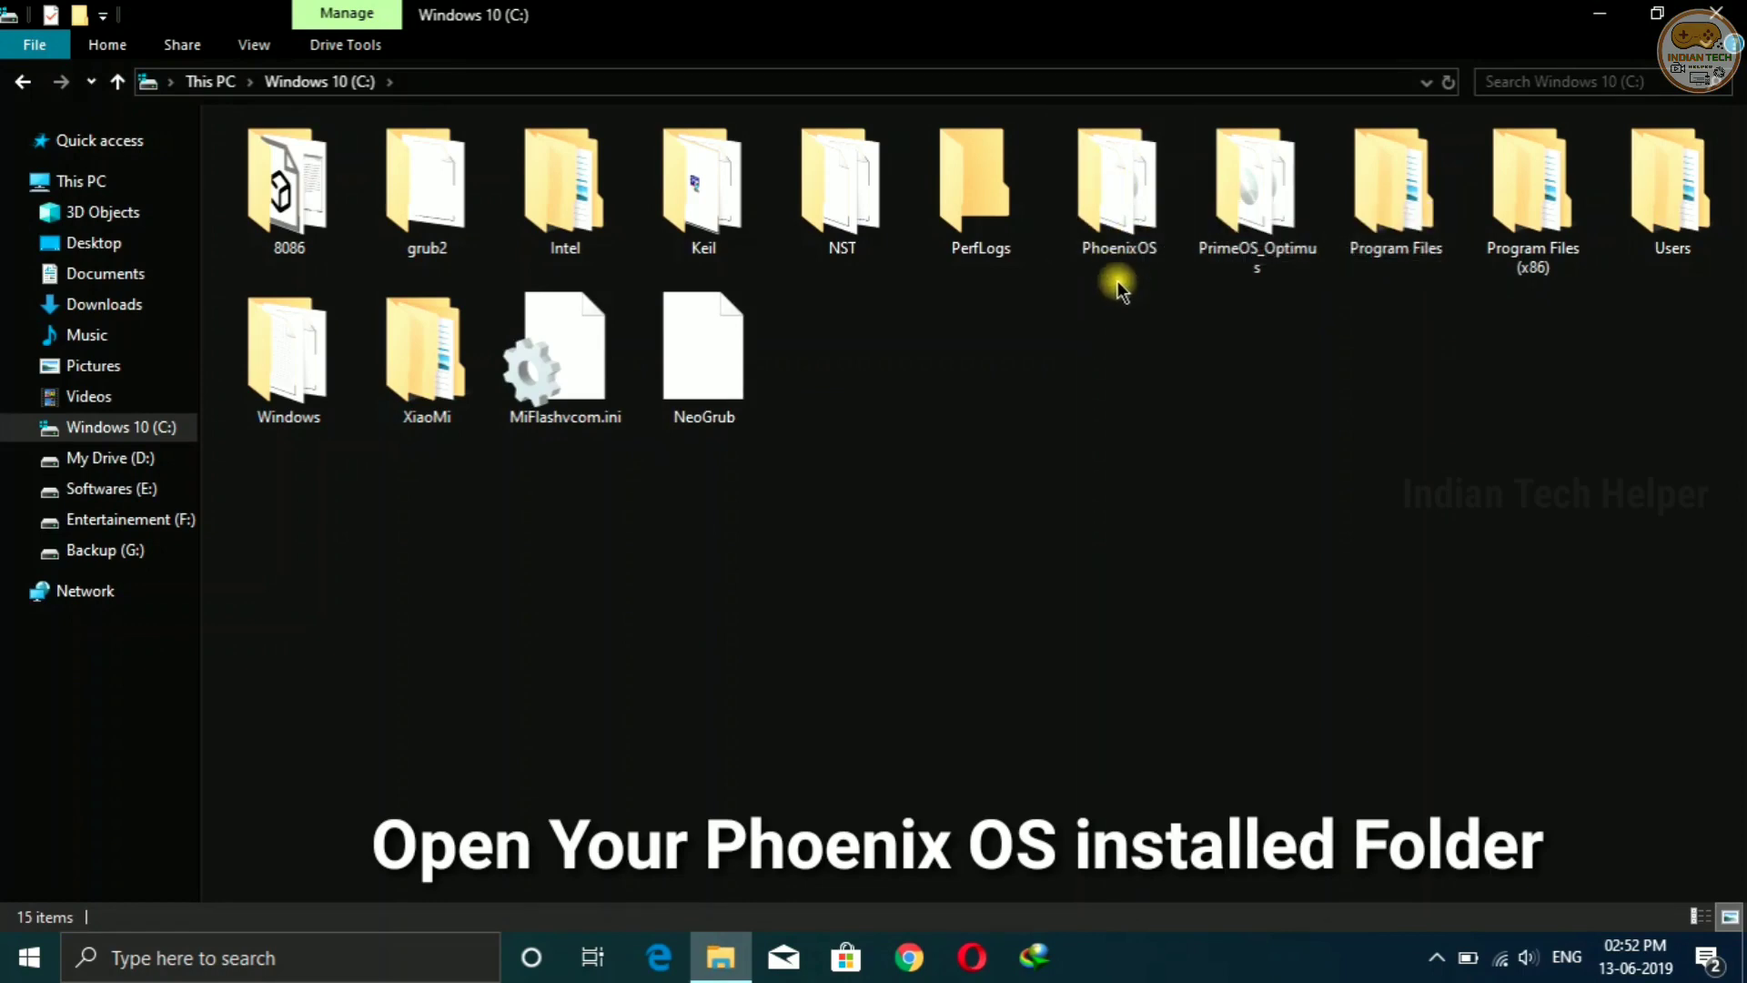
double_click(1119, 216)
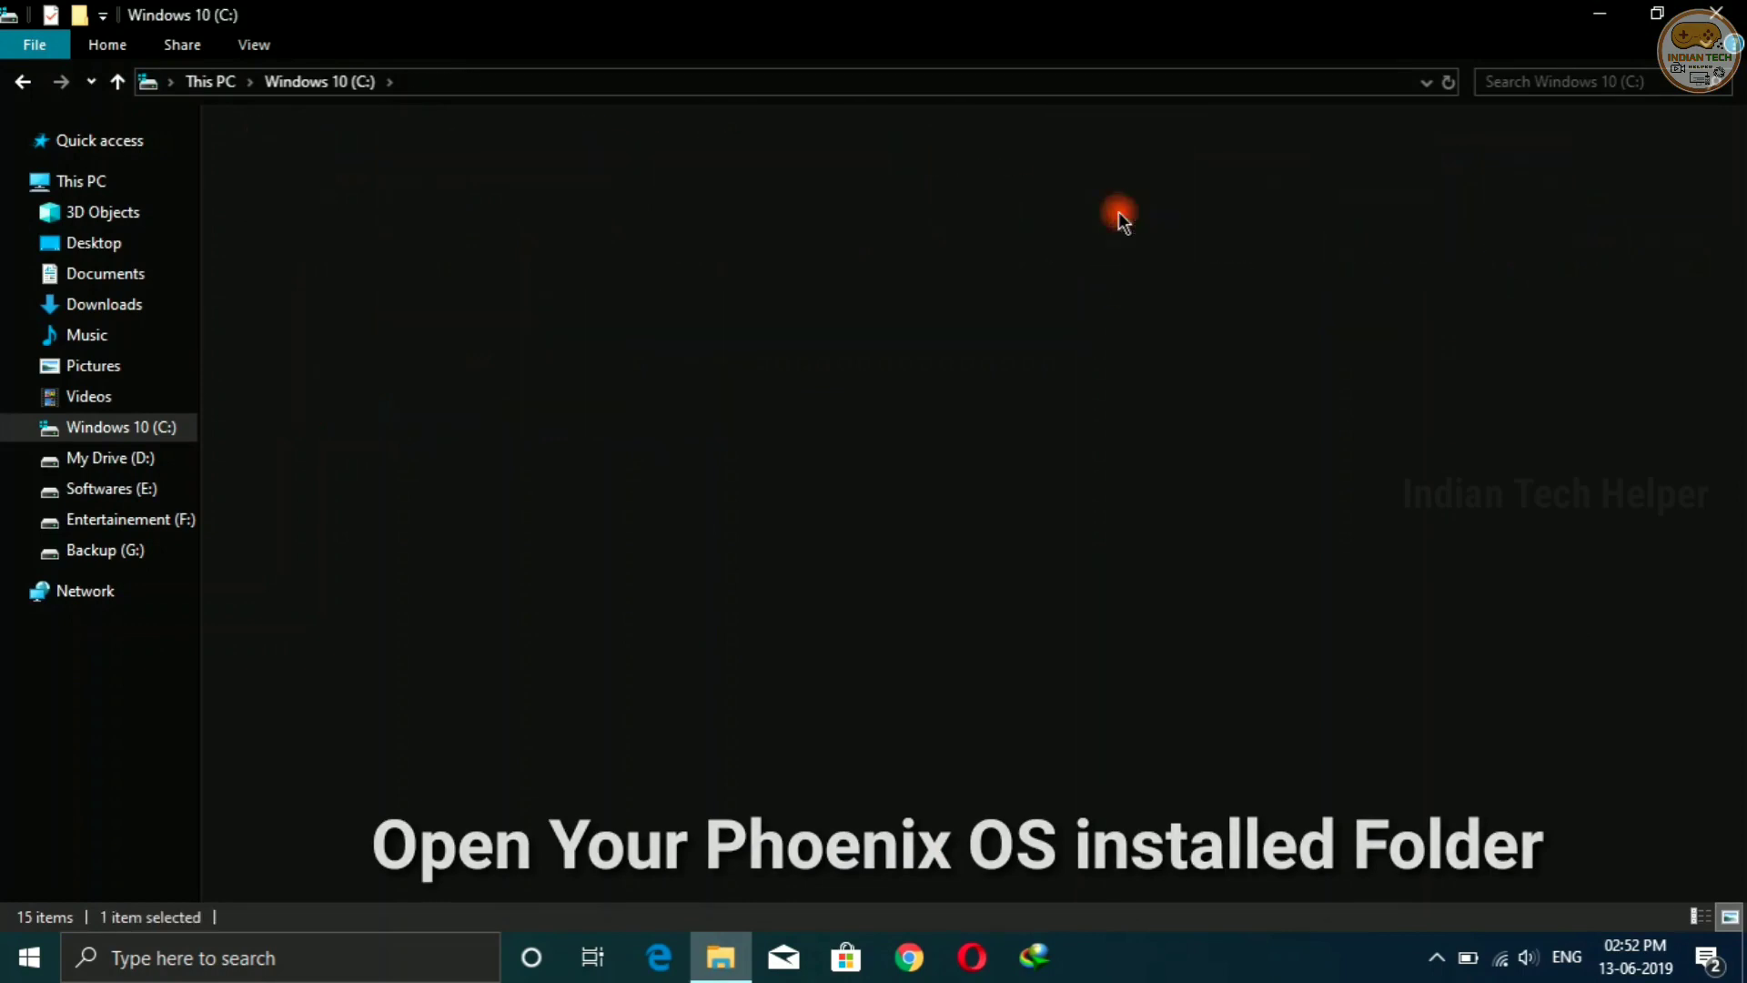
right_click(1166, 300)
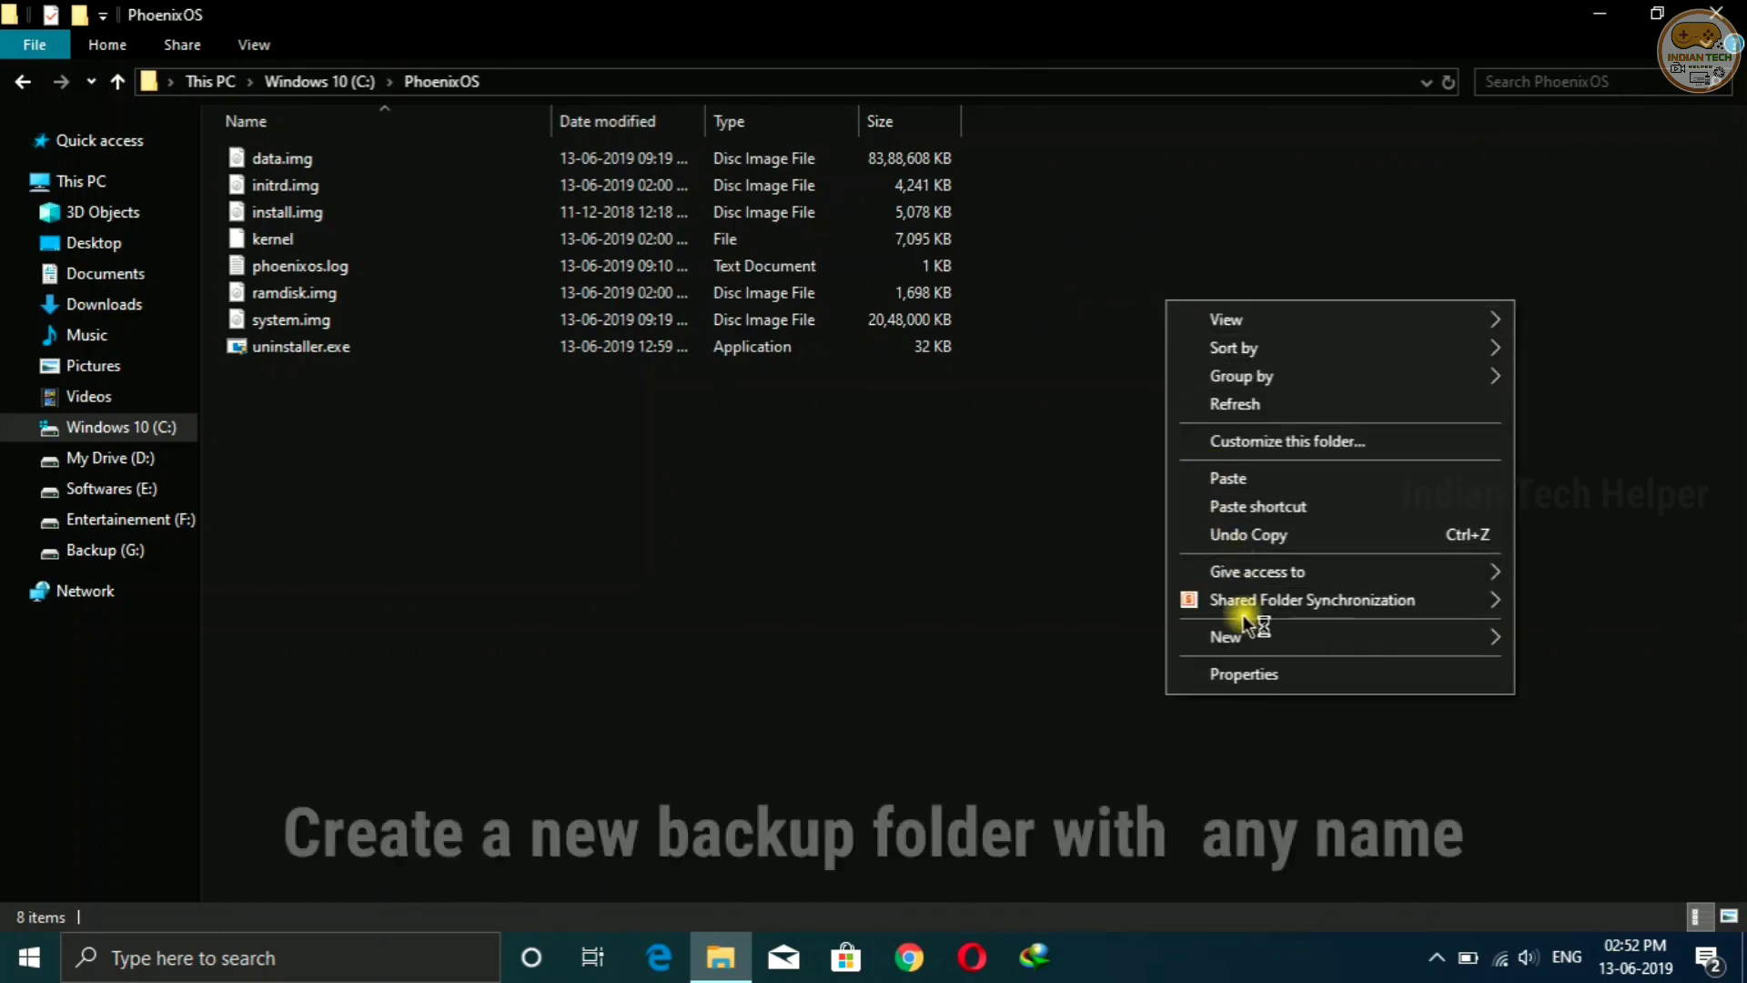
click(1138, 642)
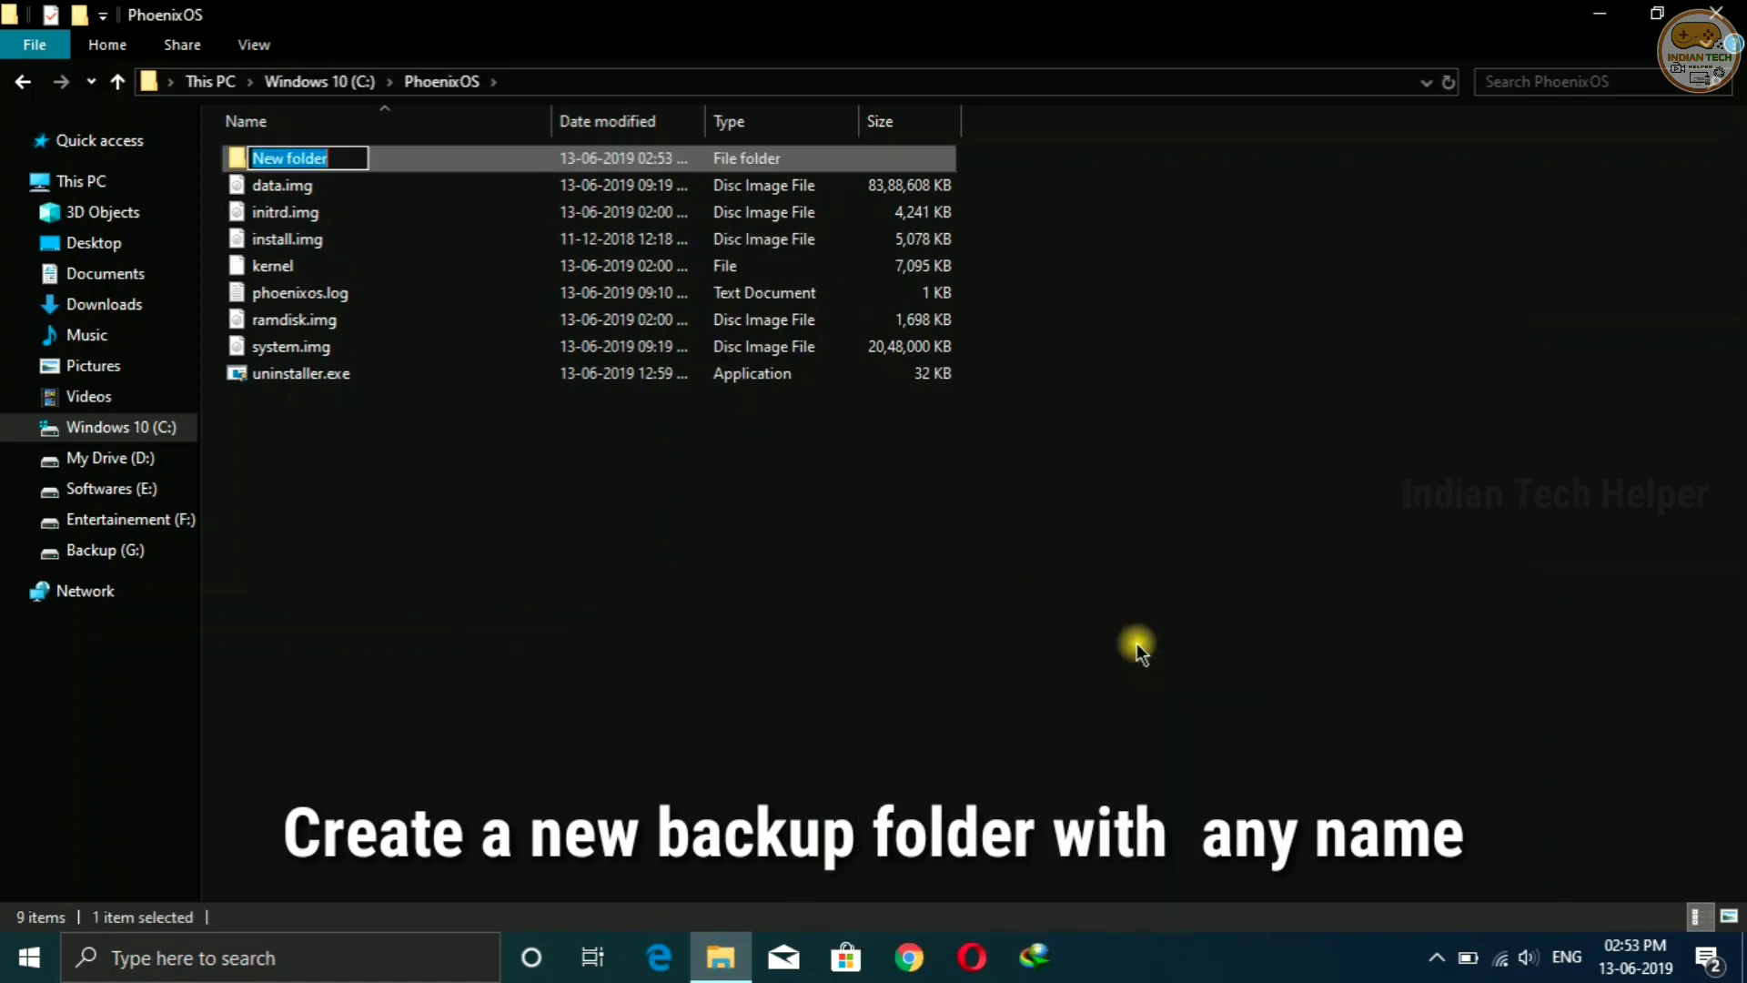
text(back)
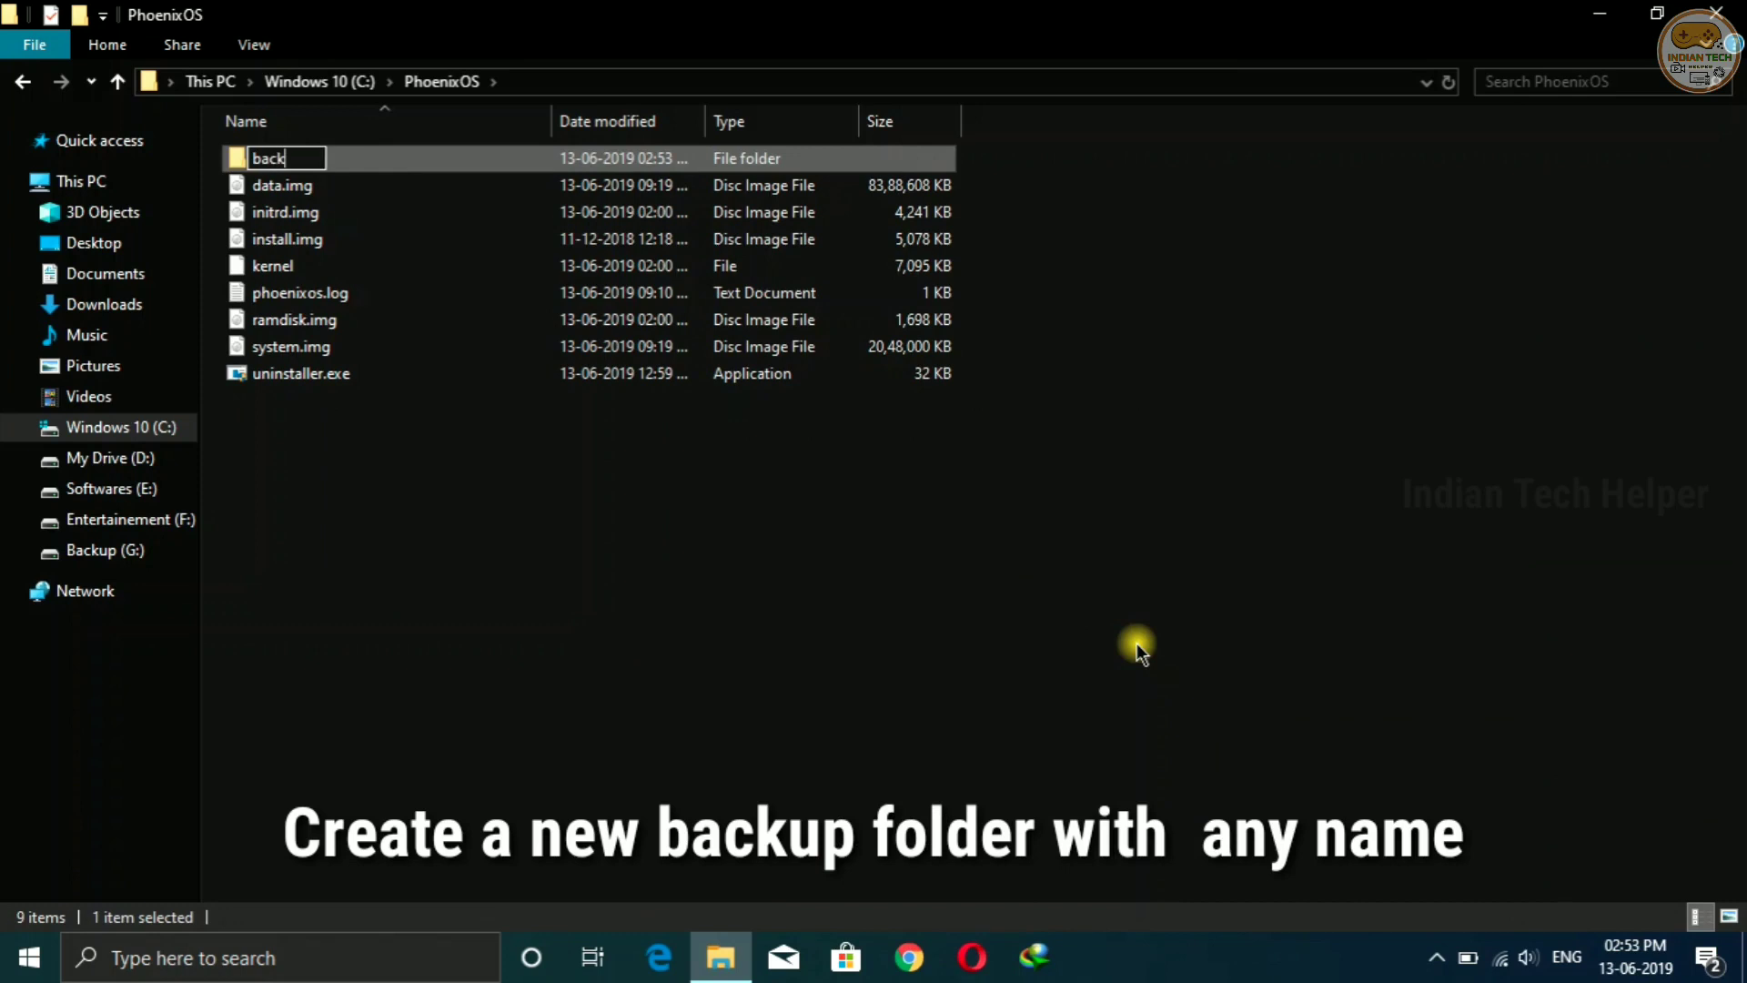
text(up)
key(Return)
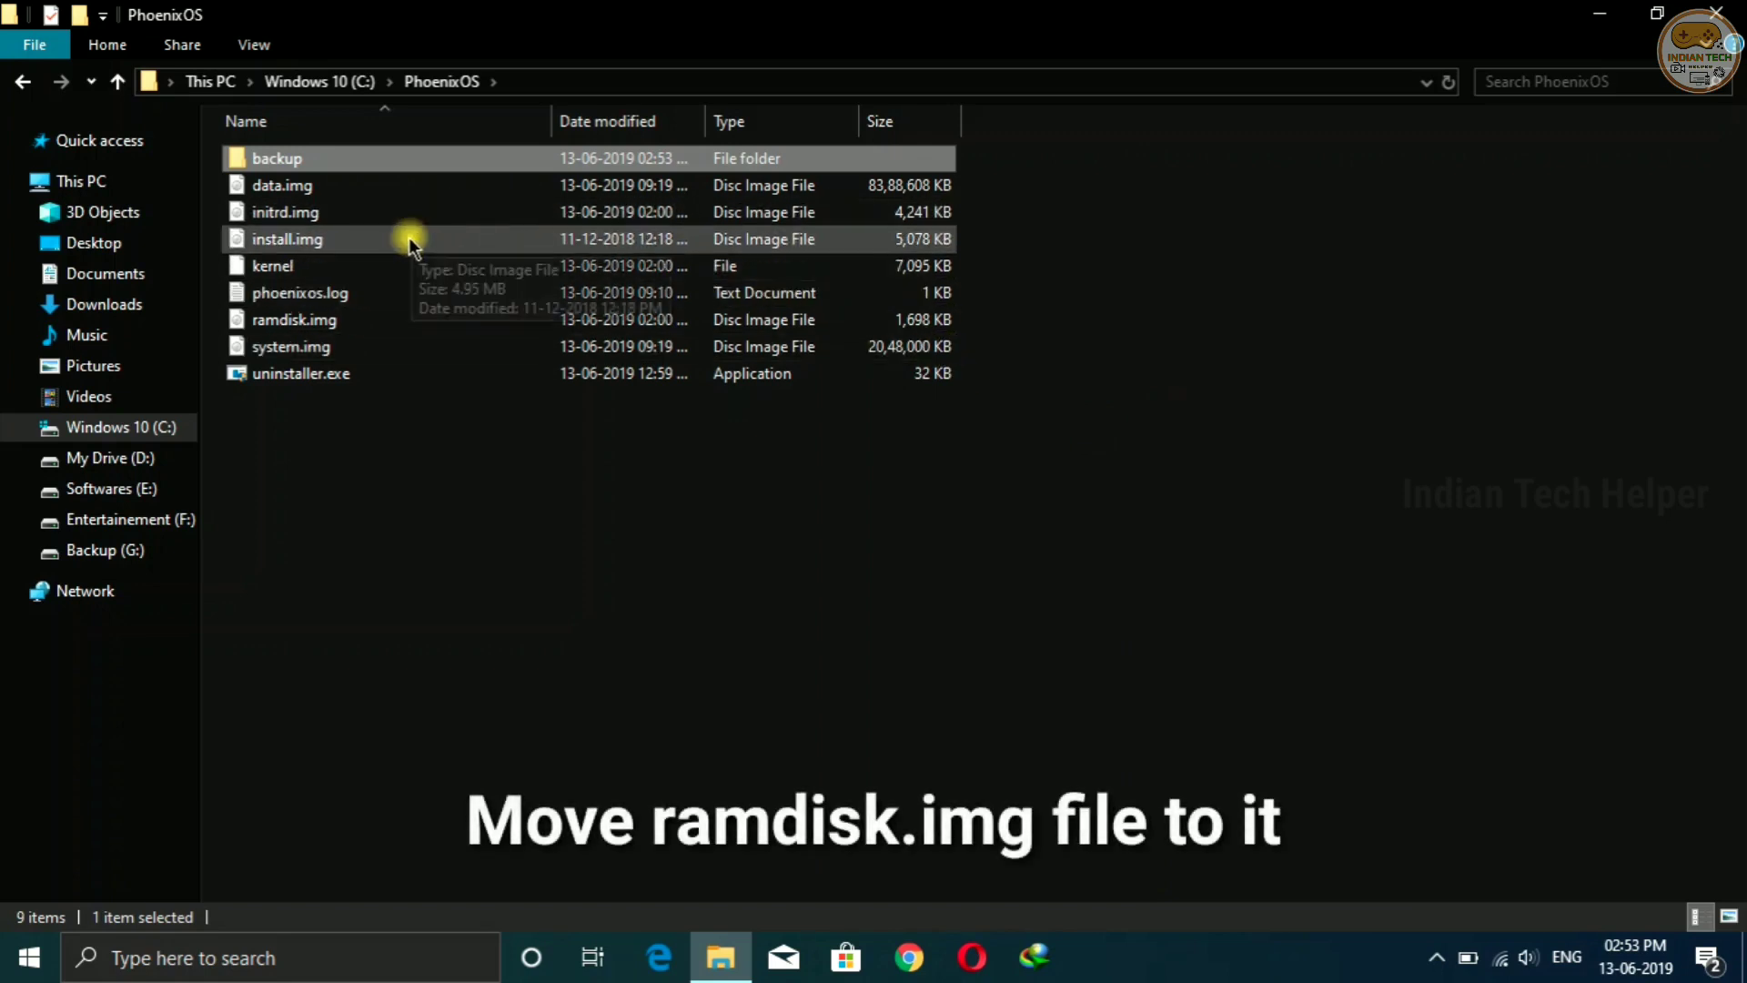
Step: Move the original ramdisk.img into the backup folder, check it there and return to the PhoenixOS folder
click(363, 324)
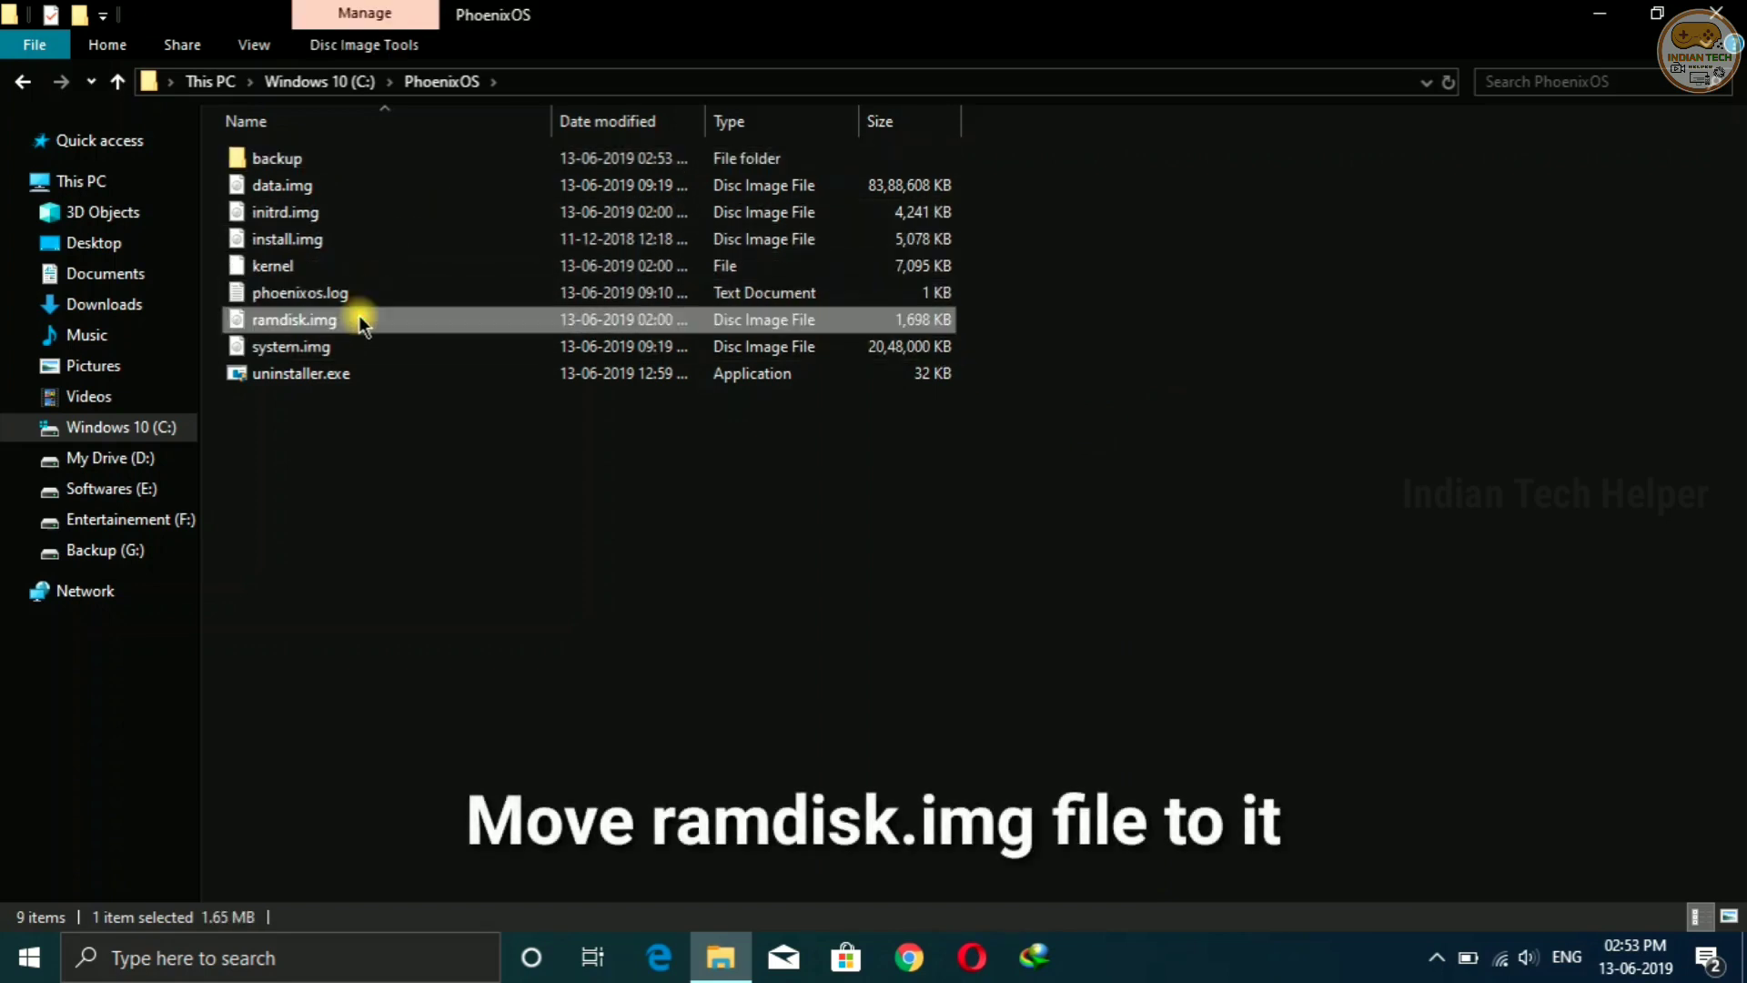
drag(363, 324, 413, 149)
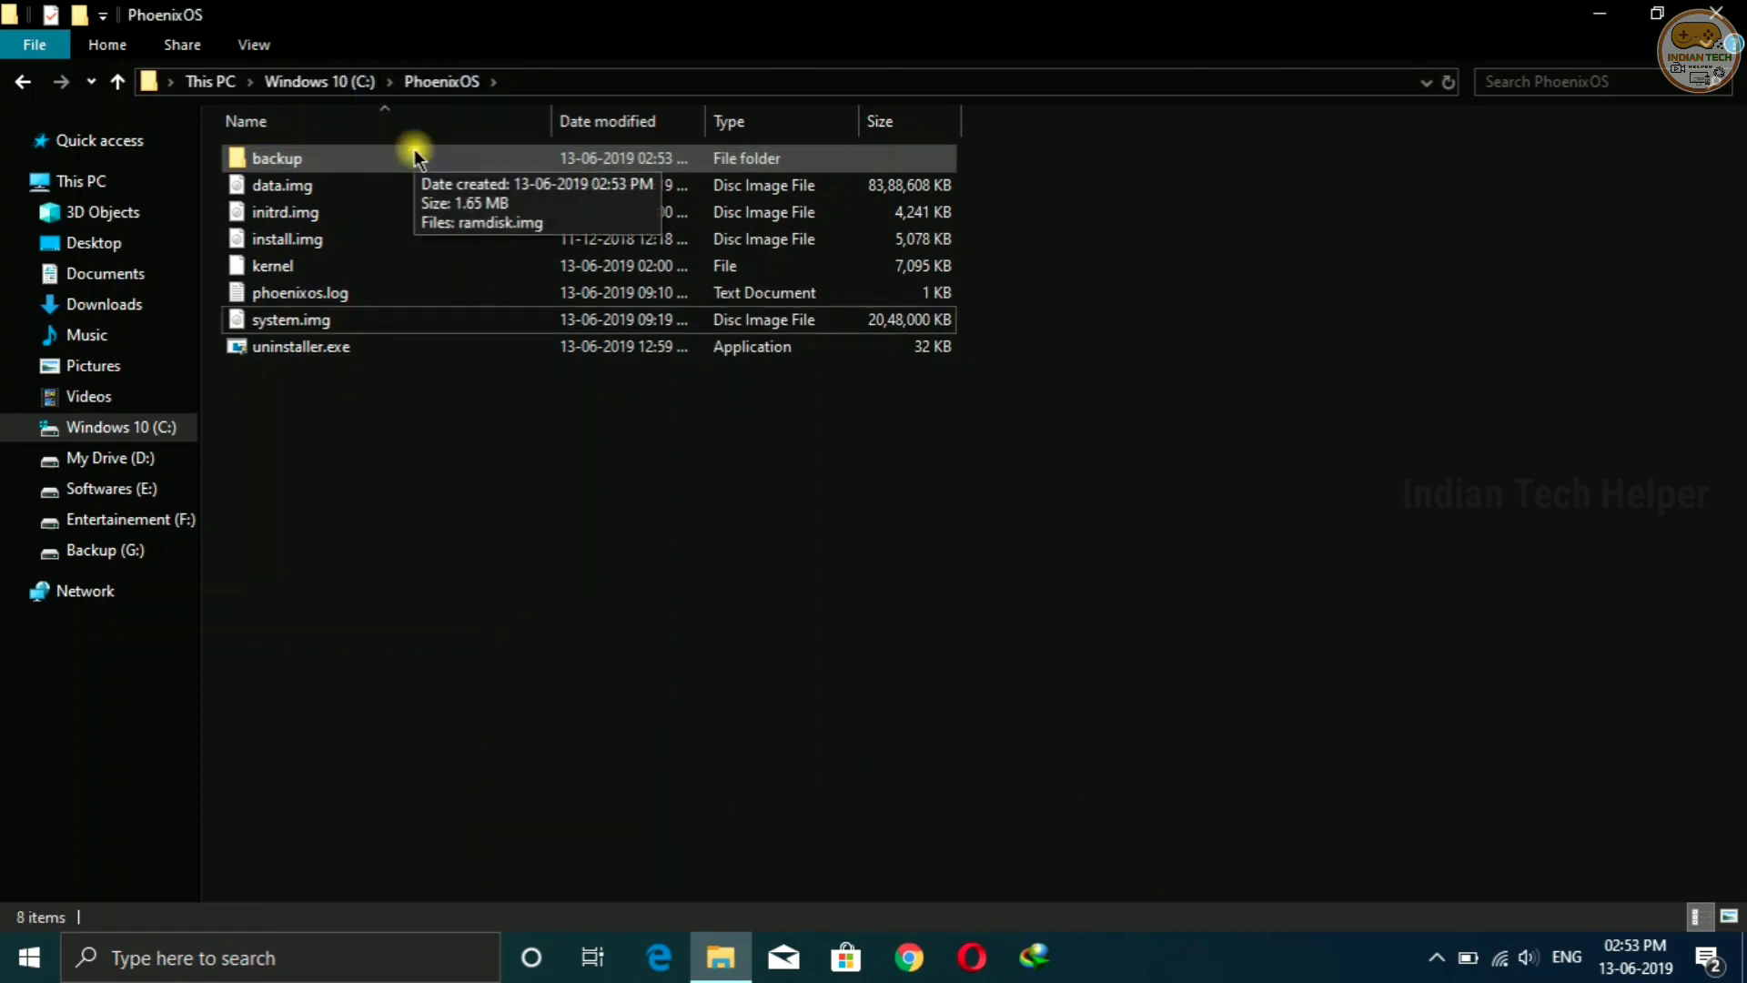
double_click(413, 149)
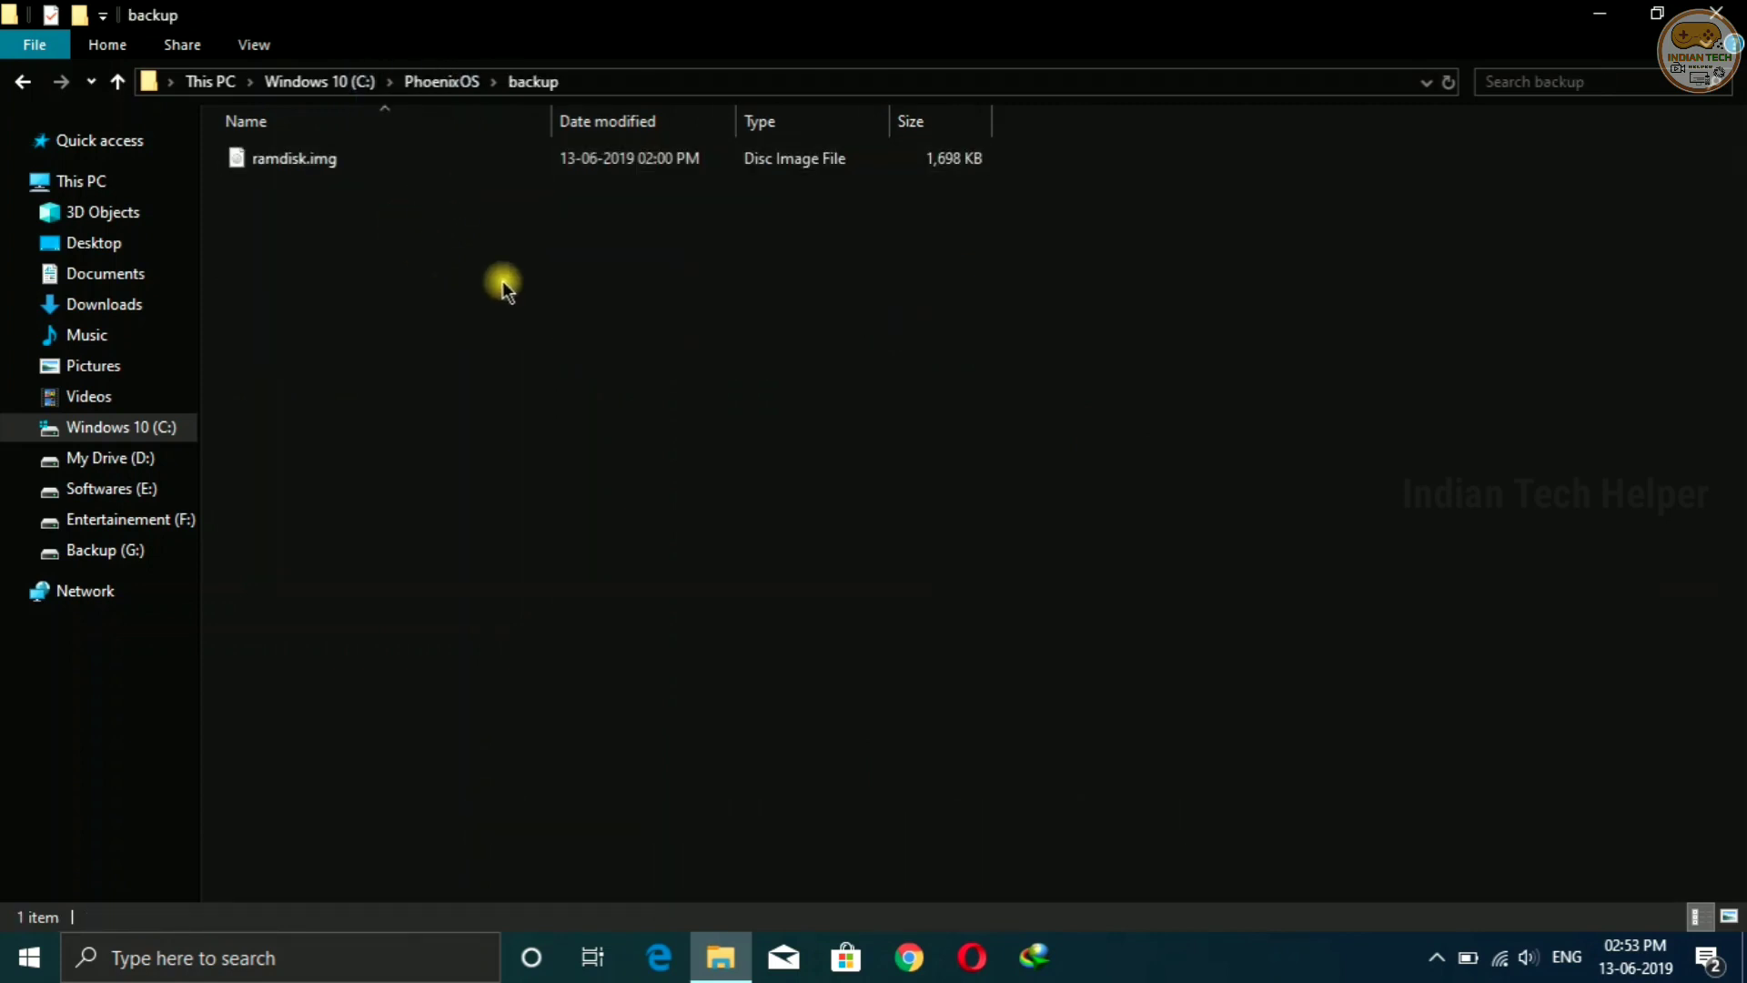
click(30, 84)
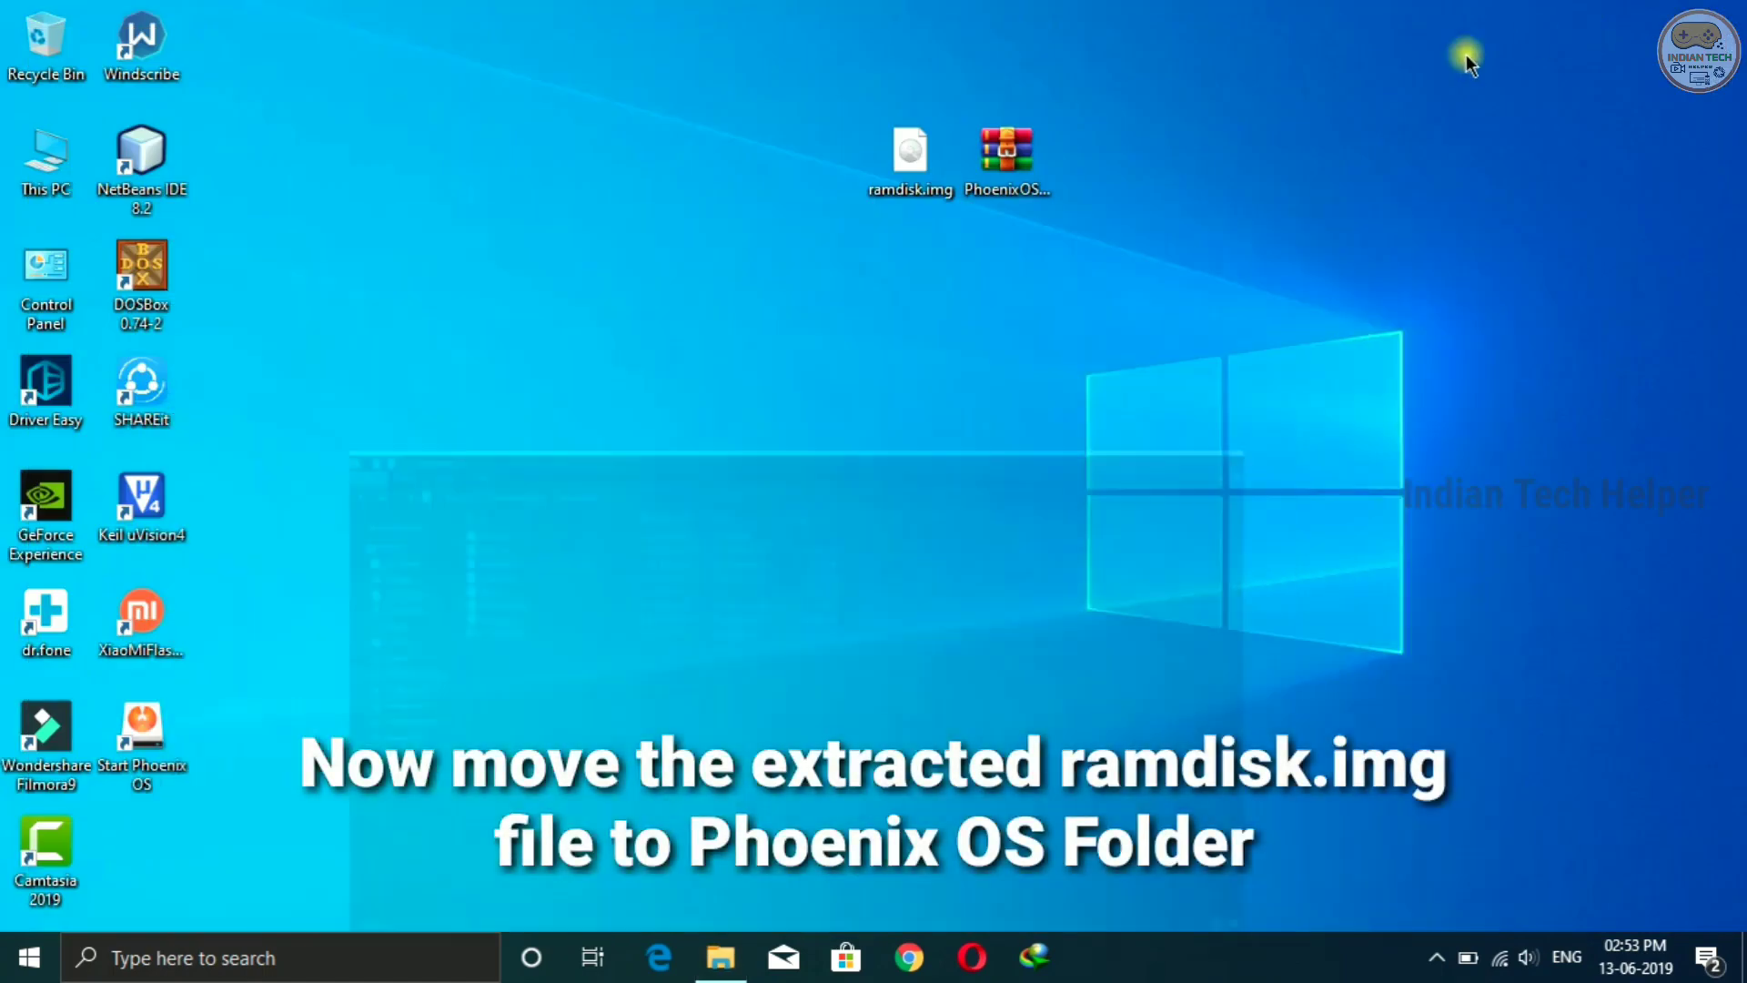
Step: Move the extracted ramdisk.img from the desktop into the PhoenixOS folder on drive C: and refresh the folder
right_click(915, 145)
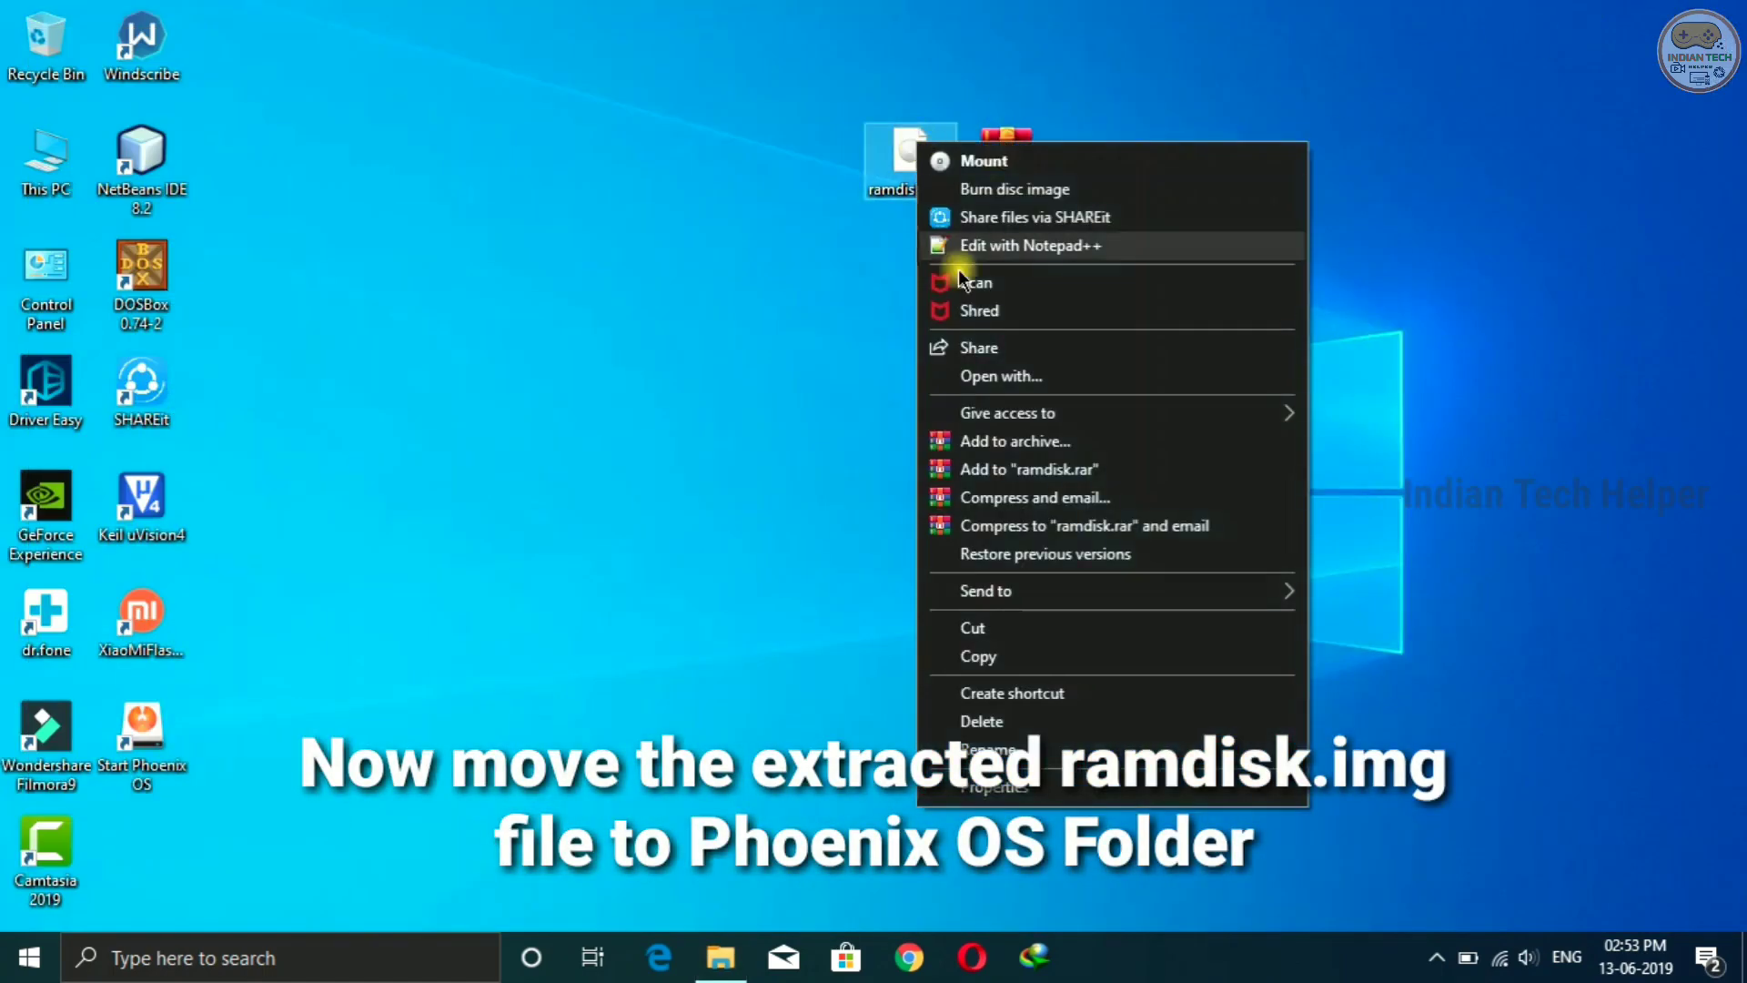
click(982, 627)
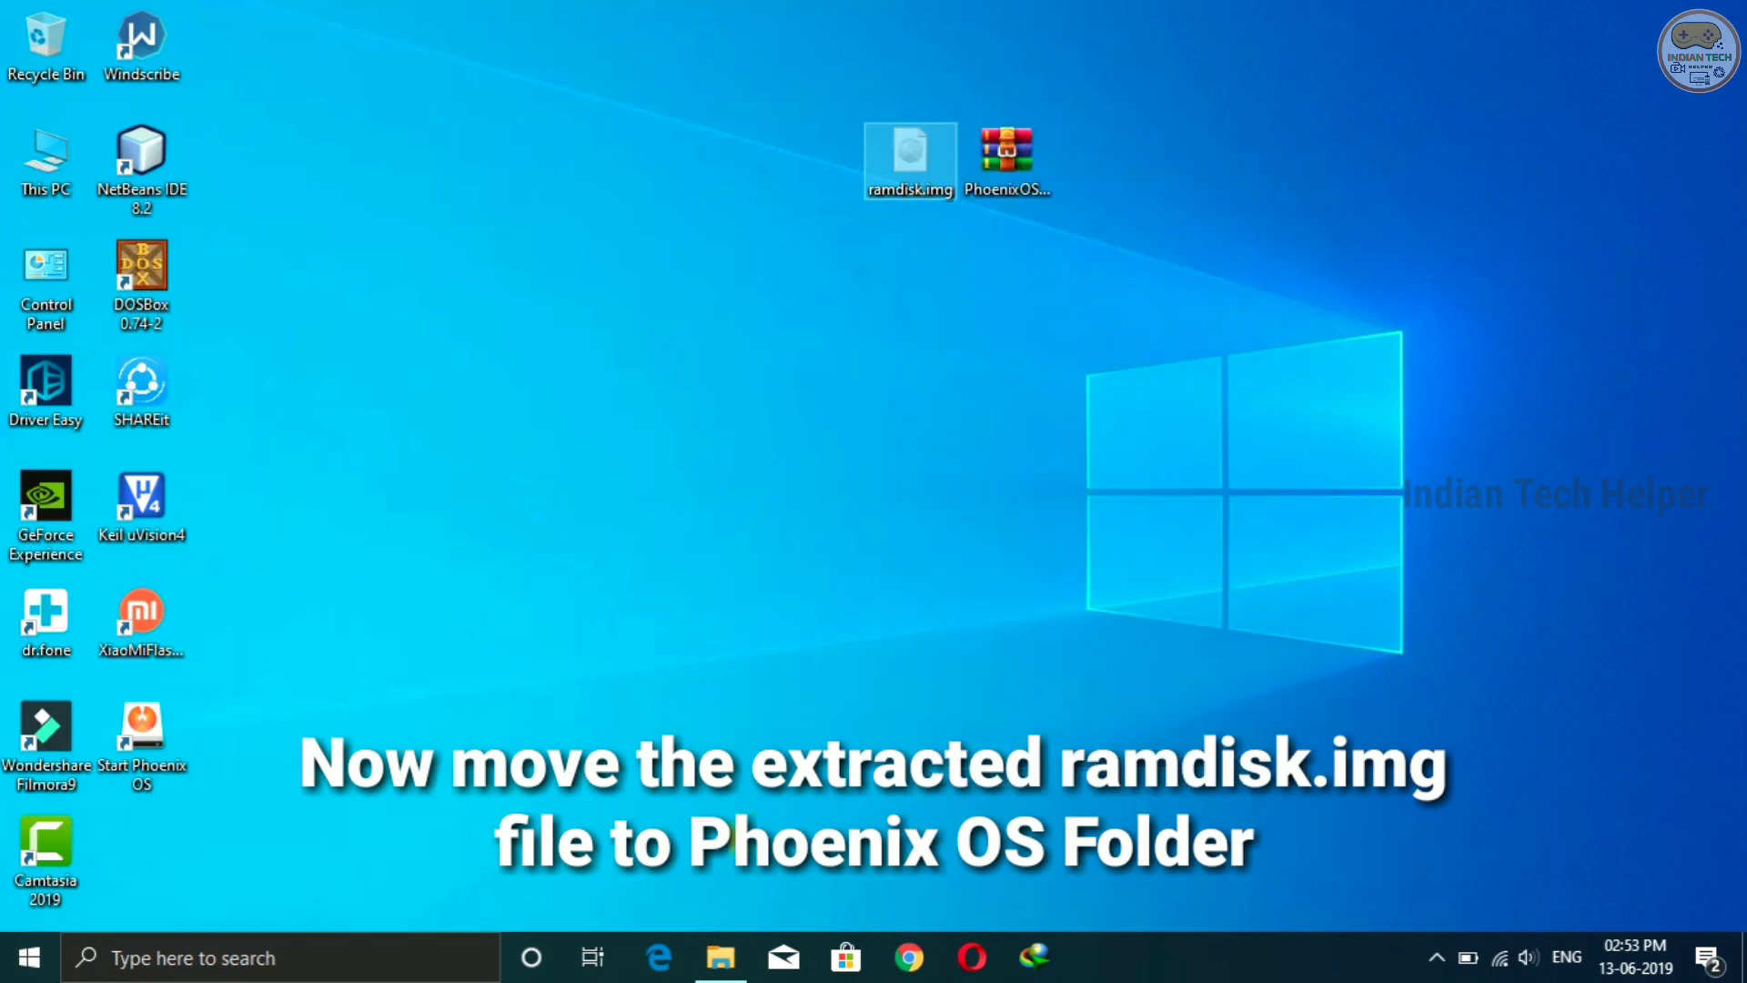
click(719, 954)
right_click(471, 419)
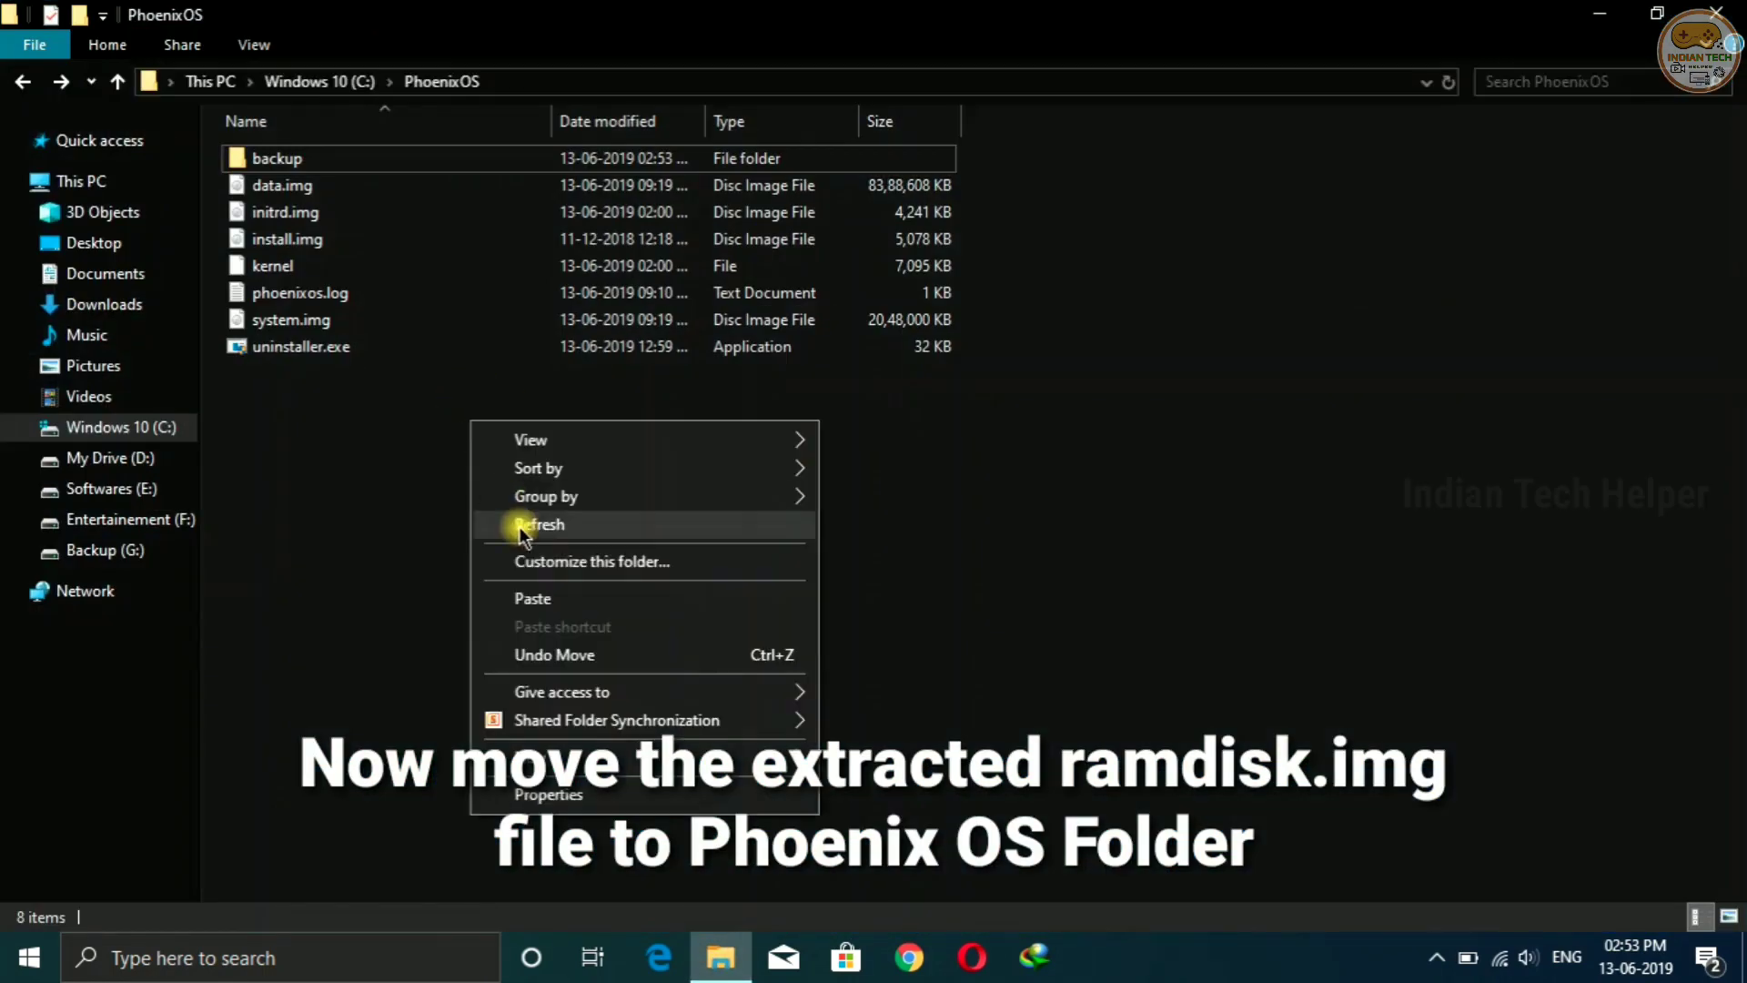
click(531, 597)
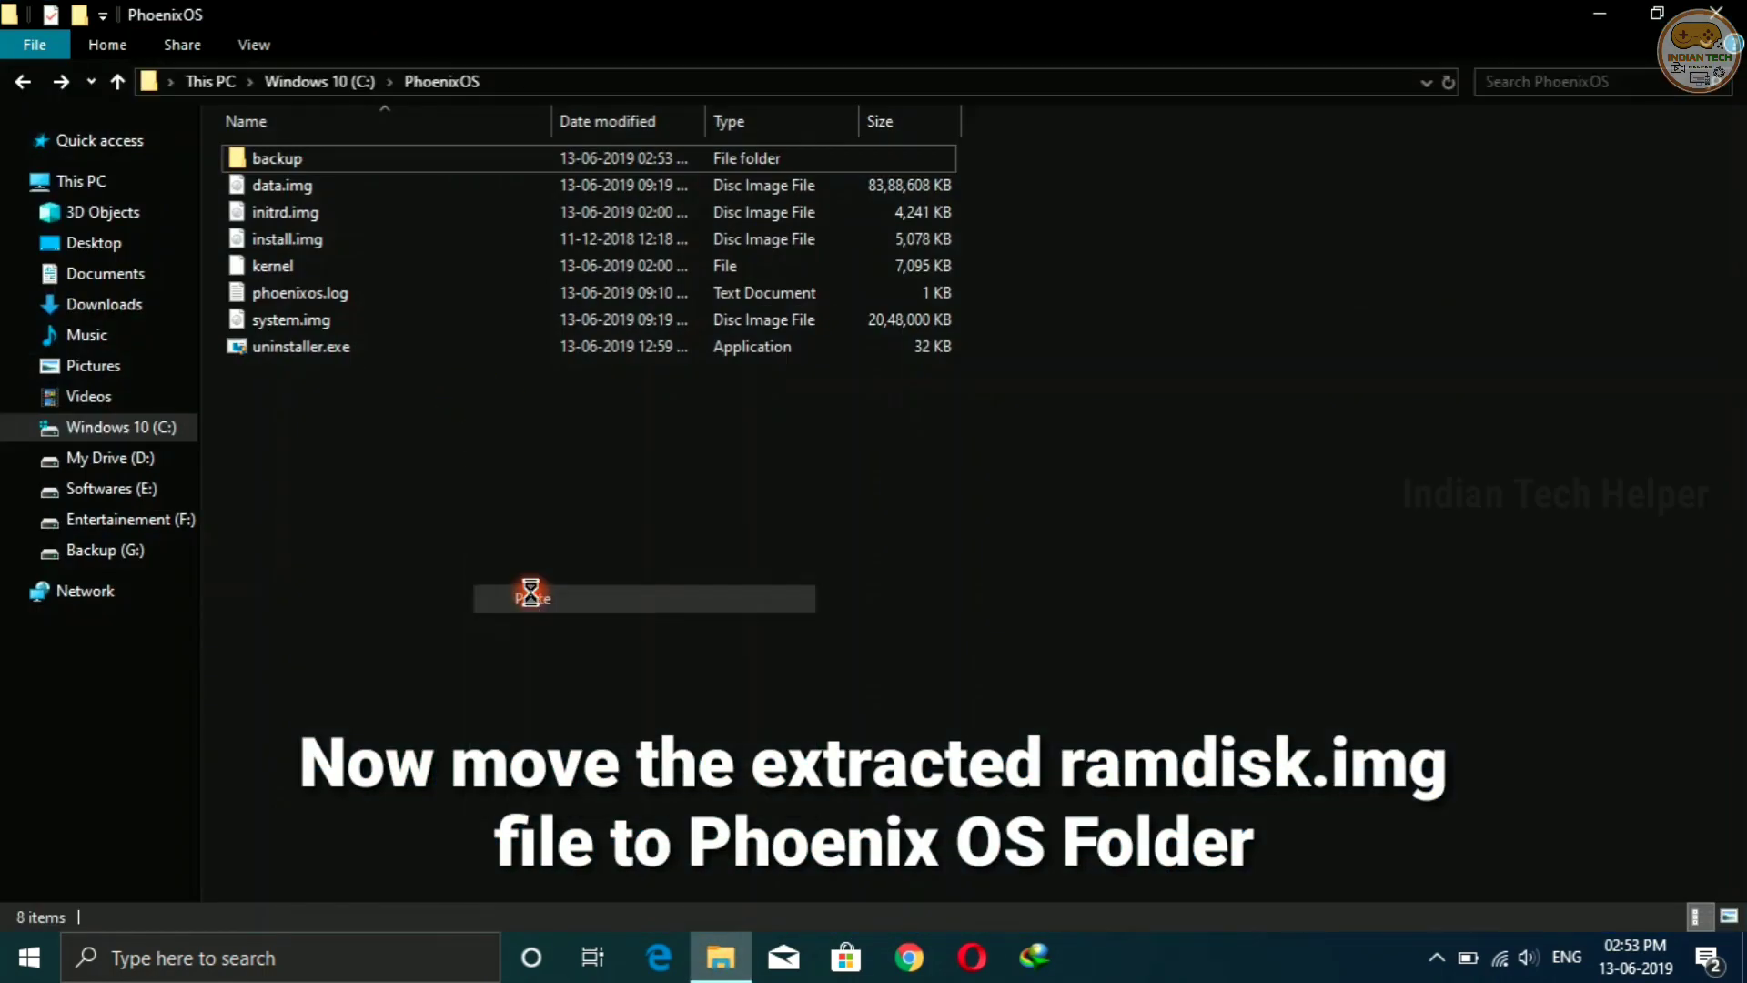
right_click(544, 544)
click(637, 247)
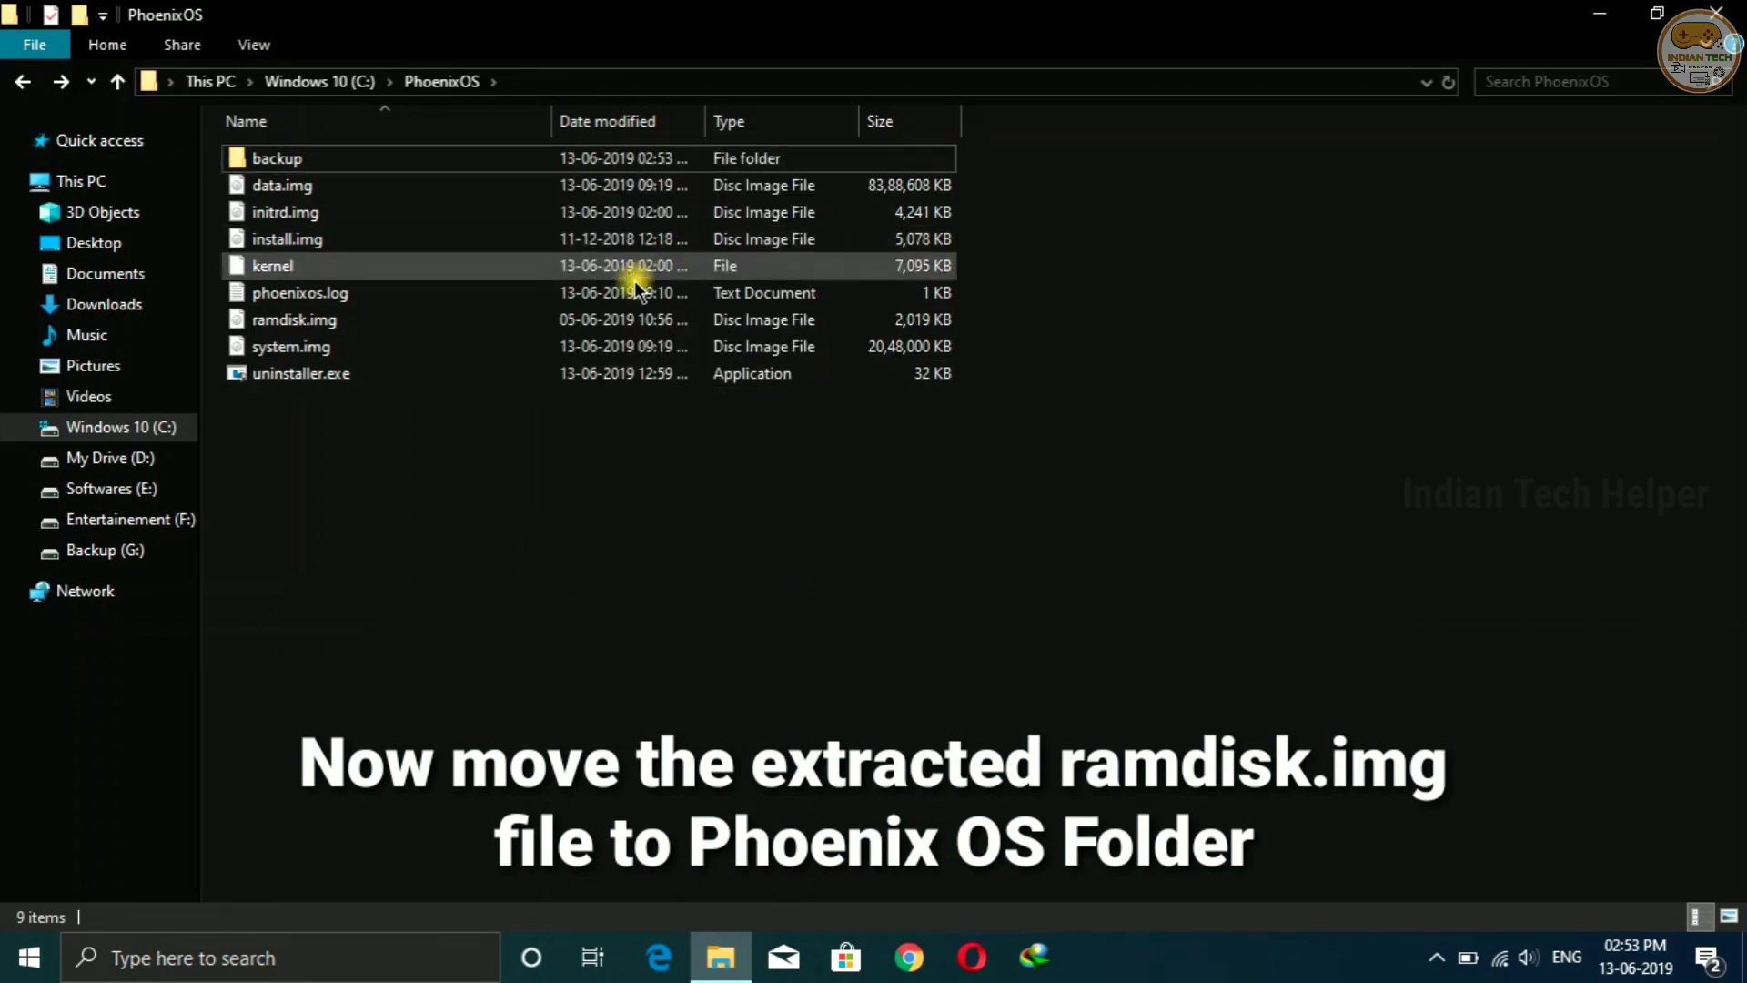
right_click(539, 522)
click(584, 619)
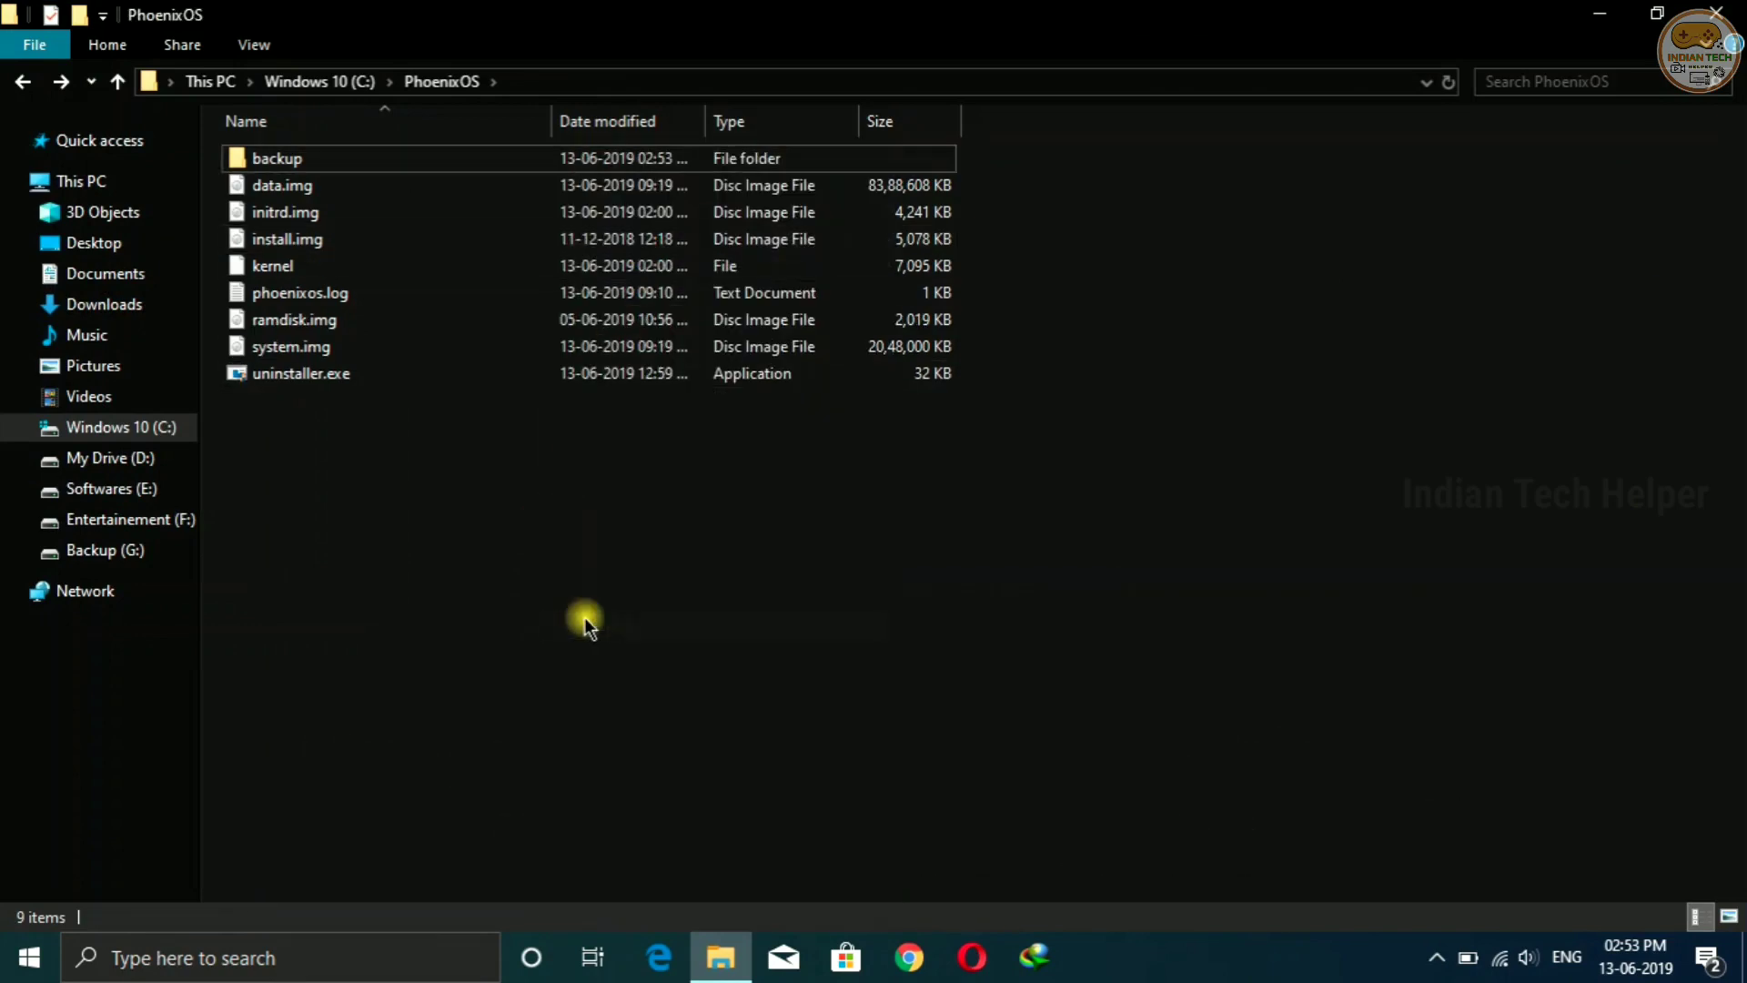
Step: Check the complete set of files in the PhoenixOS folder
drag(445, 510, 445, 193)
click(445, 195)
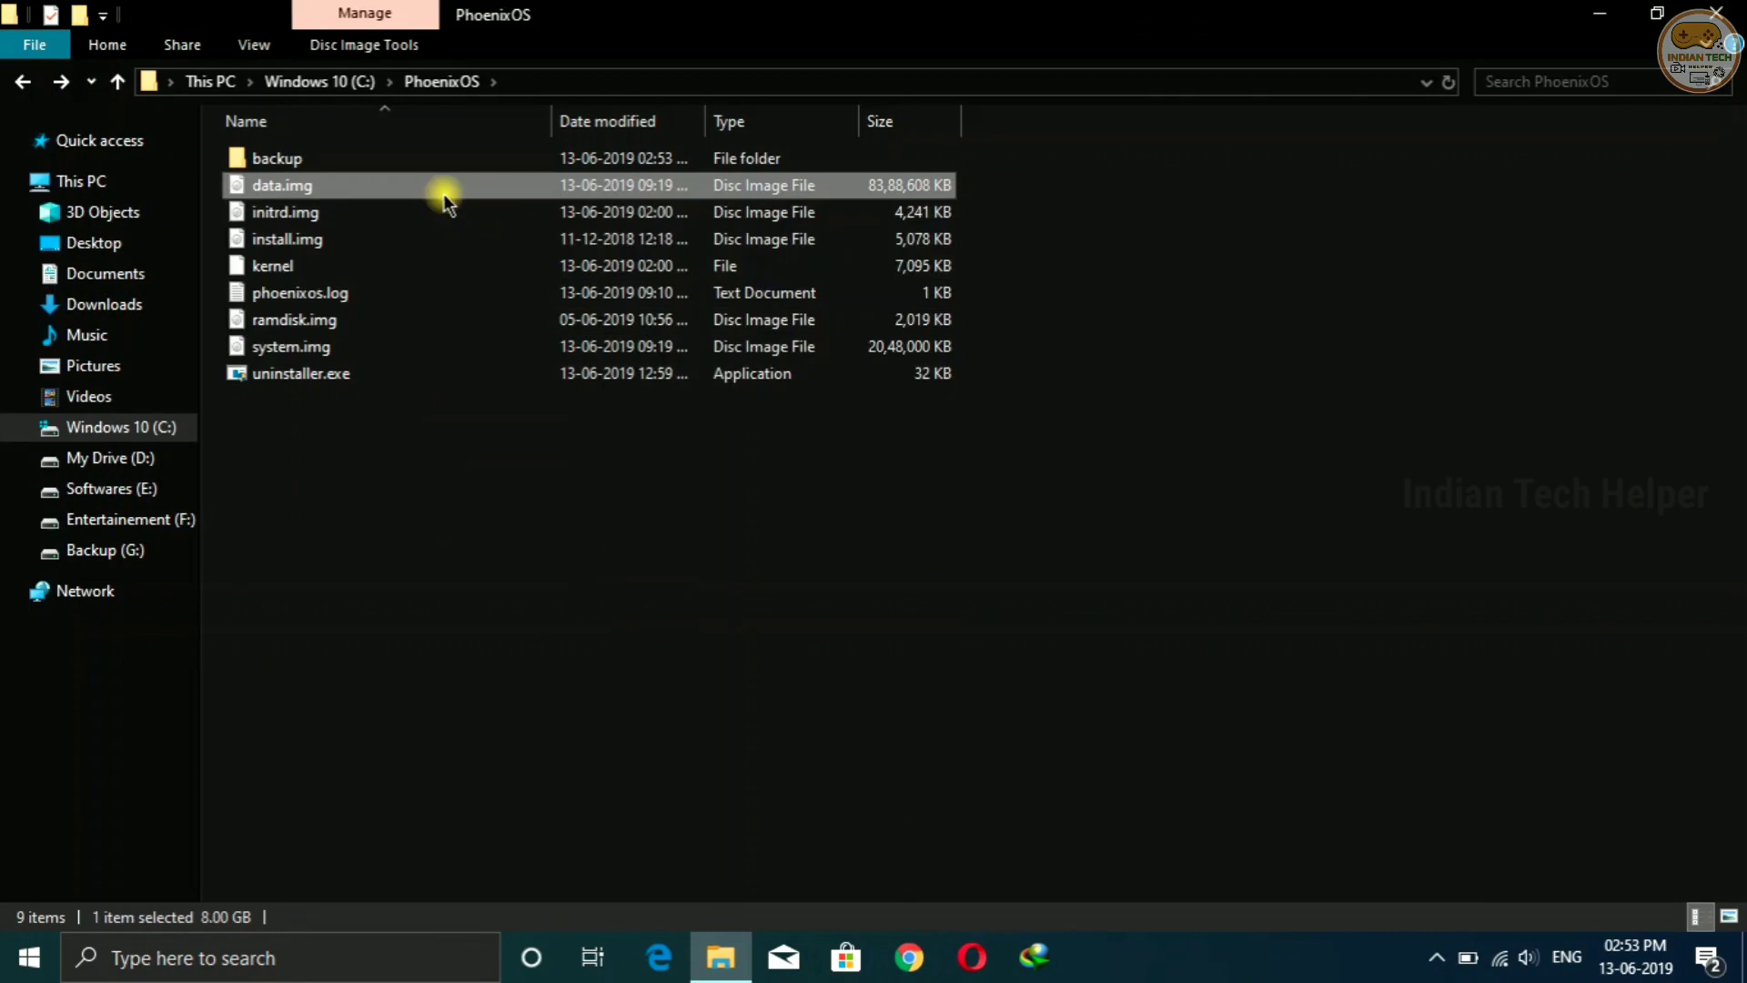
drag(407, 532, 455, 151)
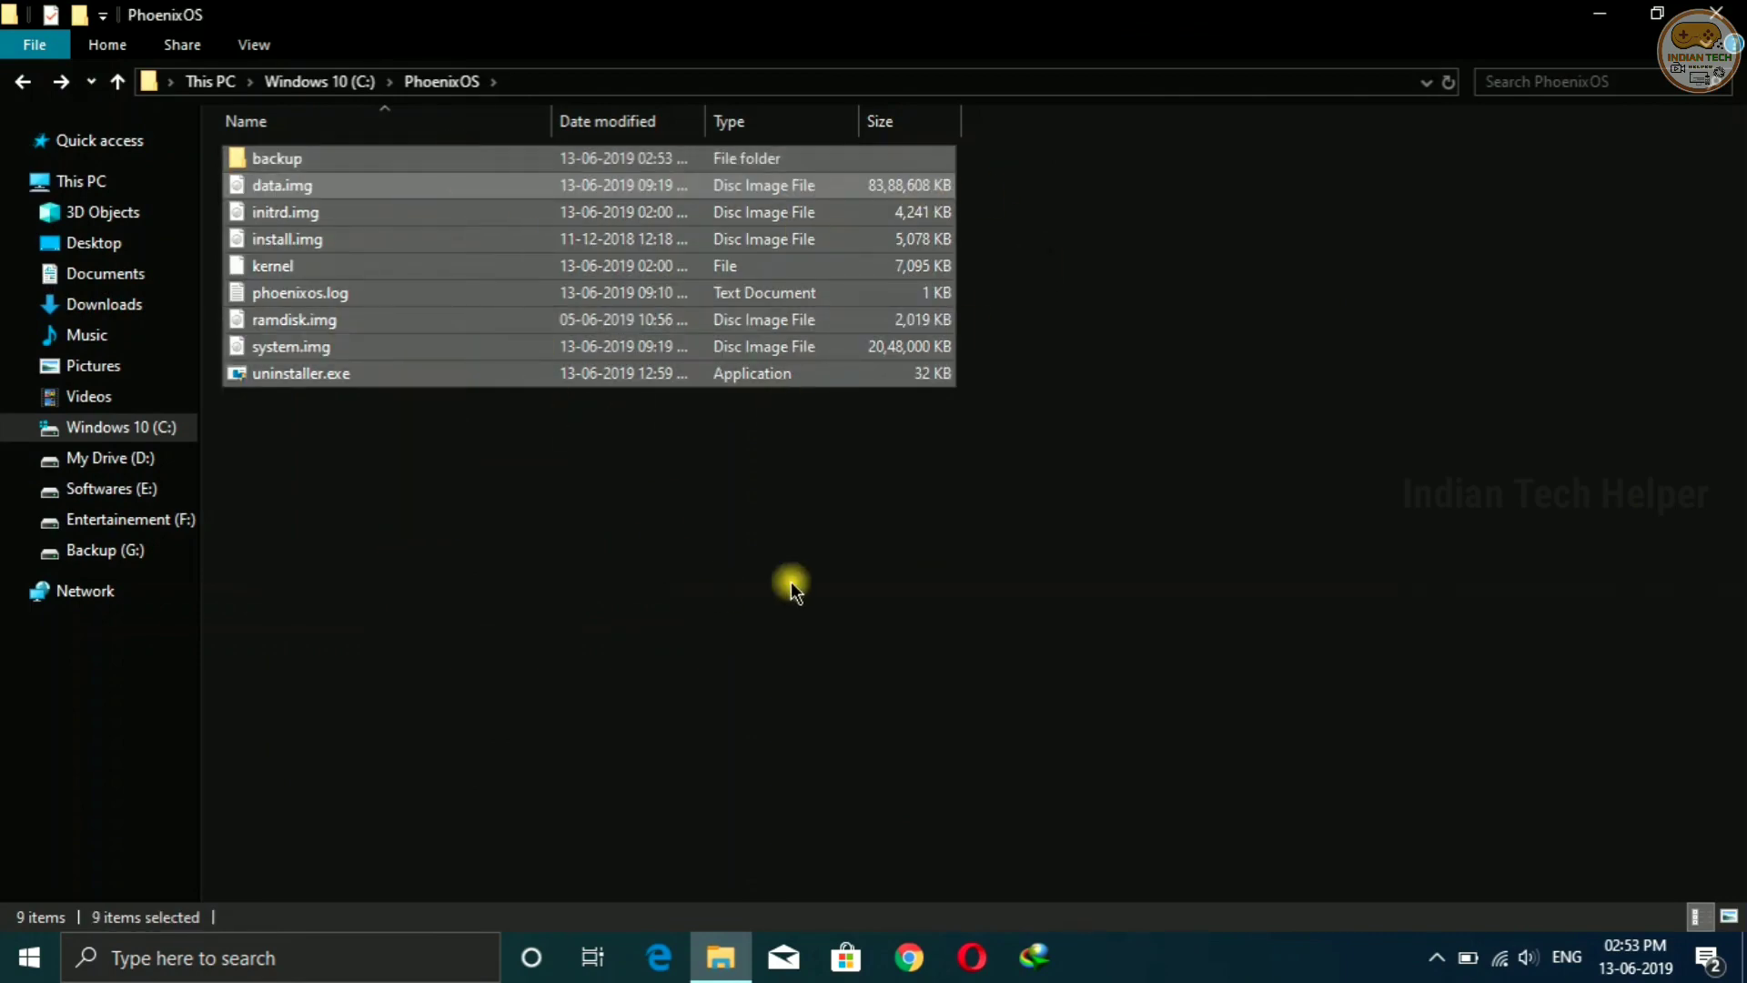
Step: Close the PhoenixOS folder window and restart the computer into Phoenix OS
click(1715, 13)
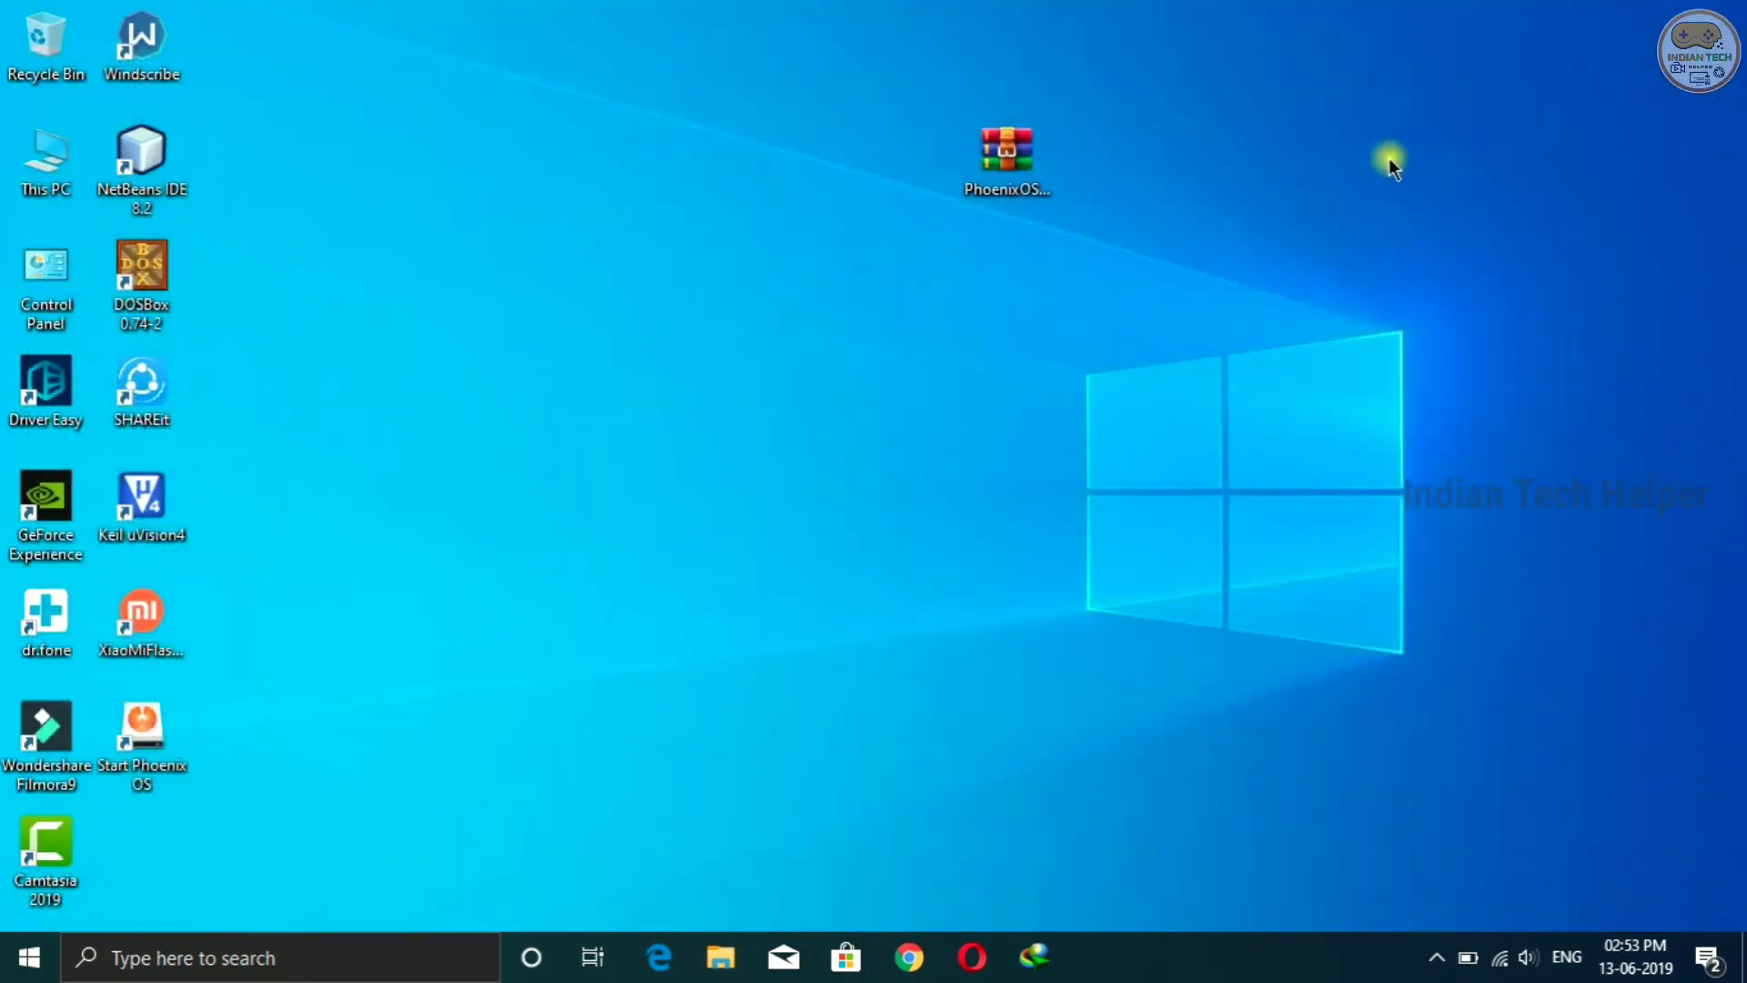
click(29, 957)
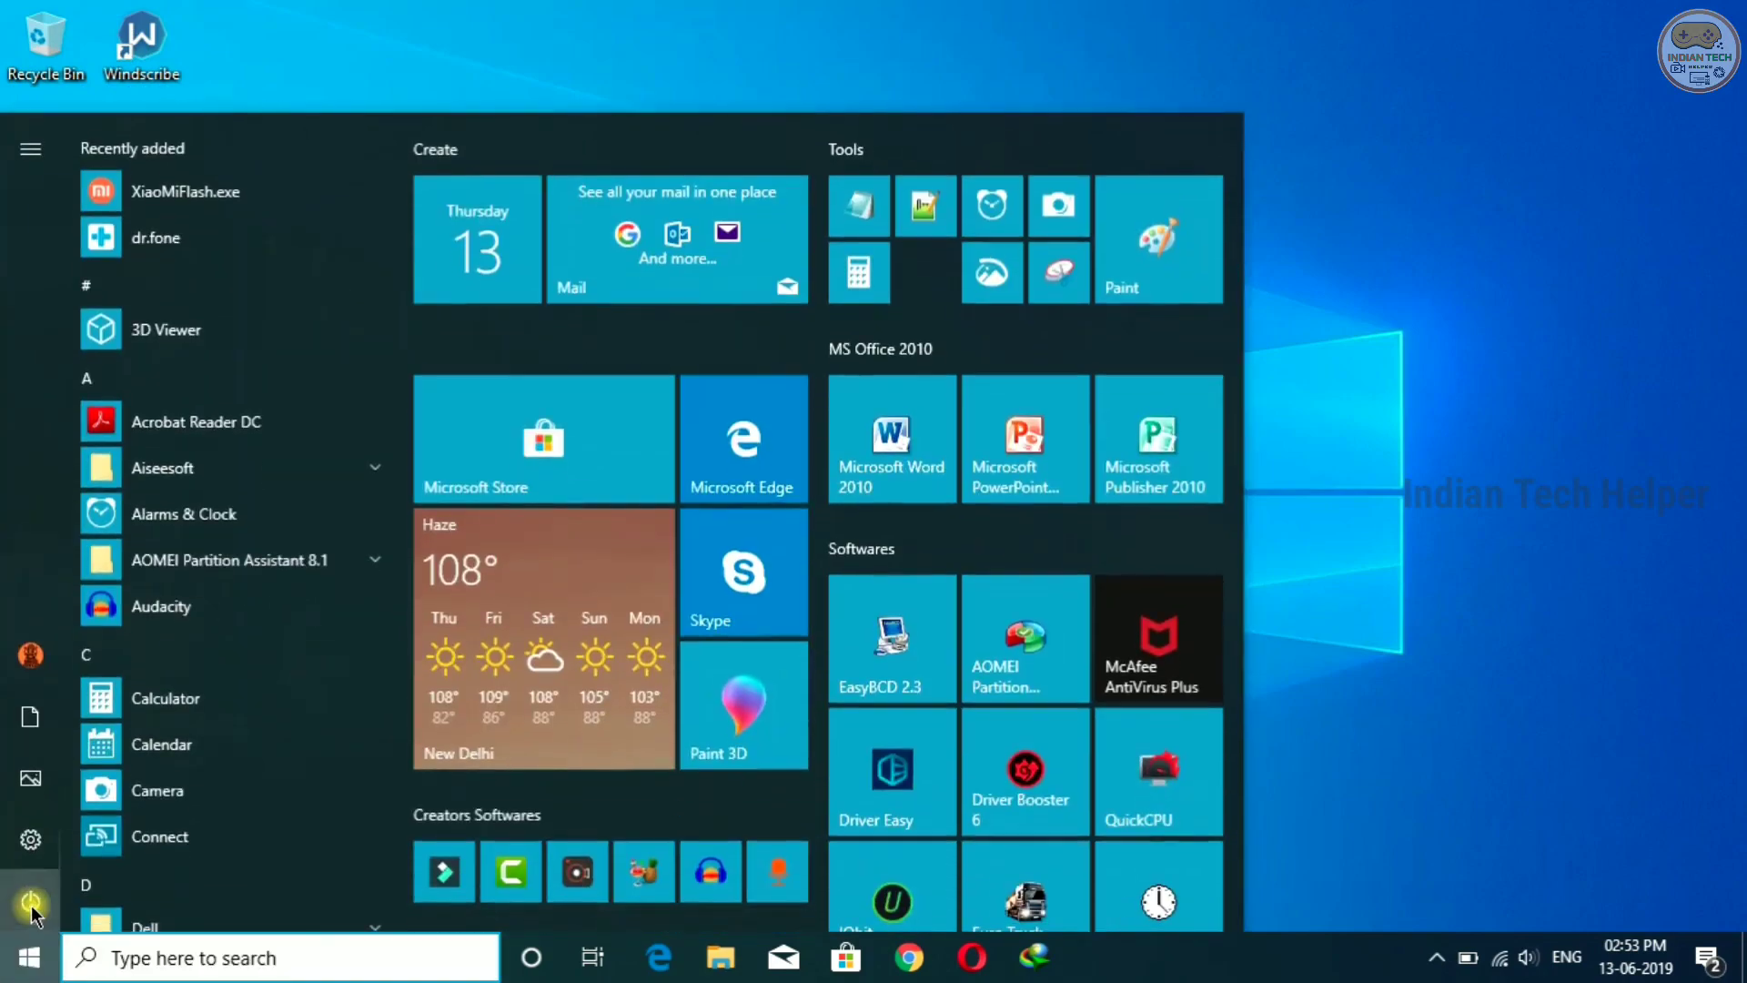
click(31, 903)
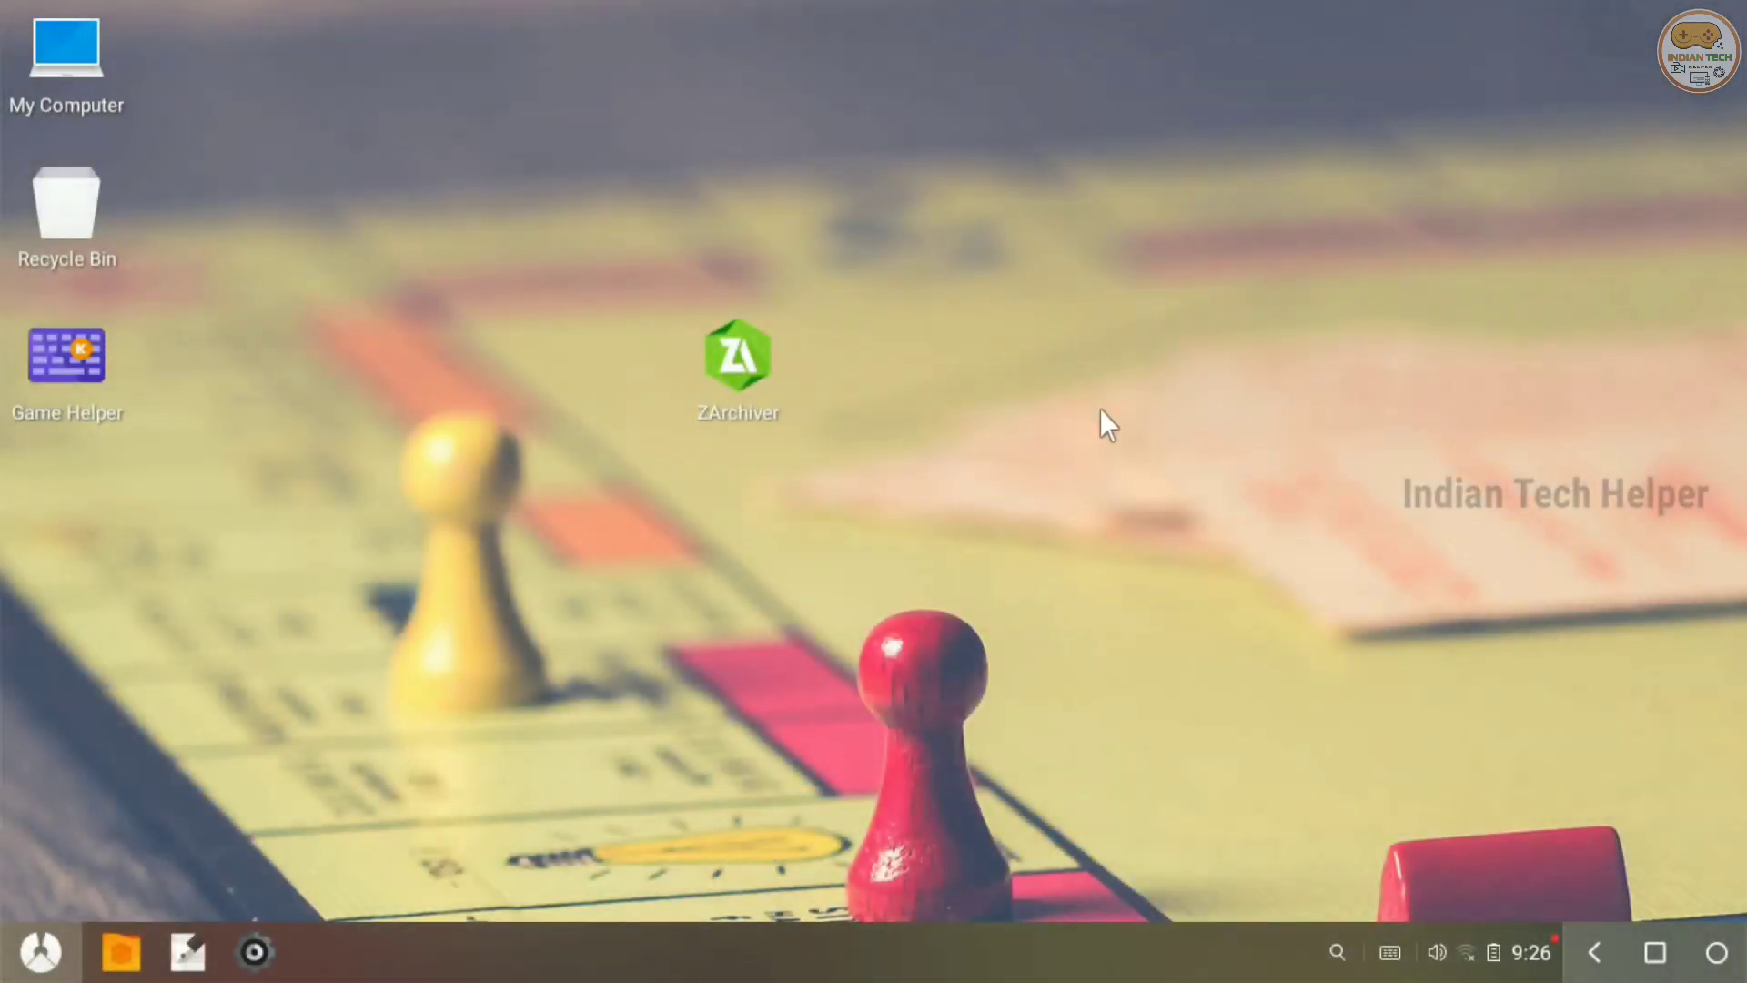
Step: Look through the app launcher and the All apps list in Settings for any remaining Phoenix VIP app
click(40, 952)
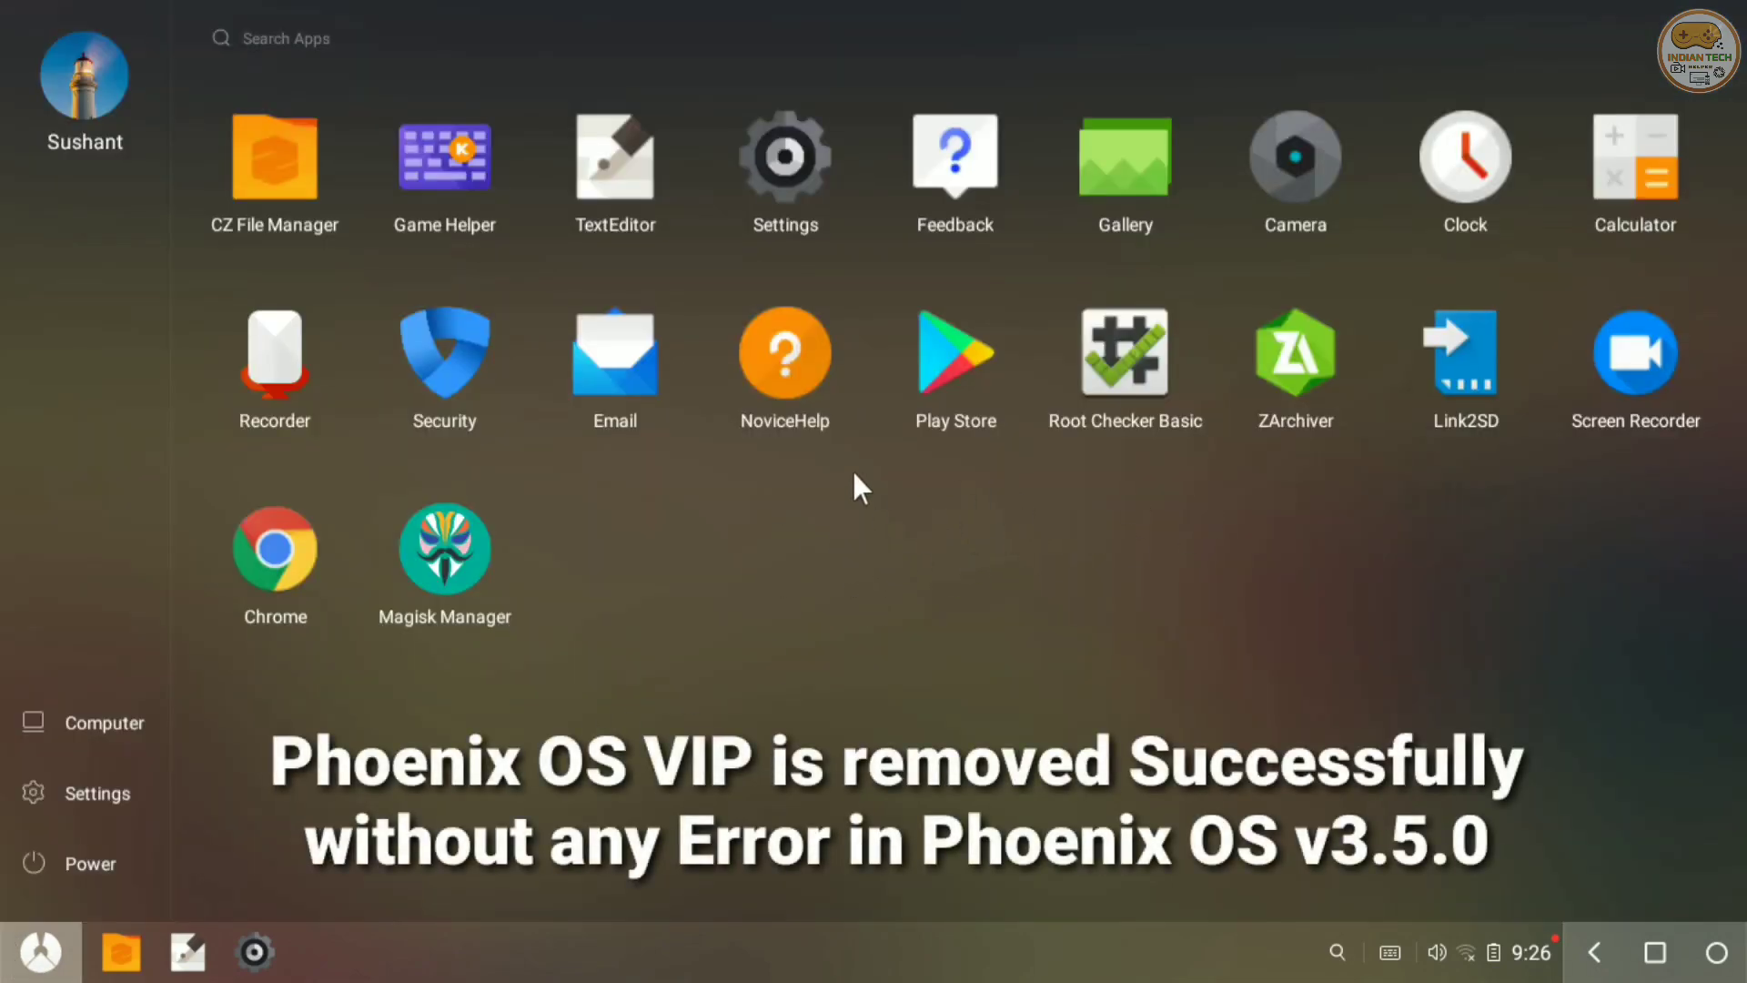
key(Escape)
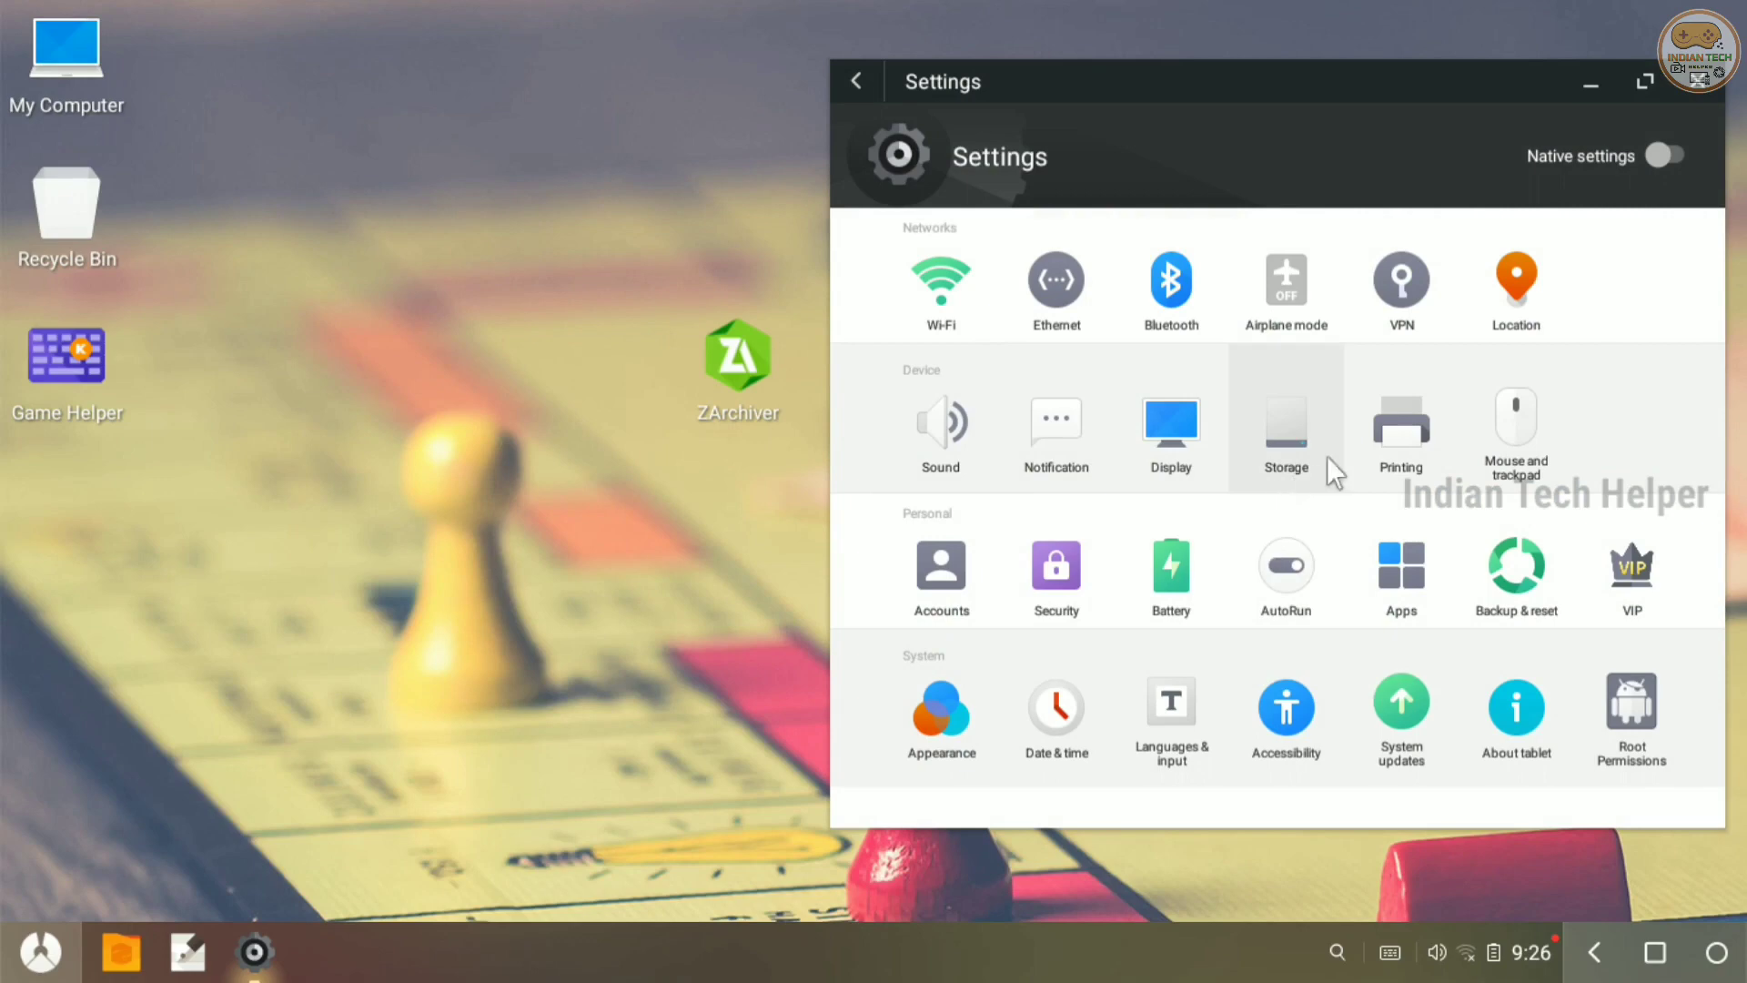
click(1644, 82)
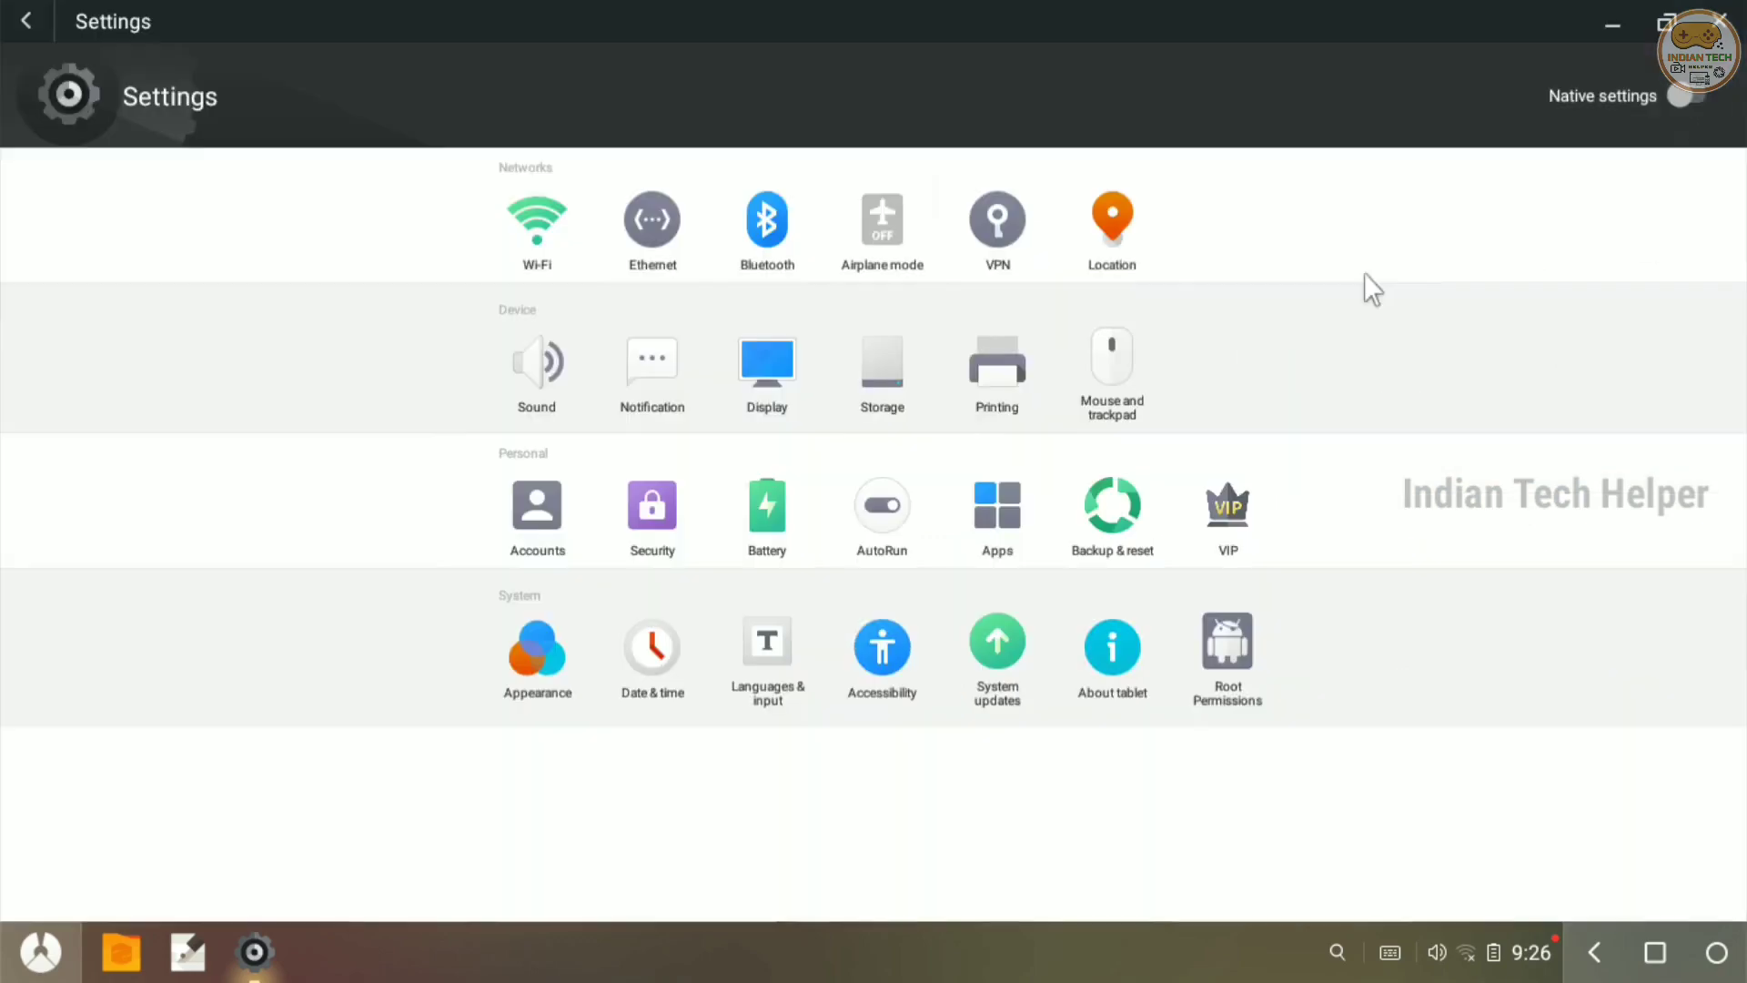
click(969, 531)
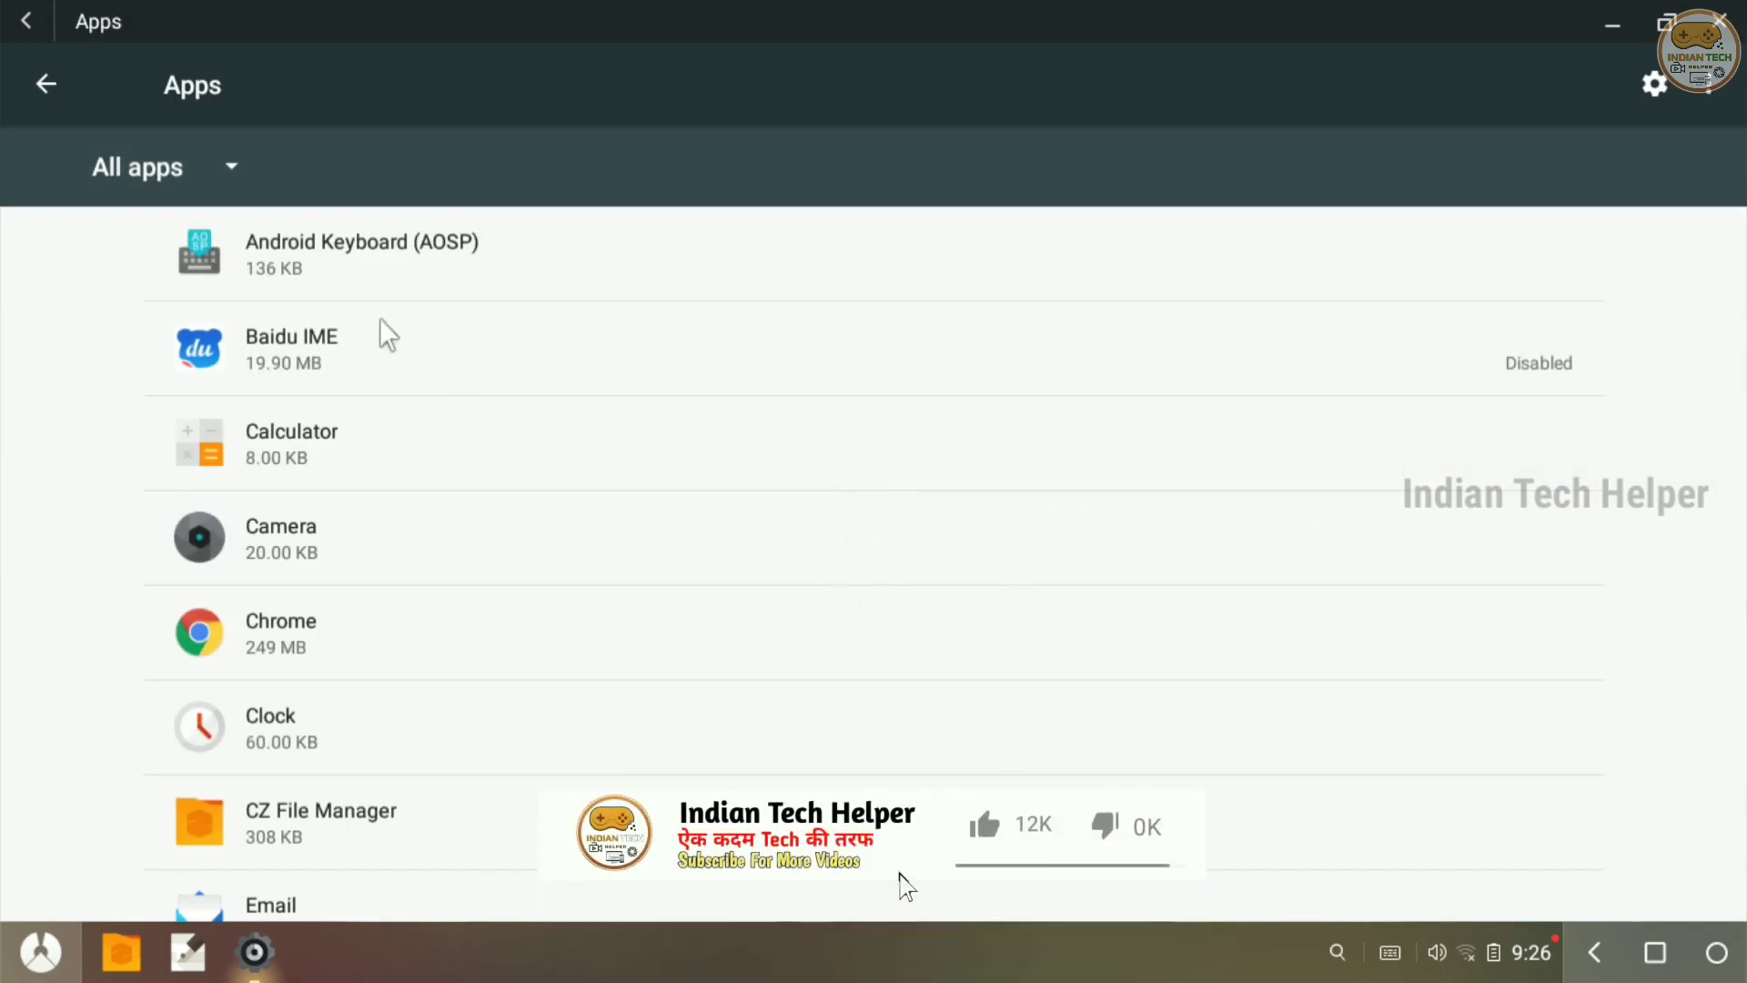
scroll(373, 320, down, 2)
scroll(367, 314, down, 10)
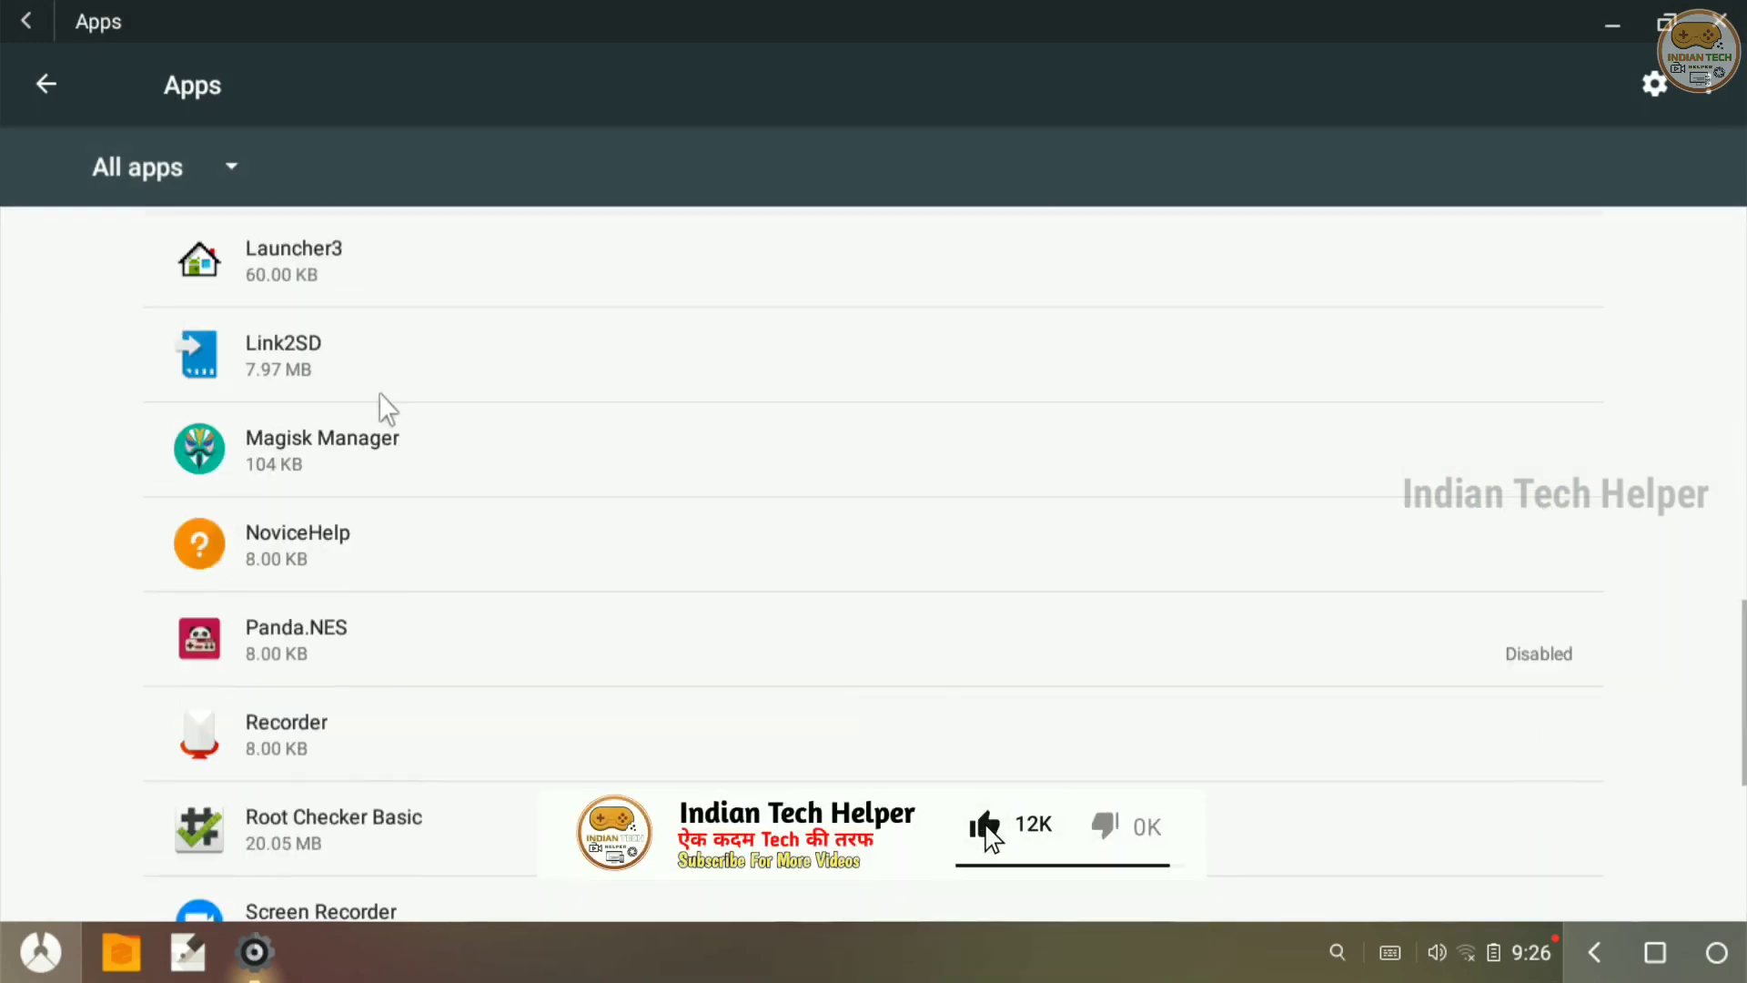
scroll(378, 391, down, 2)
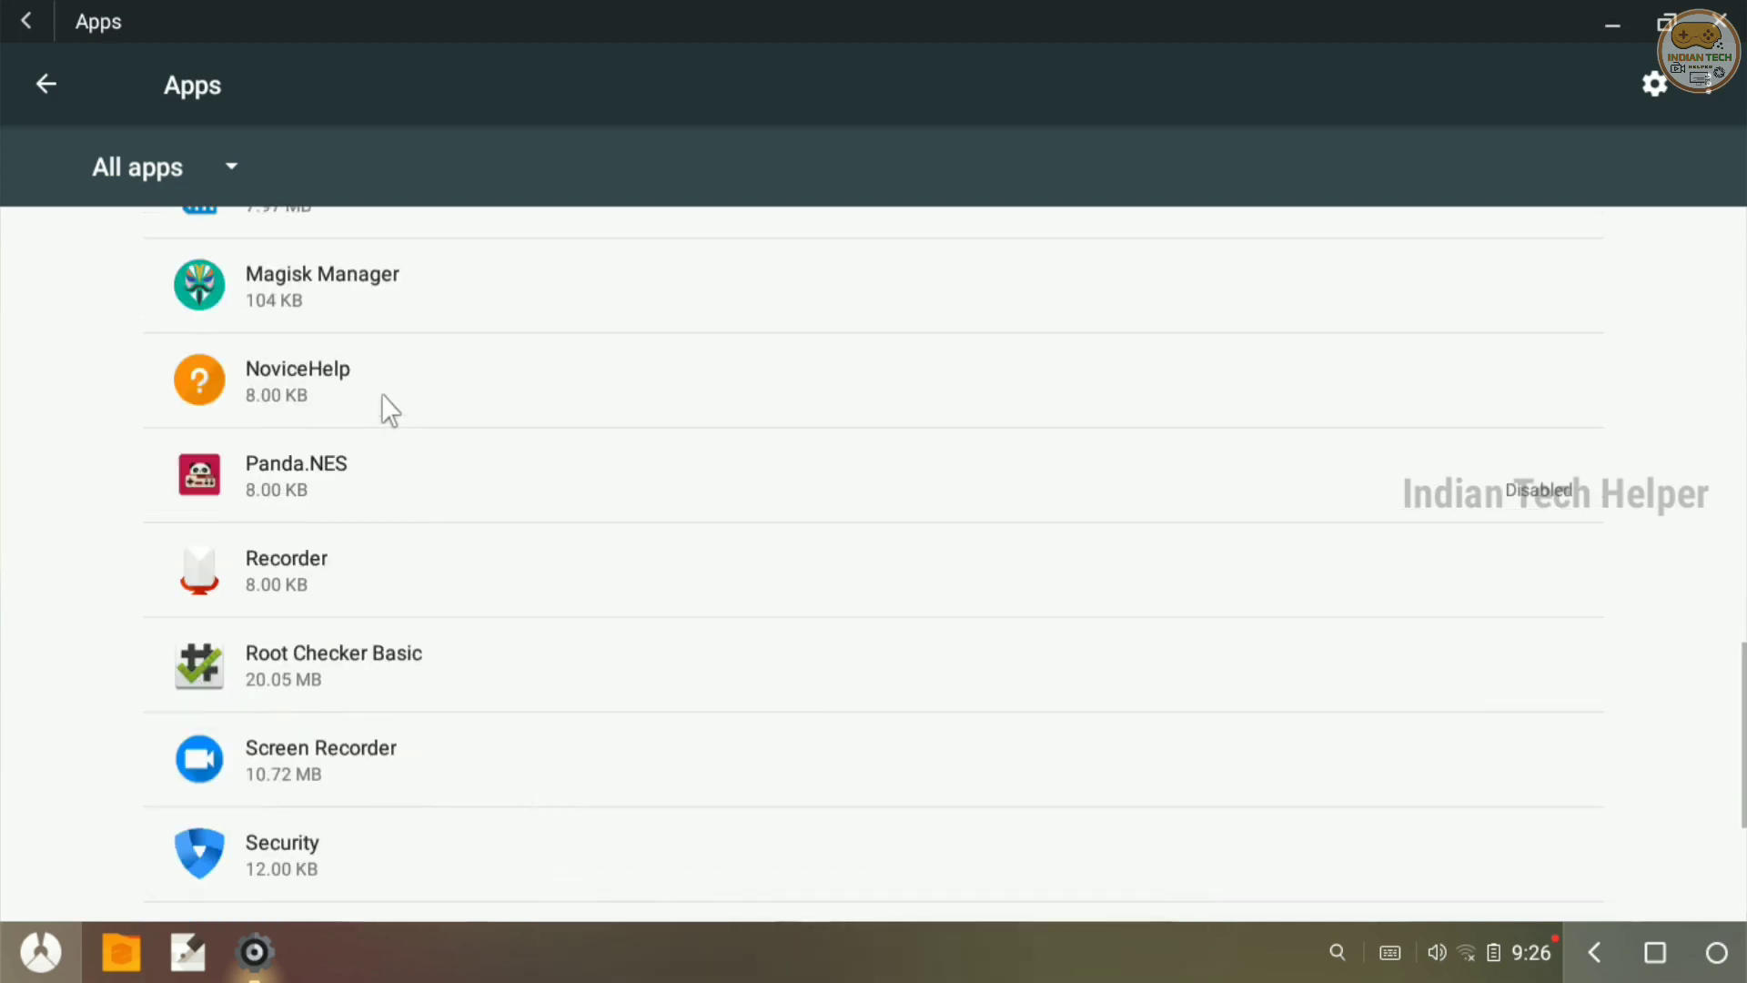
scroll(391, 400, down, 1)
scroll(400, 400, down, 4)
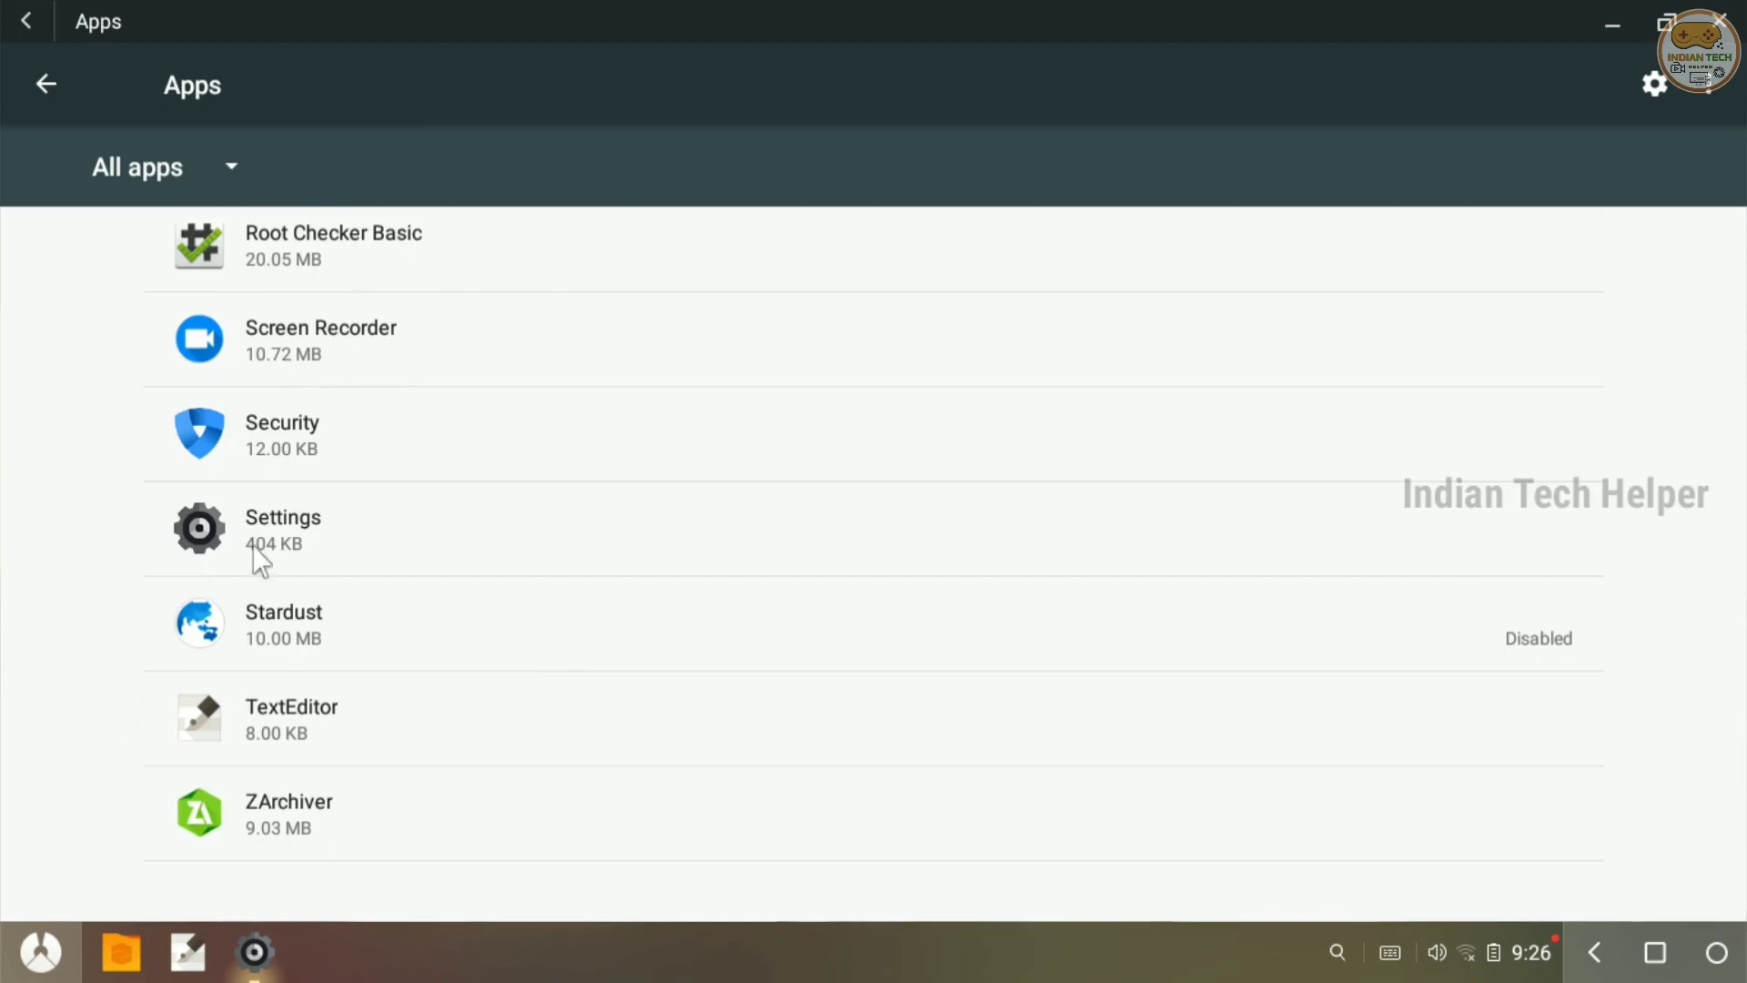
scroll(437, 319, up, 4)
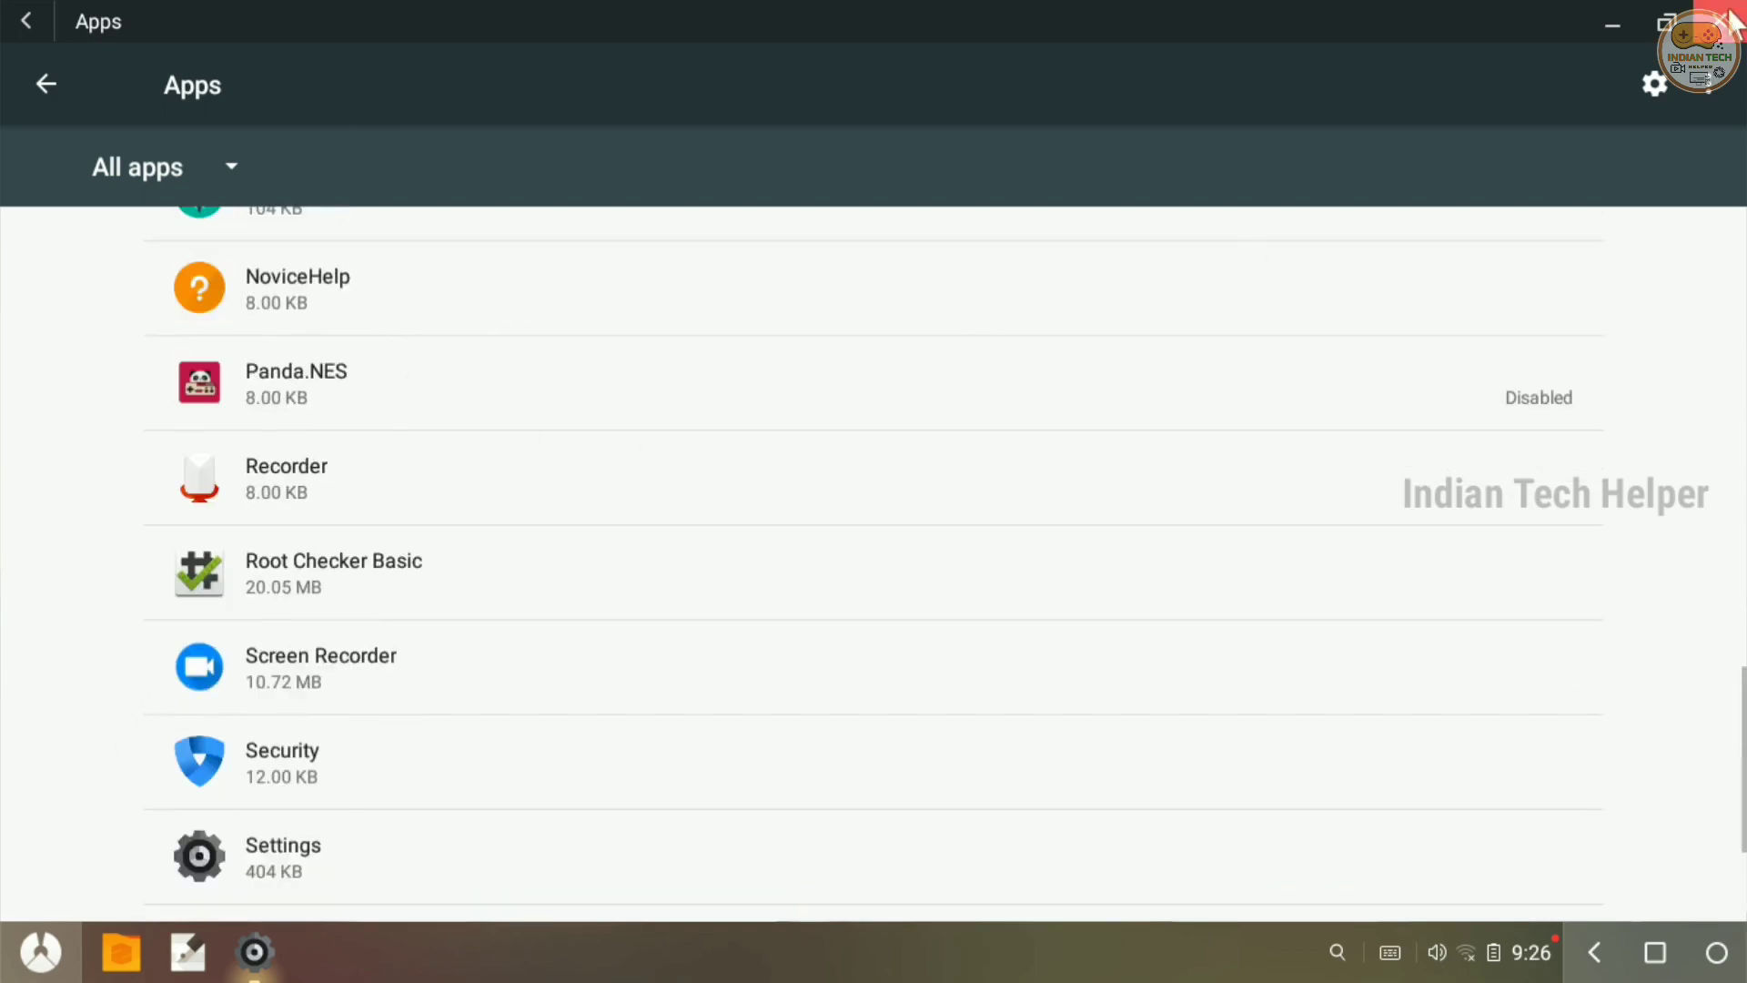
Step: Return to the main Settings page and open About tablet to check the Phoenix OS version
click(62, 84)
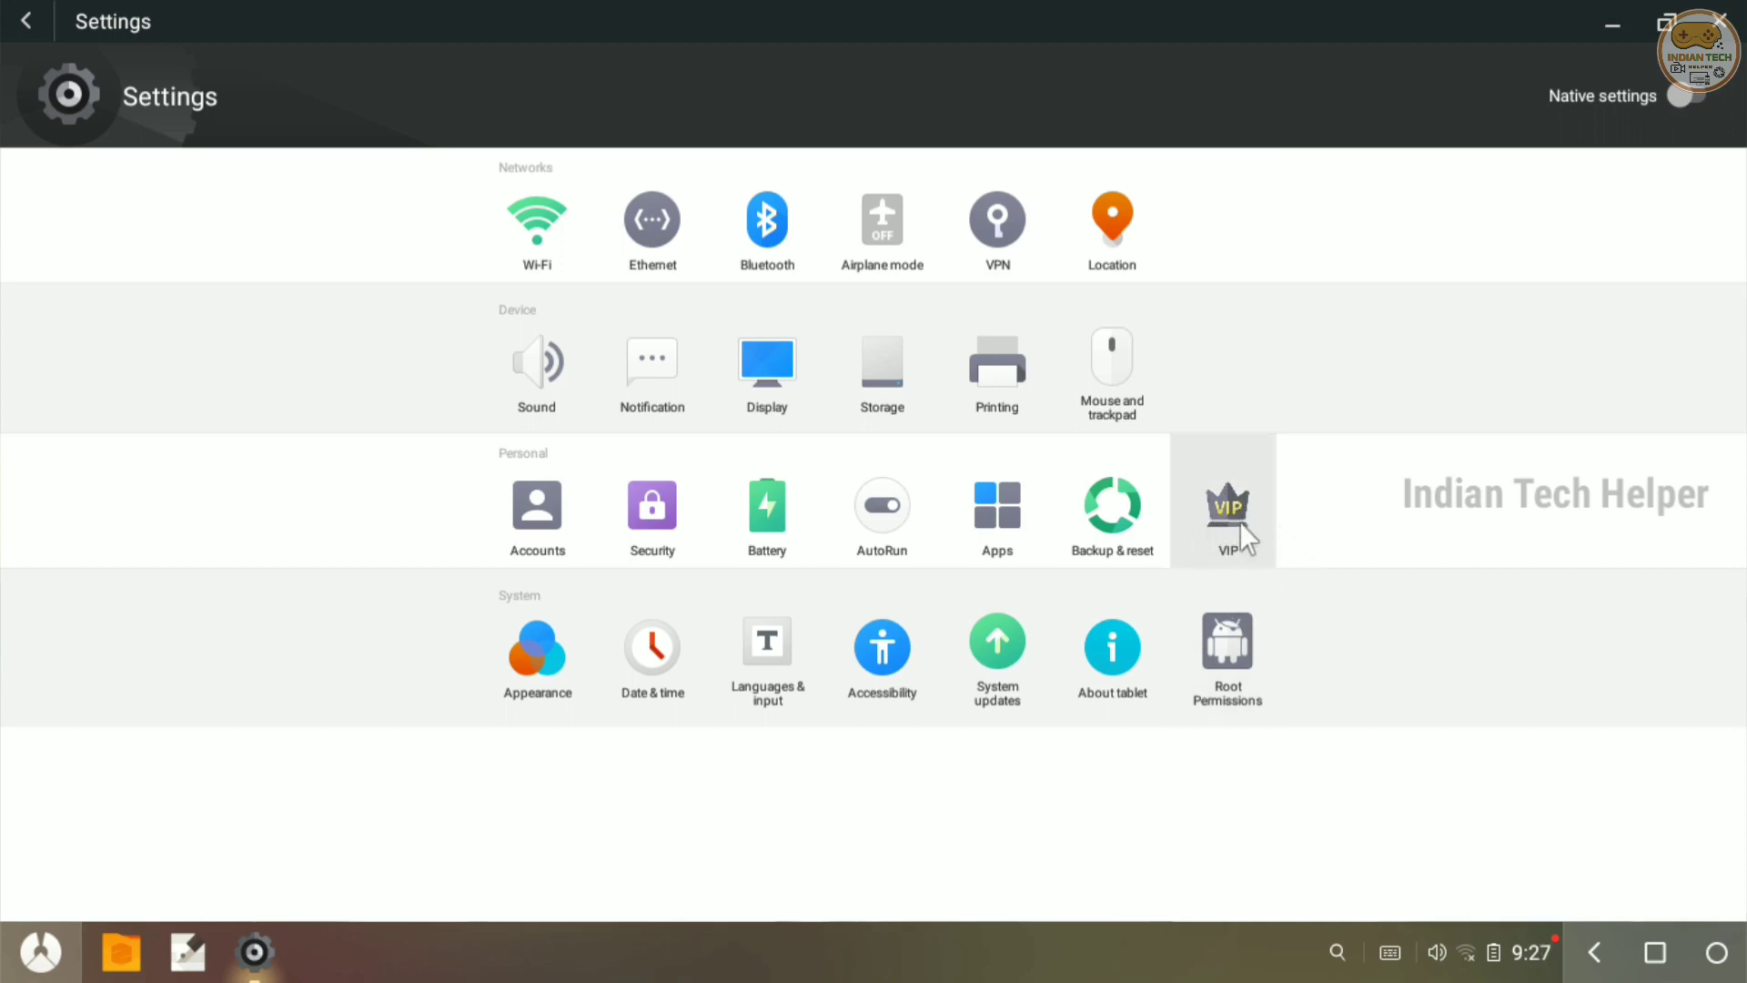
click(1105, 646)
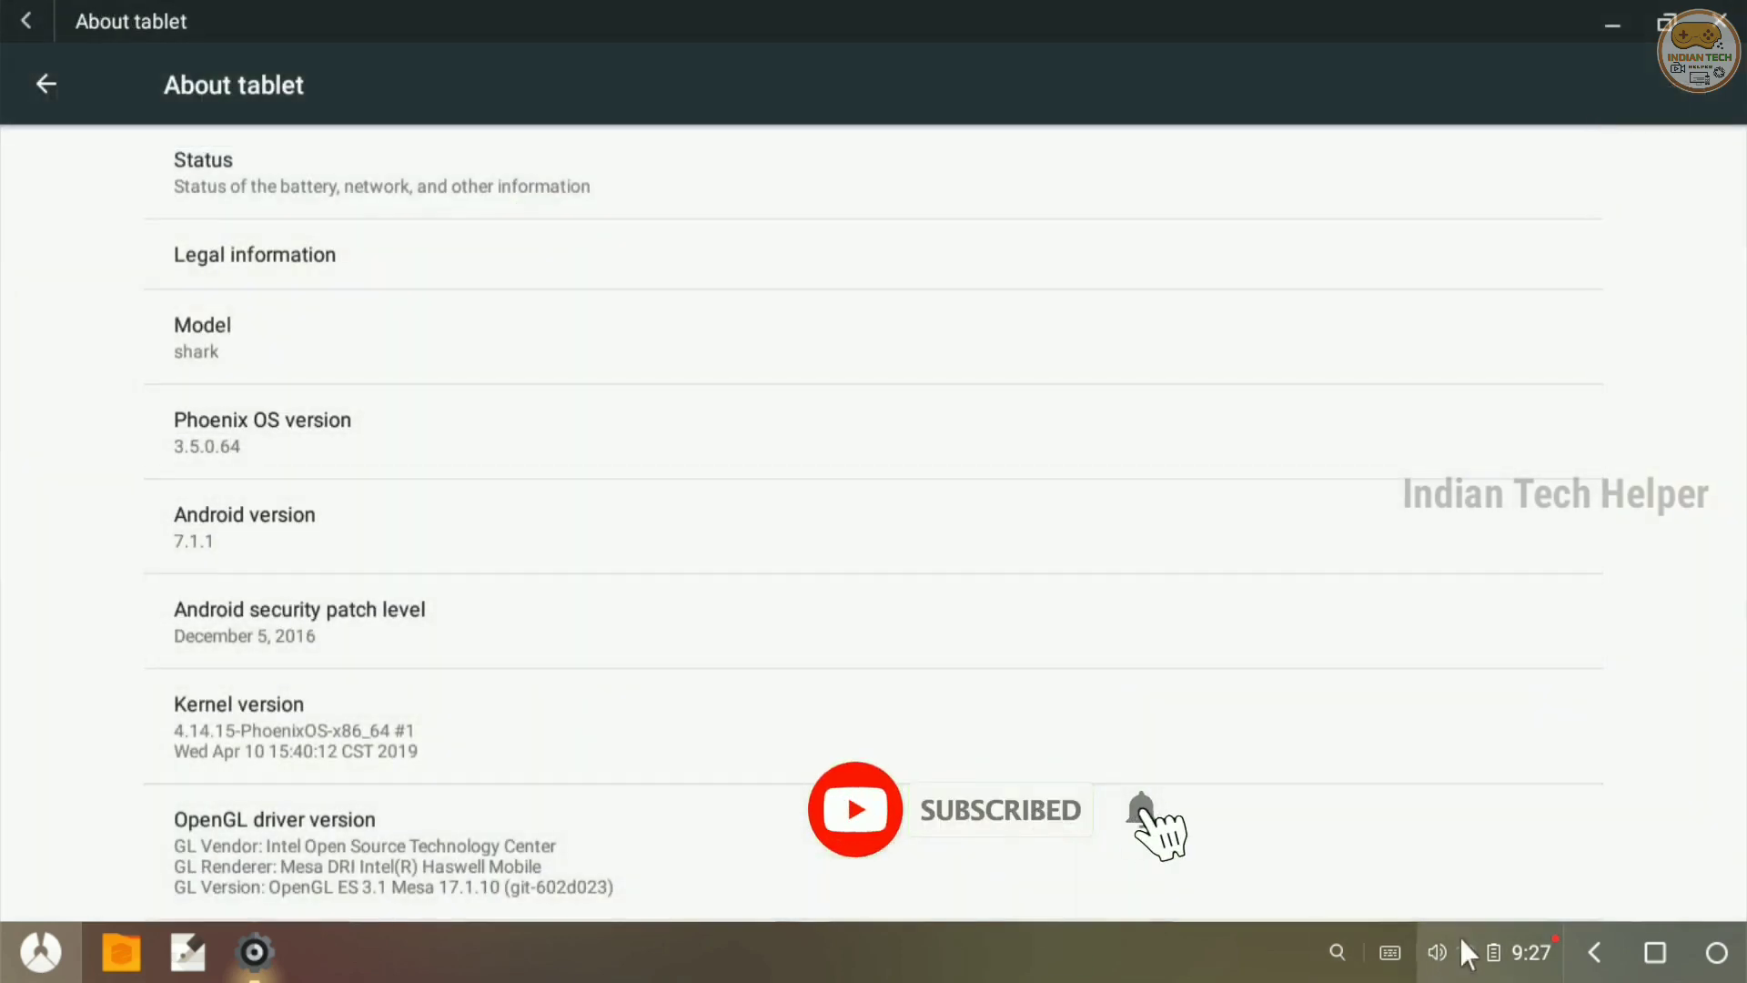
Step: Open the Notification Center and turn on Wi-Fi
click(1532, 952)
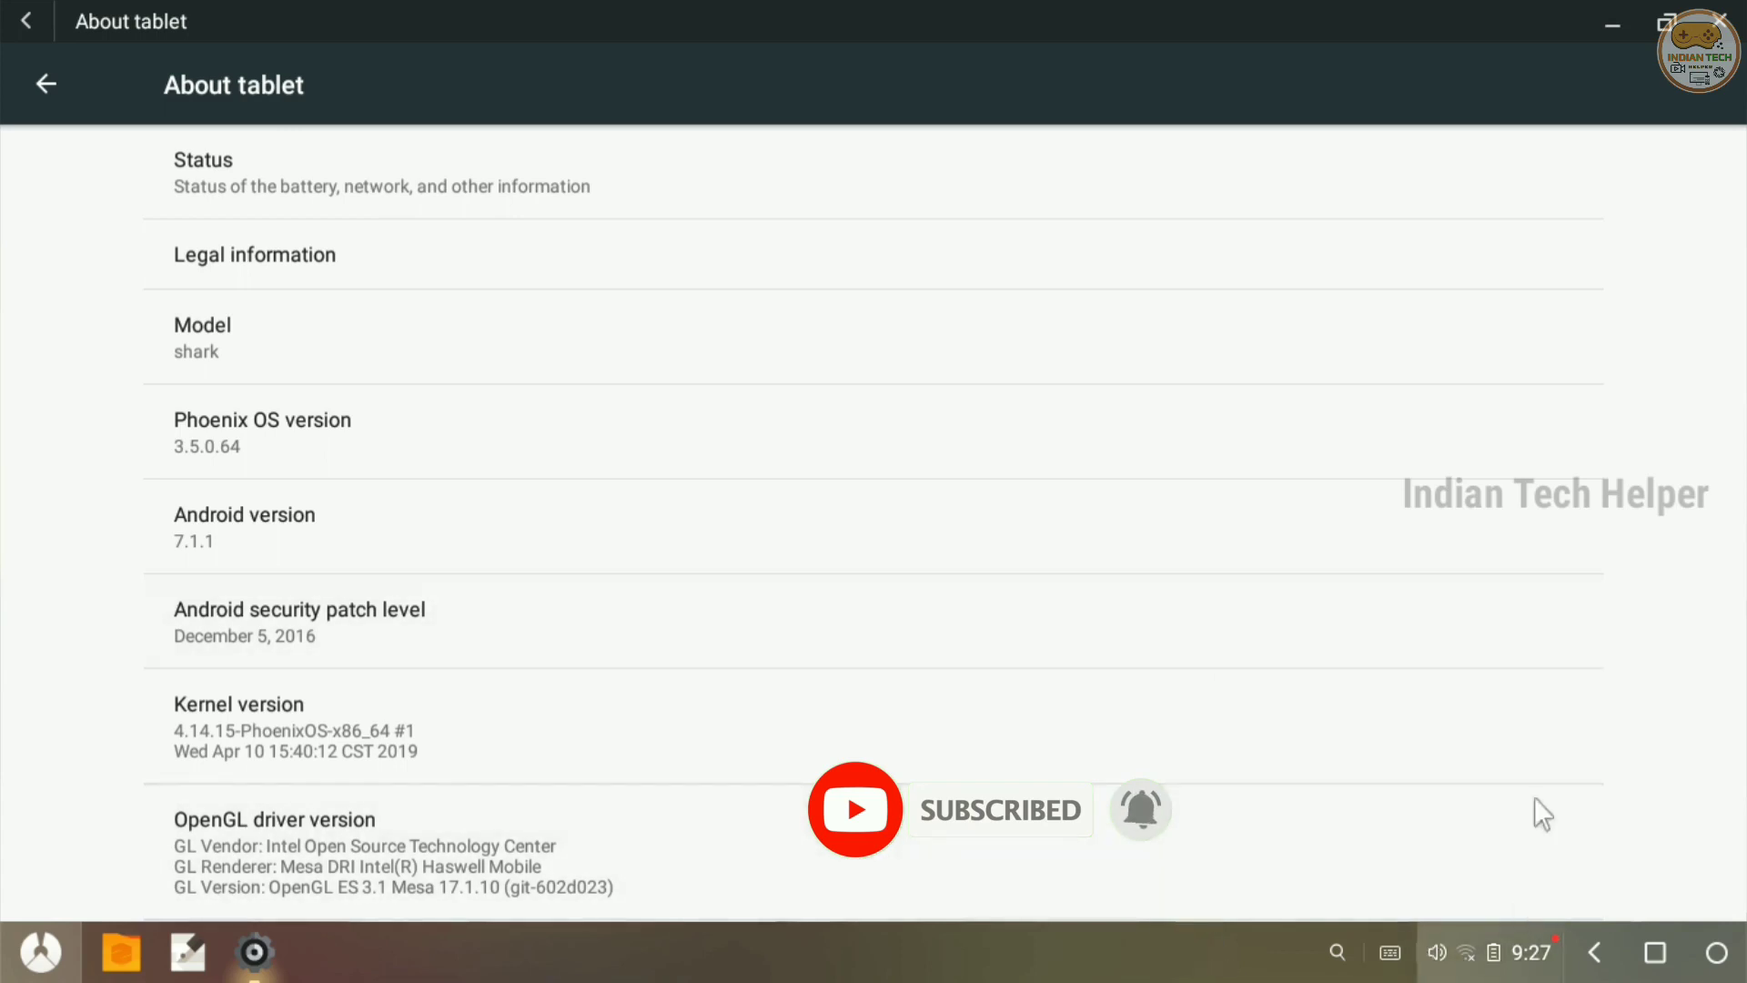
click(1353, 648)
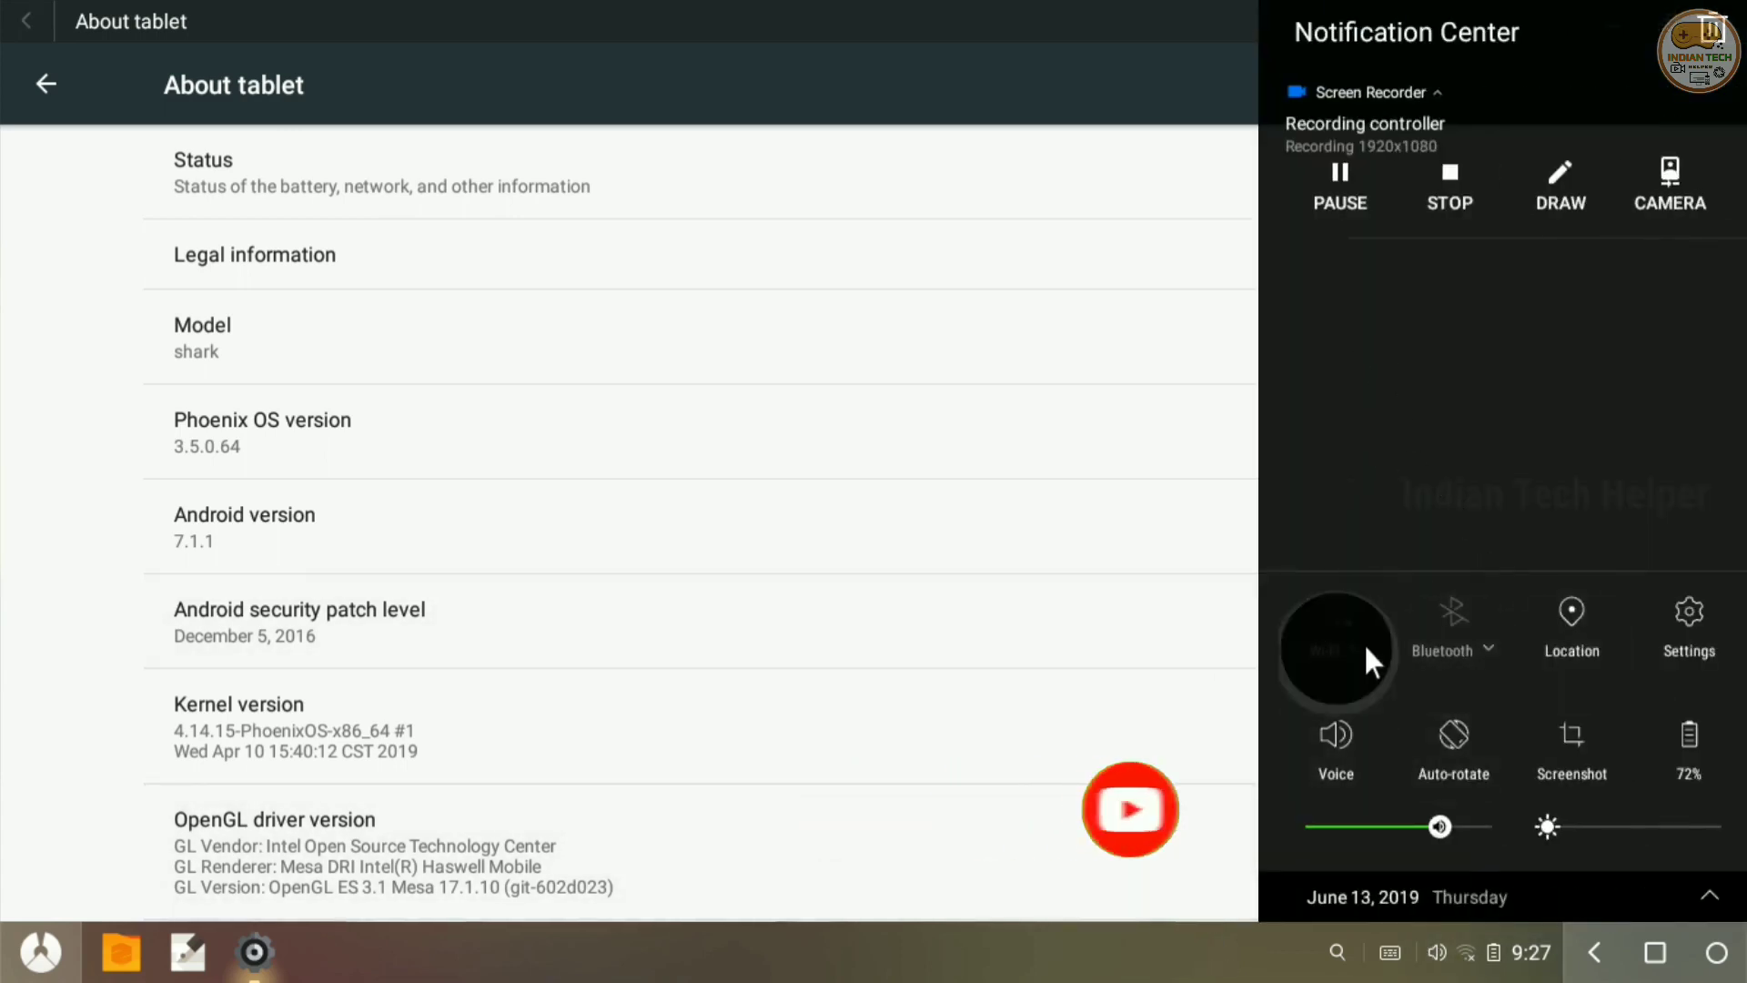
click(1385, 633)
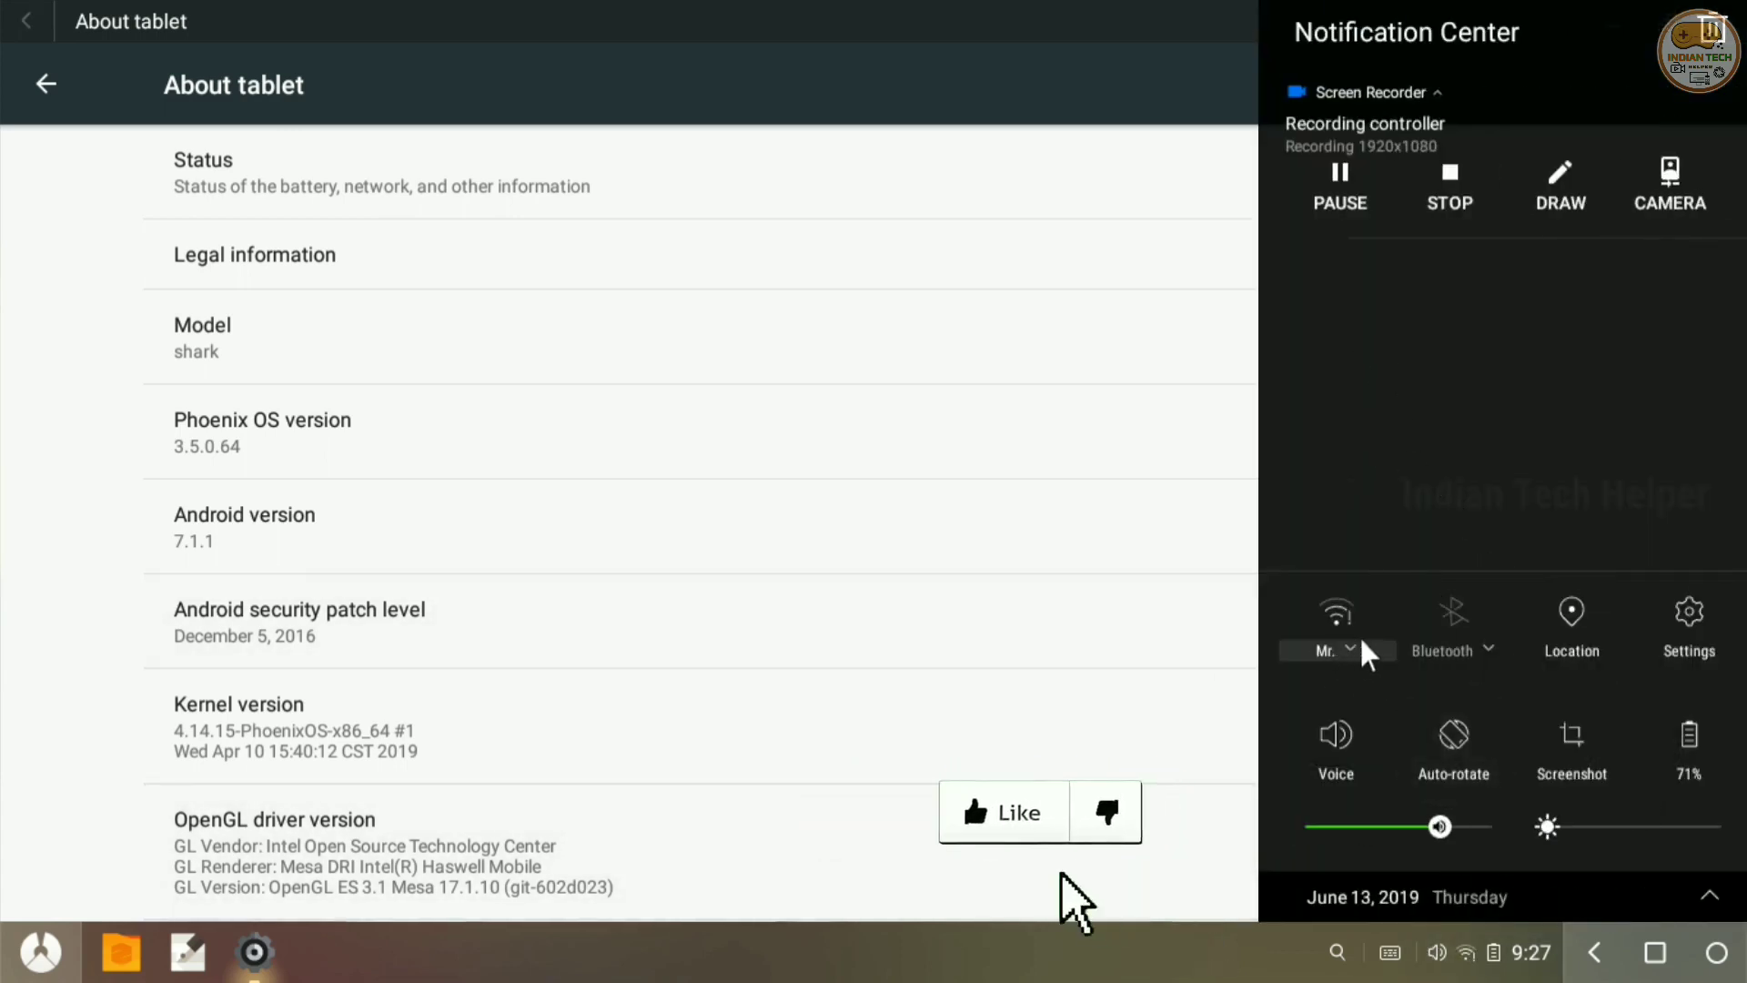